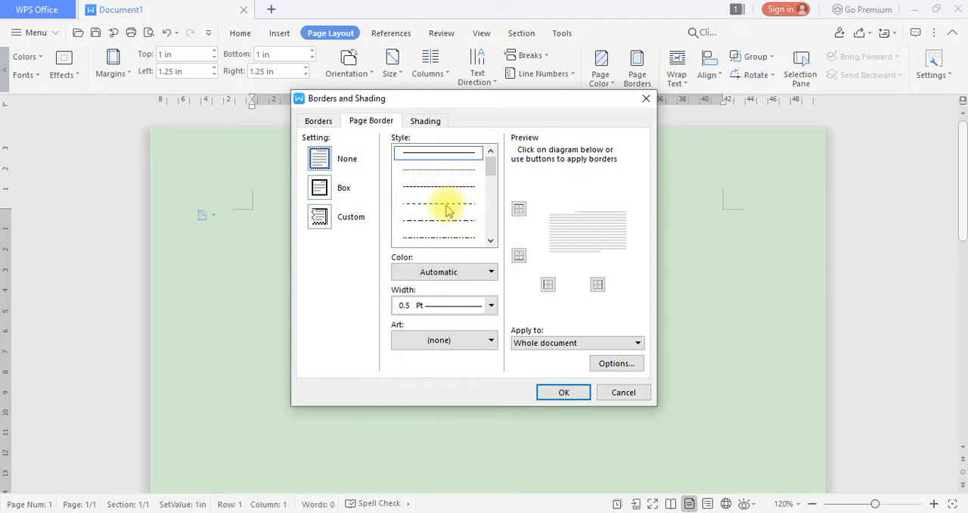
Apply a 0.5 pt dash-dot box page border to the whole document
{"action": "left_click", "coordinate": [445, 189]}
{"action": "scroll", "coordinate": [444, 202], "scroll_direction": "down", "scroll_amount": 3}
{"action": "scroll", "coordinate": [444, 205], "scroll_direction": "up", "scroll_amount": 3}
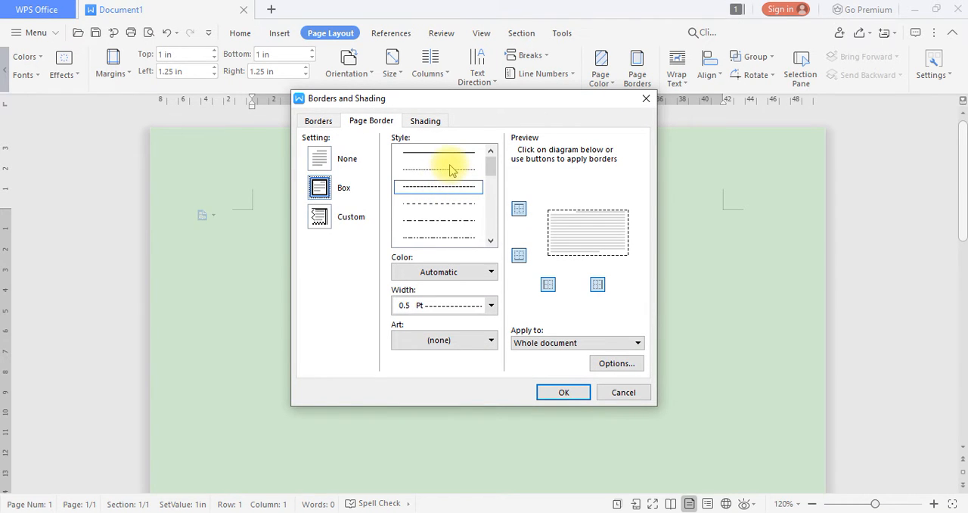
{"action": "left_click", "coordinate": [446, 169]}
{"action": "left_click", "coordinate": [438, 219]}
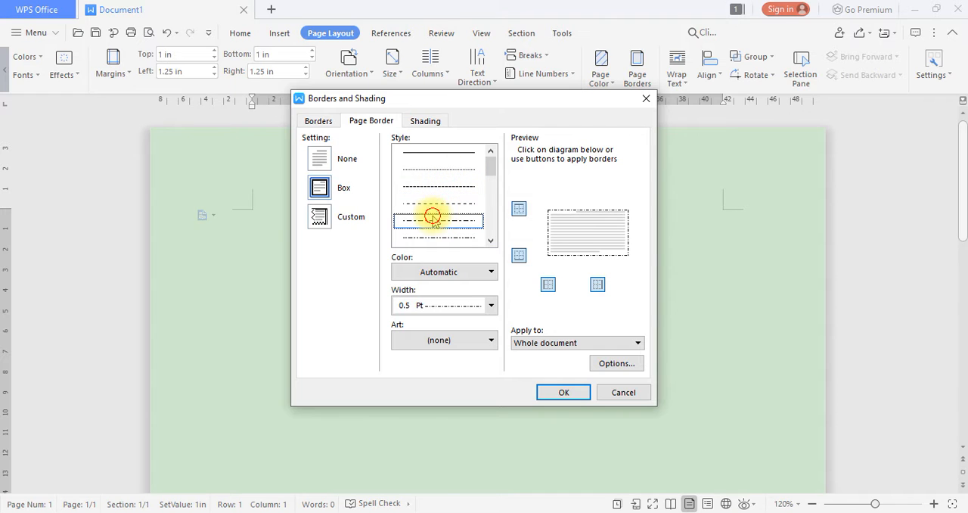
{"action": "left_click", "coordinate": [564, 394]}
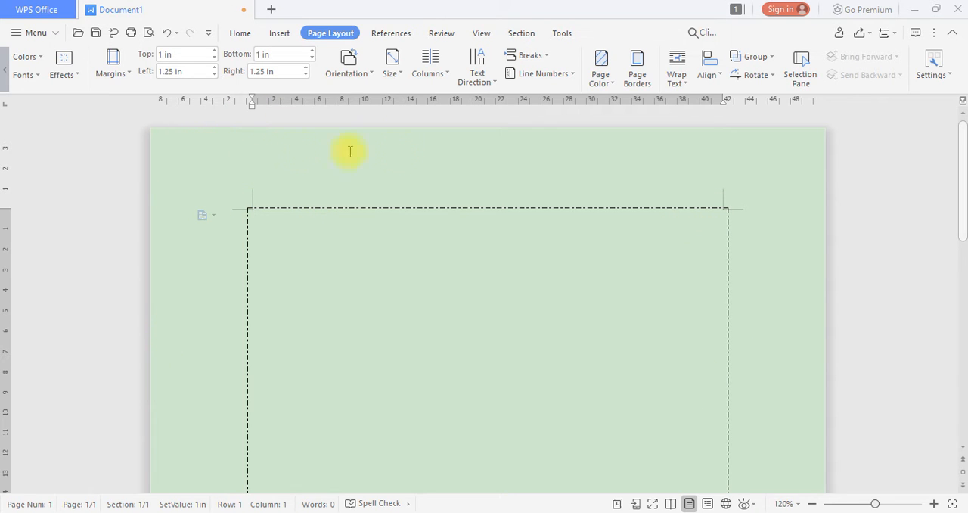
{"action": "right_click", "coordinate": [765, 329]}
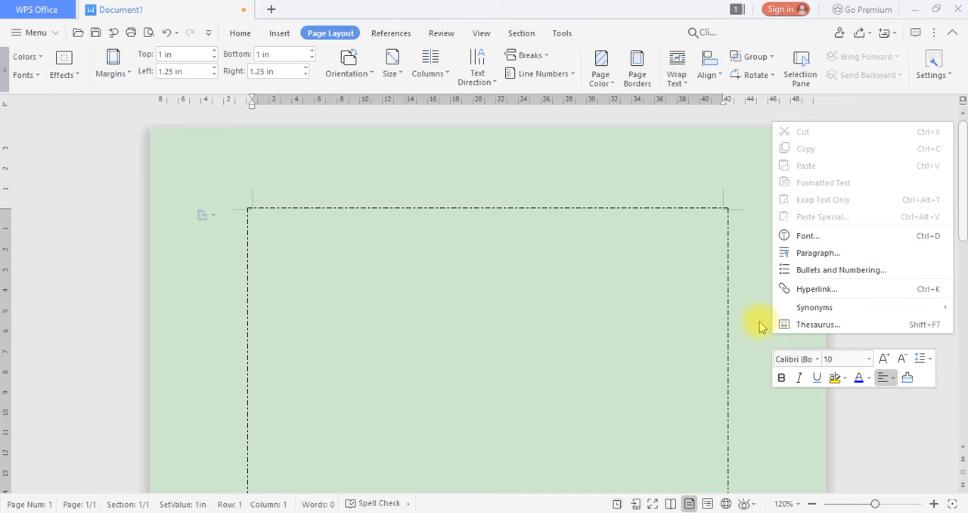
{"action": "left_click", "coordinate": [541, 264]}
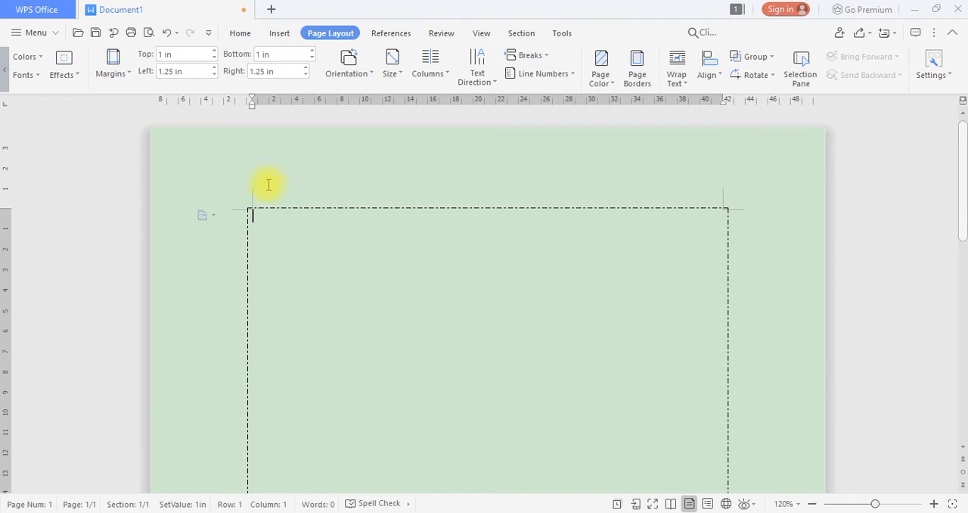
Reduce the page's top margin to 0.3 in
{"action": "left_click", "coordinate": [214, 59]}
{"action": "left_click", "coordinate": [214, 59]}
{"action": "left_click", "coordinate": [214, 59]}
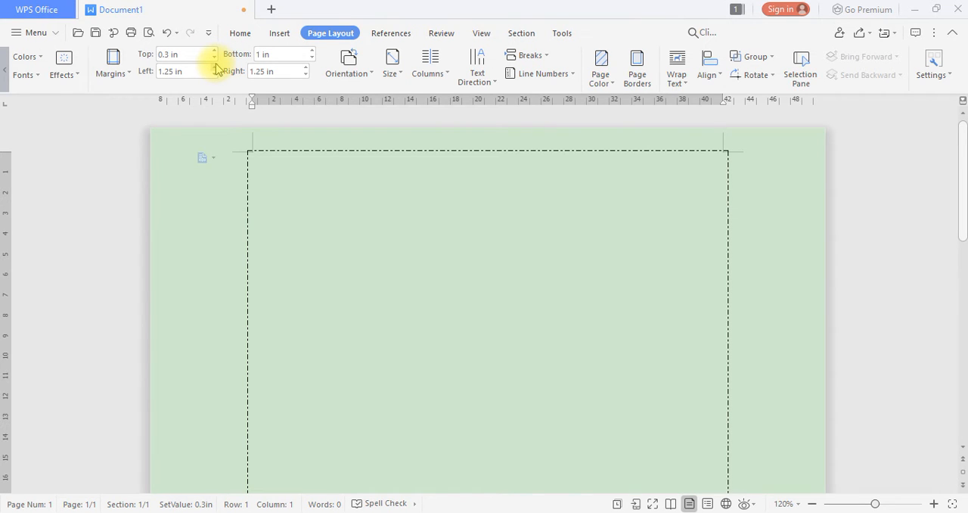
Increase the page's top margin to 1.7 in
{"action": "left_click", "coordinate": [214, 51]}
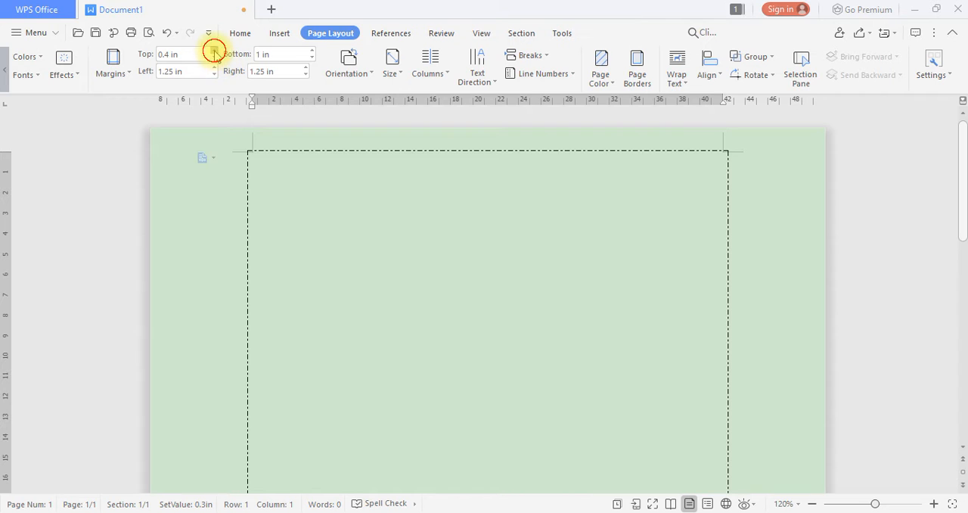
{"action": "left_click", "coordinate": [214, 51]}
{"action": "left_click", "coordinate": [214, 50]}
{"action": "left_click", "coordinate": [214, 51]}
{"action": "left_click", "coordinate": [215, 51]}
{"action": "left_click", "coordinate": [215, 50]}
{"action": "left_click", "coordinate": [215, 51]}
{"action": "left_click", "coordinate": [215, 51]}
{"action": "left_click", "coordinate": [215, 51]}
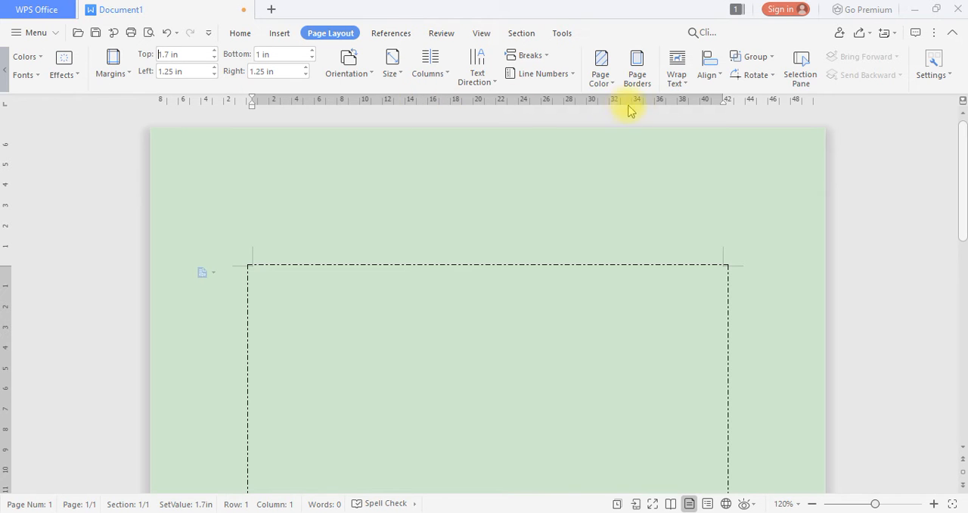
Remove the page border from the whole document by choosing the None setting
{"action": "left_click", "coordinate": [637, 68]}
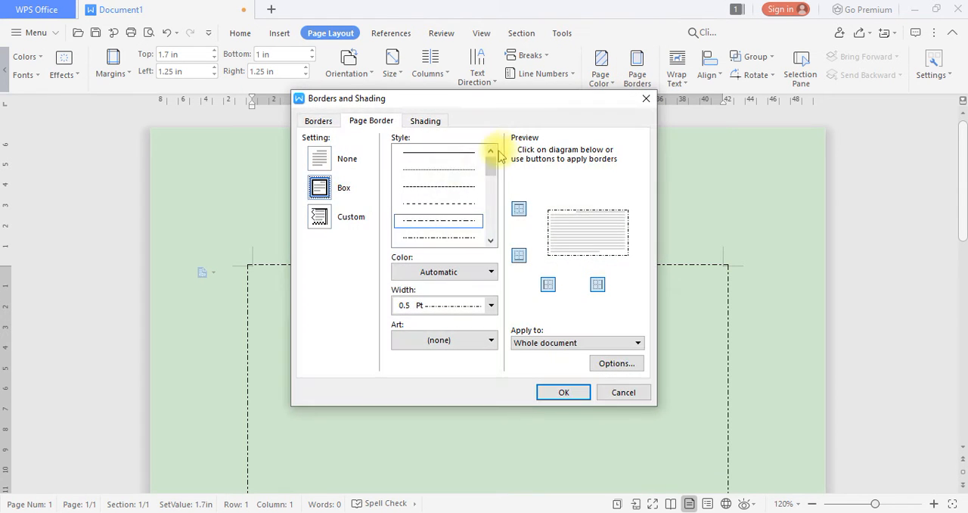
{"action": "left_click", "coordinate": [320, 159]}
{"action": "left_click", "coordinate": [563, 392]}
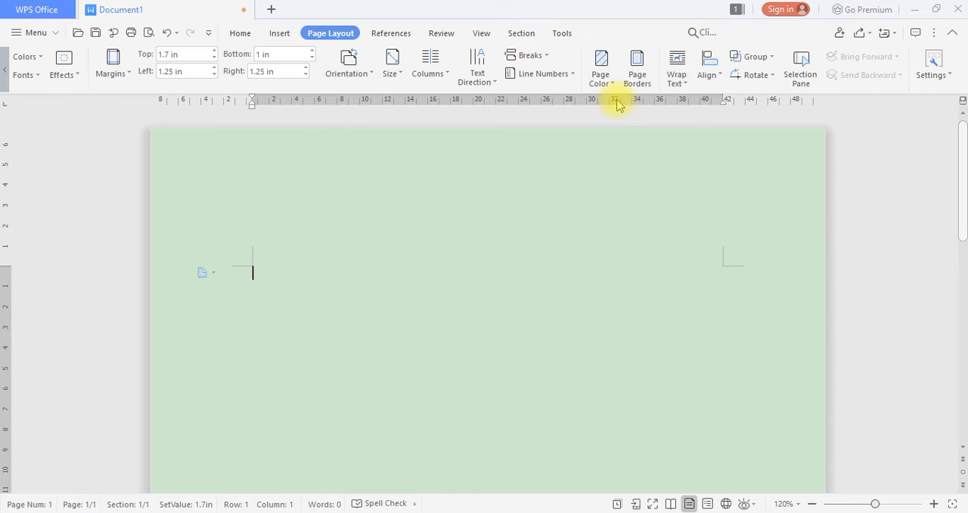
Try the red apple art as a box page border for the whole document
{"action": "left_click", "coordinate": [638, 75]}
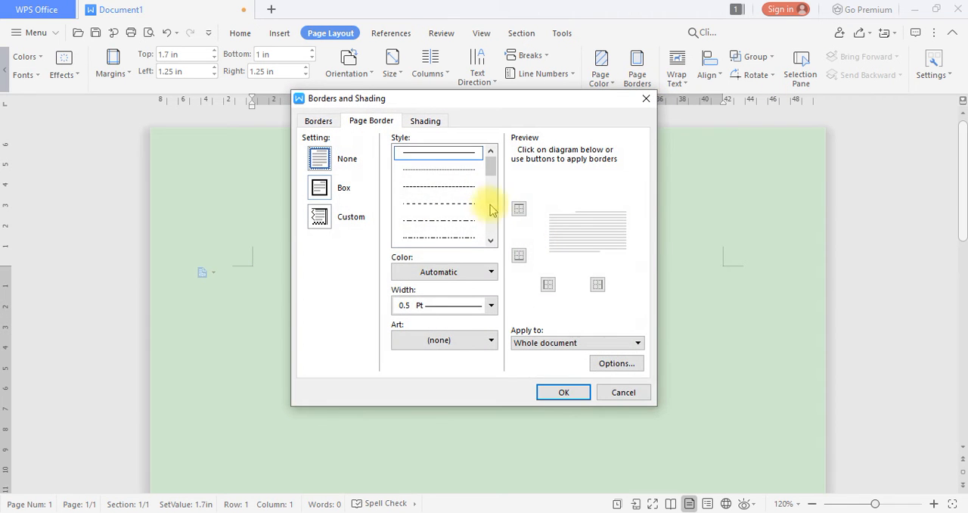
{"action": "scroll", "coordinate": [490, 210], "scroll_direction": "down", "scroll_amount": 3}
{"action": "left_click", "coordinate": [454, 342]}
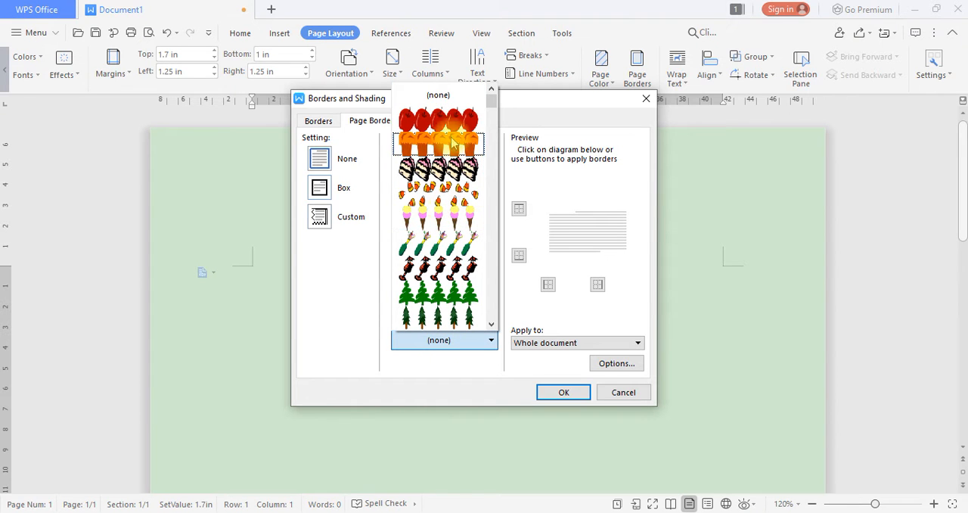
{"action": "left_click", "coordinate": [443, 121]}
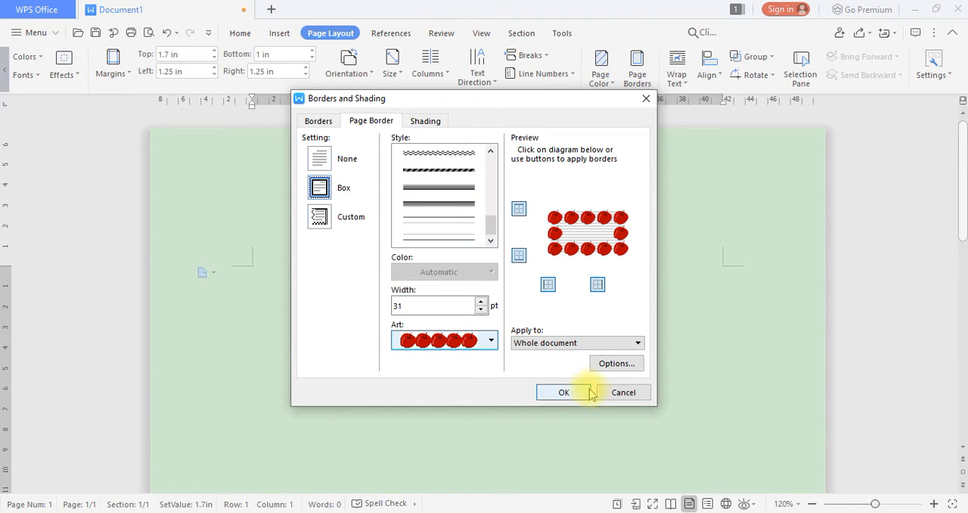
{"action": "left_click", "coordinate": [632, 394]}
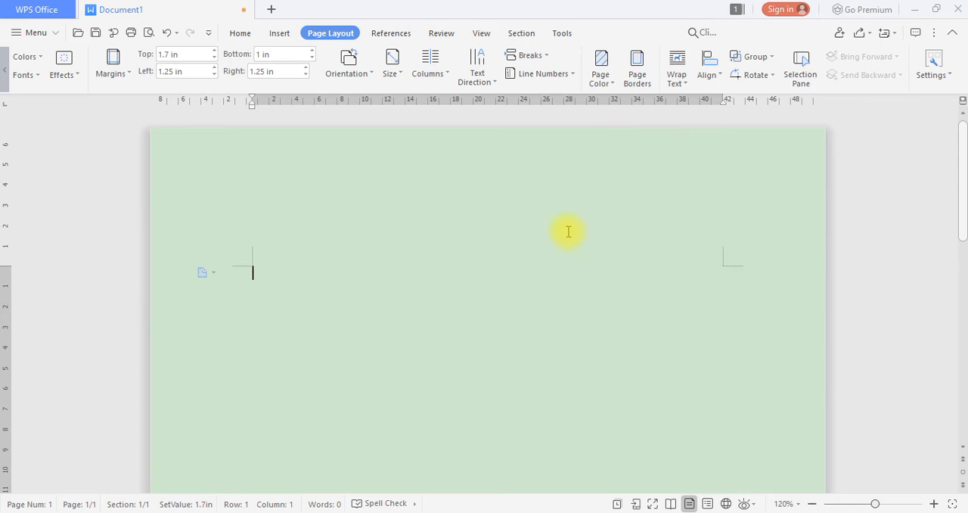
{"action": "scroll", "coordinate": [558, 235], "scroll_direction": "down", "scroll_amount": 1}
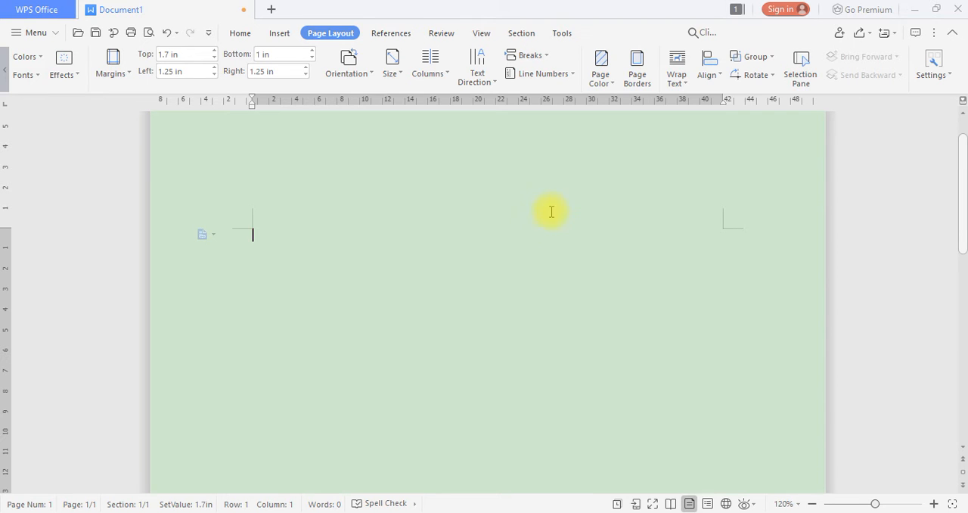
{"action": "scroll", "coordinate": [562, 207], "scroll_direction": "up", "scroll_amount": 1}
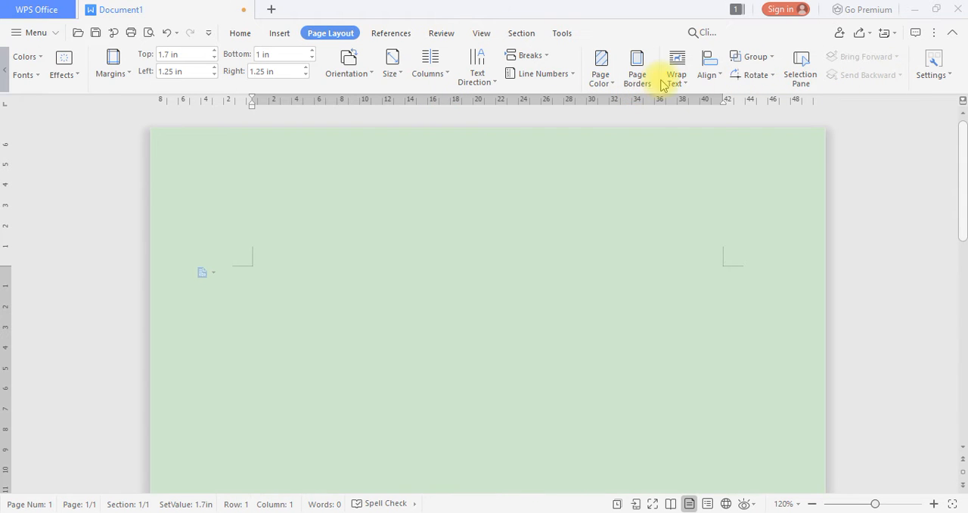
{"action": "left_click", "coordinate": [683, 89]}
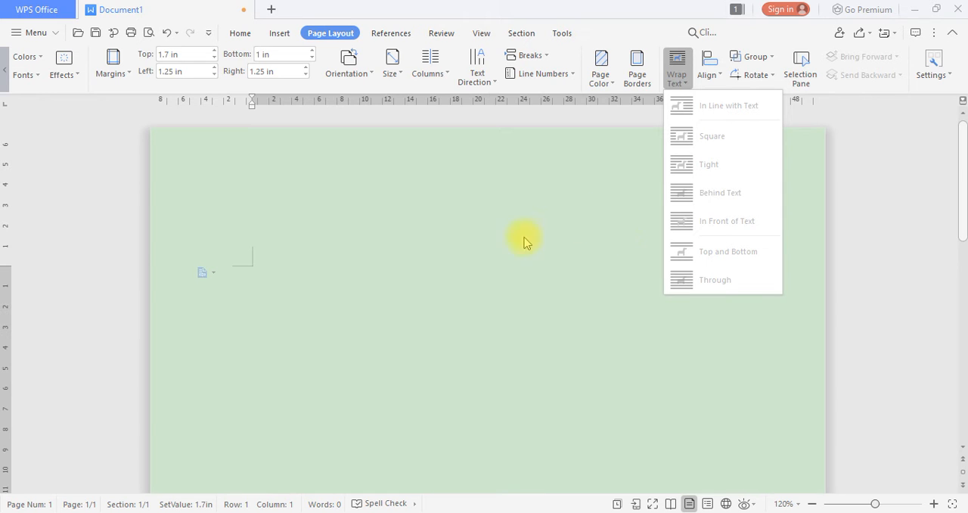
{"action": "left_click", "coordinate": [348, 271]}
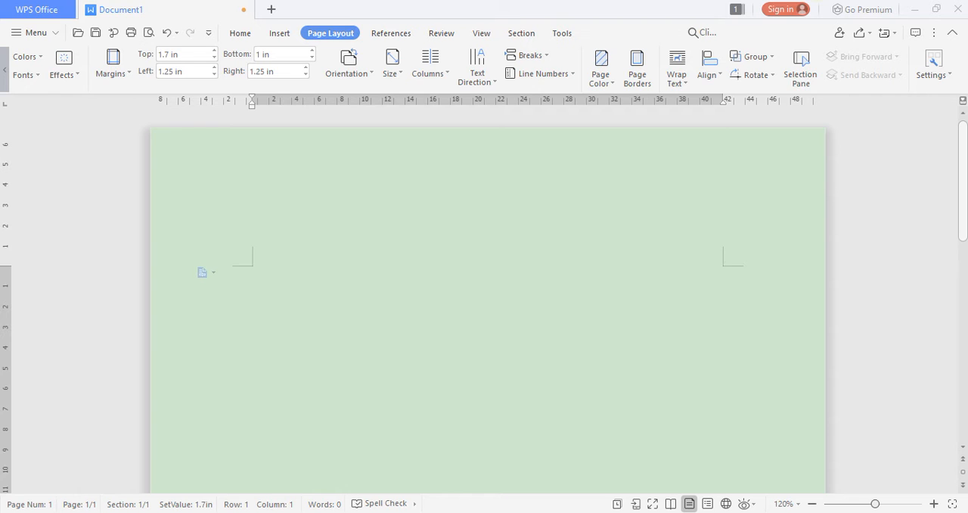
Enter four lines of sample text in the document: "Yimnhinjhhk\ilij", "Jlhkhh", "Jojkjuk" and "jljlj"
{"action": "left_click", "coordinate": [823, 0]}
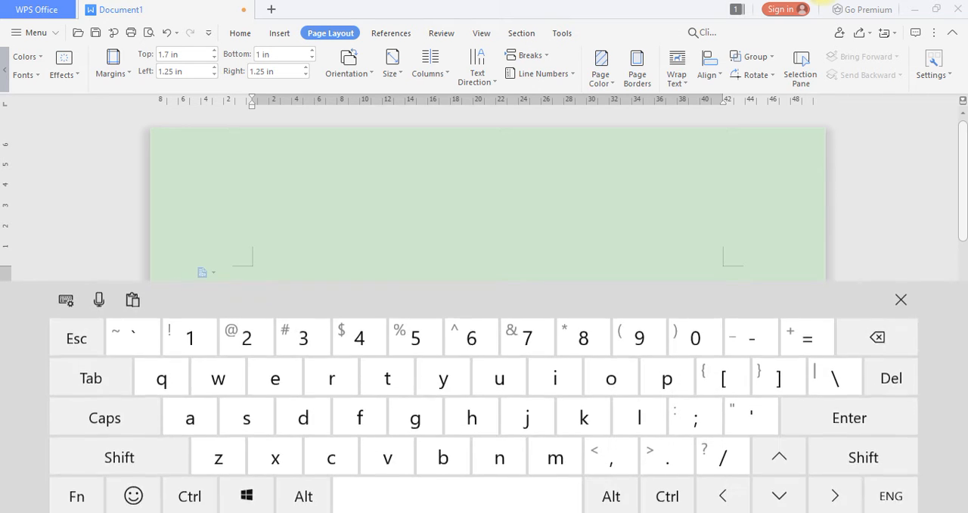
{"action": "left_click", "coordinate": [471, 266]}
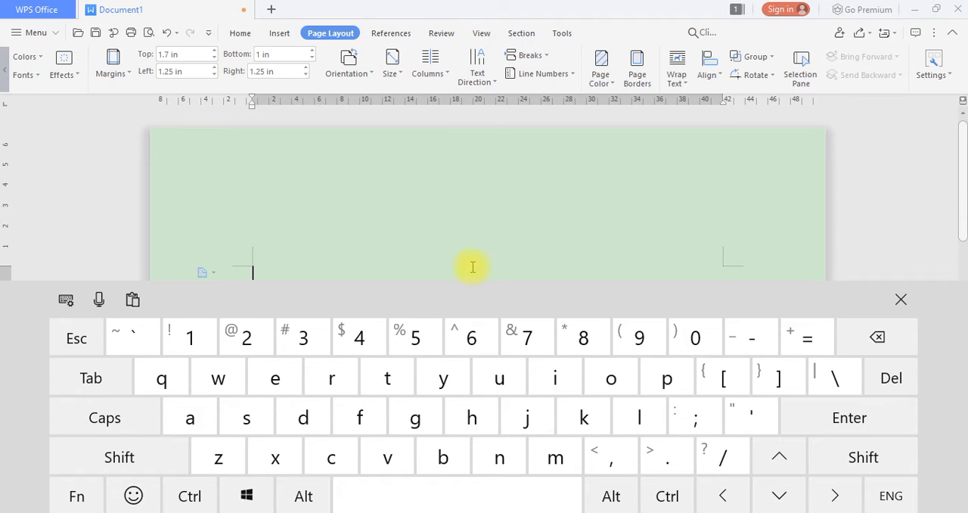
{"action": "type", "text": "yimnhjnjhhk\\"}
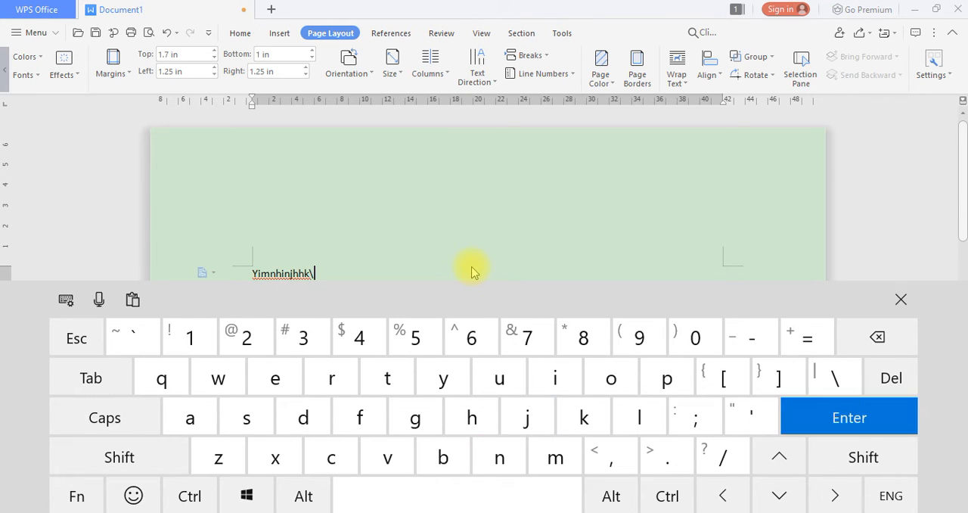
{"action": "type", "text": "ijijjlh"}
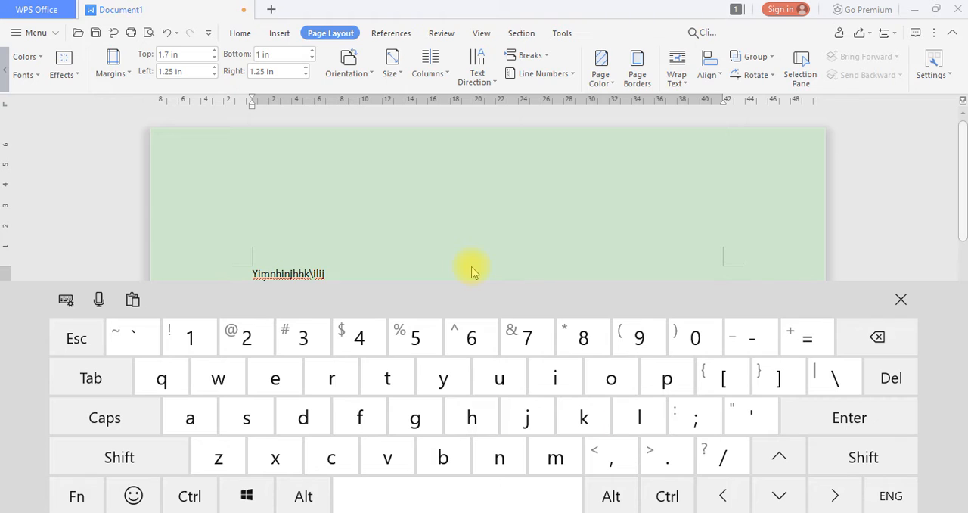
{"action": "key", "text": "Return"}
{"action": "type", "text": "jouk"}
{"action": "key", "text": "Return"}
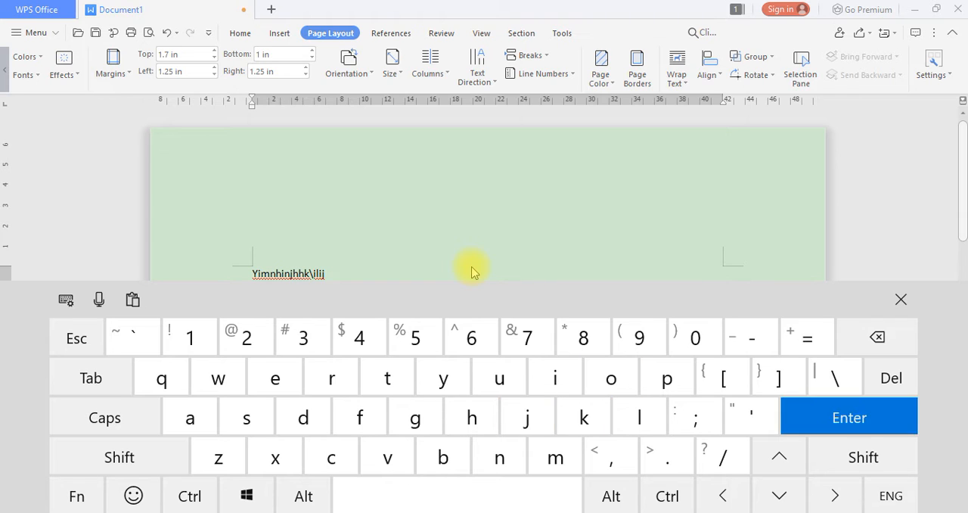
{"action": "type", "text": "jljlj"}
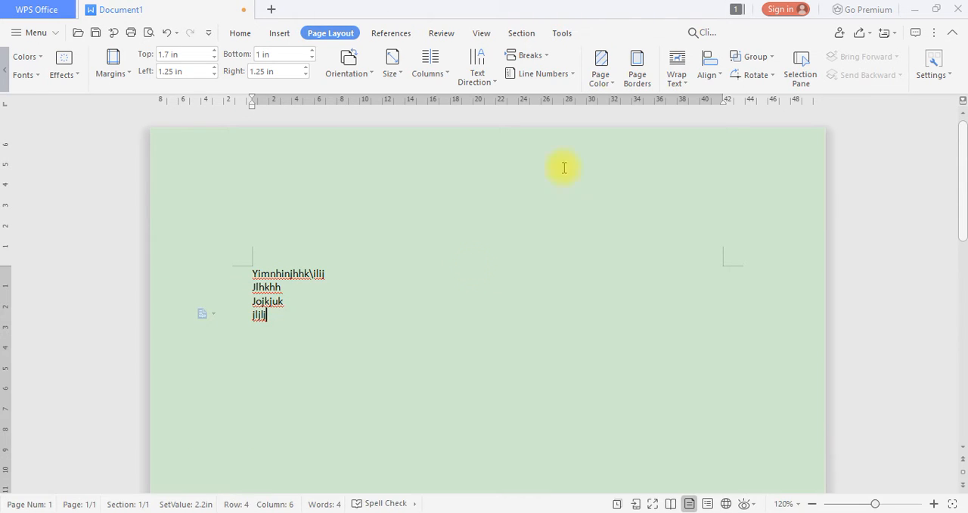
Examine which Wrap Text options are available for the selected sample text, for all four lines and for part of the first line
{"action": "left_click_drag", "start_coordinate": [288, 317], "coordinate": [225, 253]}
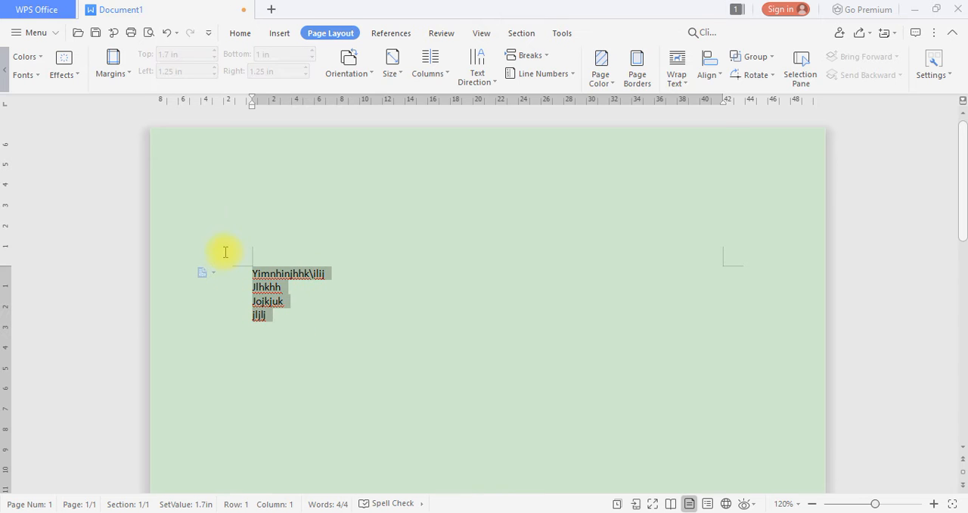
{"action": "left_click", "coordinate": [677, 89]}
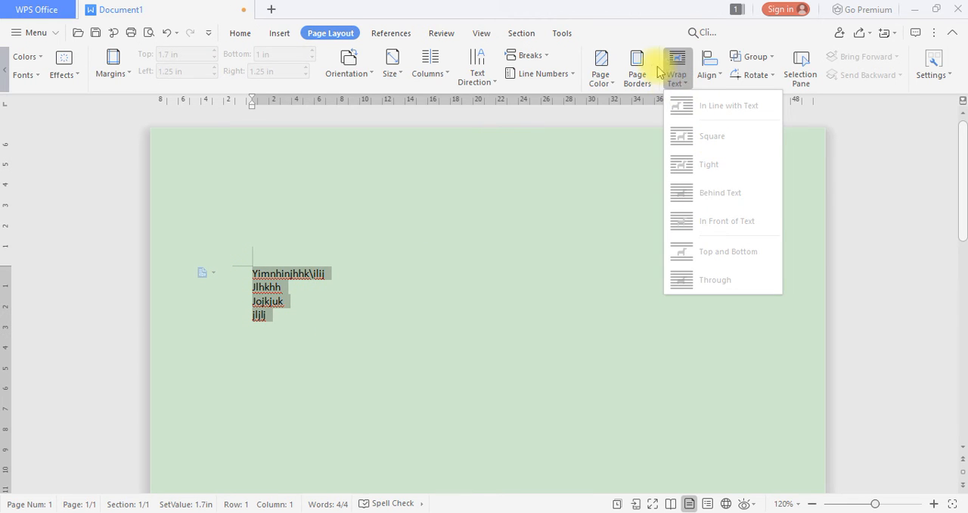
{"action": "left_click", "coordinate": [452, 290]}
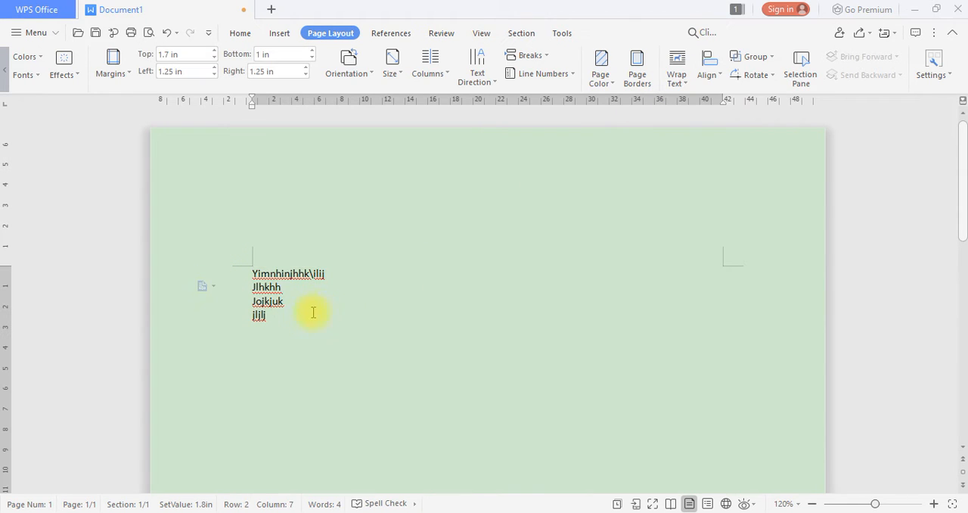
{"action": "left_click_drag", "start_coordinate": [313, 313], "coordinate": [231, 262]}
{"action": "left_click", "coordinate": [673, 78]}
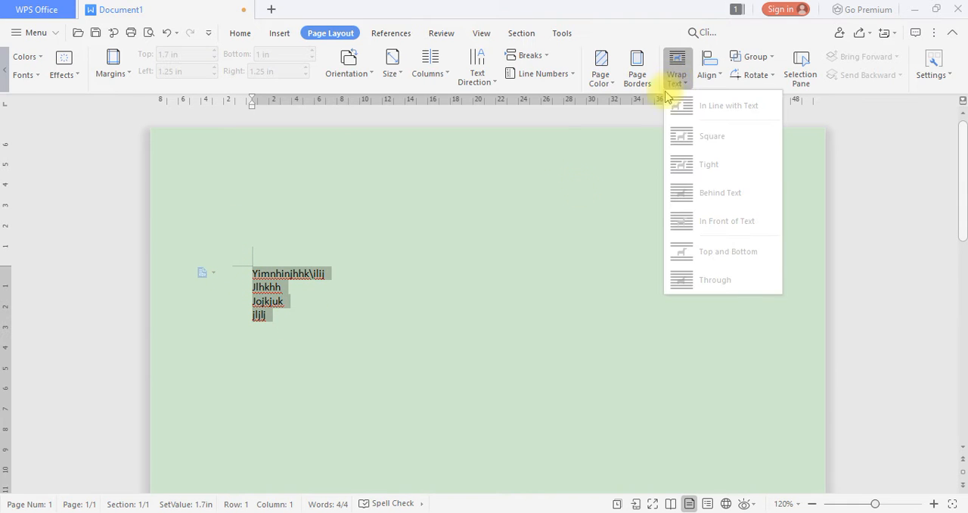
{"action": "left_click", "coordinate": [320, 263]}
{"action": "left_click_drag", "start_coordinate": [320, 263], "coordinate": [244, 265]}
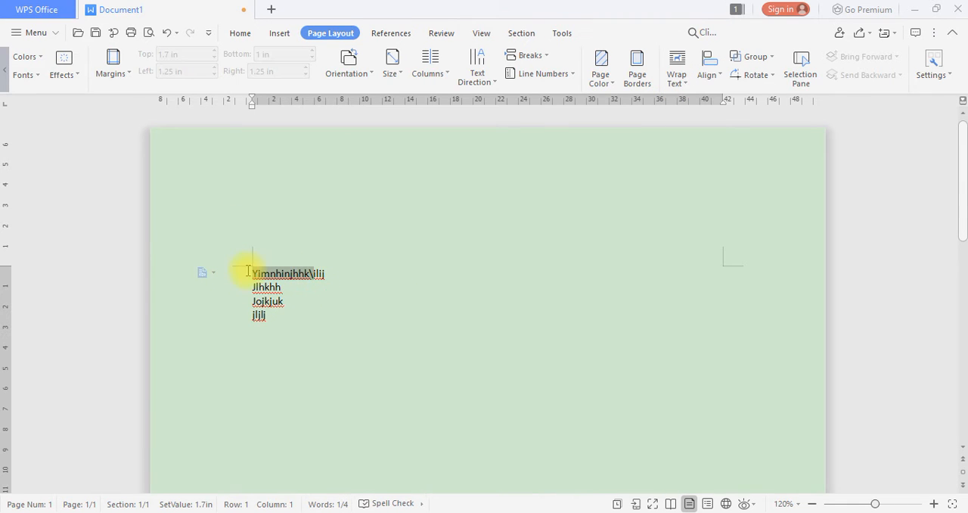
{"action": "left_click", "coordinate": [687, 70]}
{"action": "left_click", "coordinate": [554, 201]}
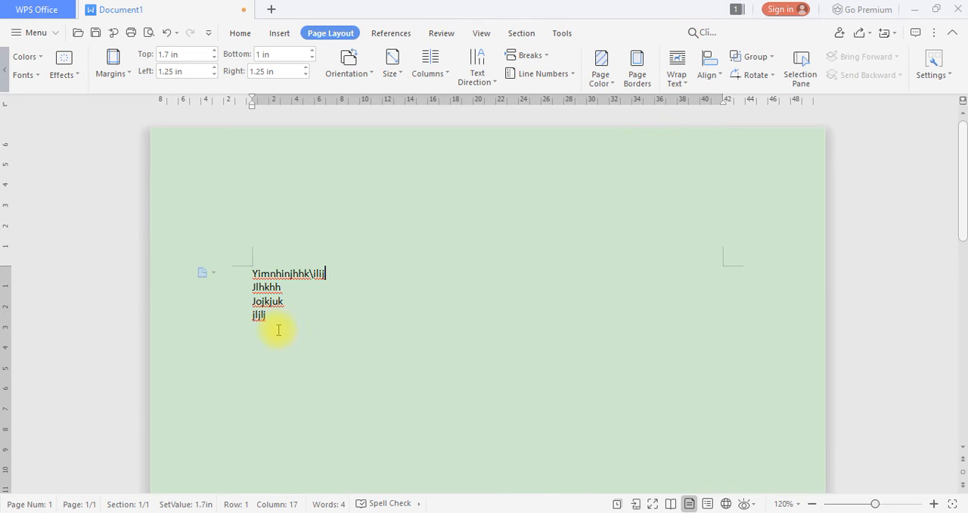
Select all four sample lines and examine which Align options are available for them
{"action": "left_click_drag", "start_coordinate": [277, 330], "coordinate": [237, 262]}
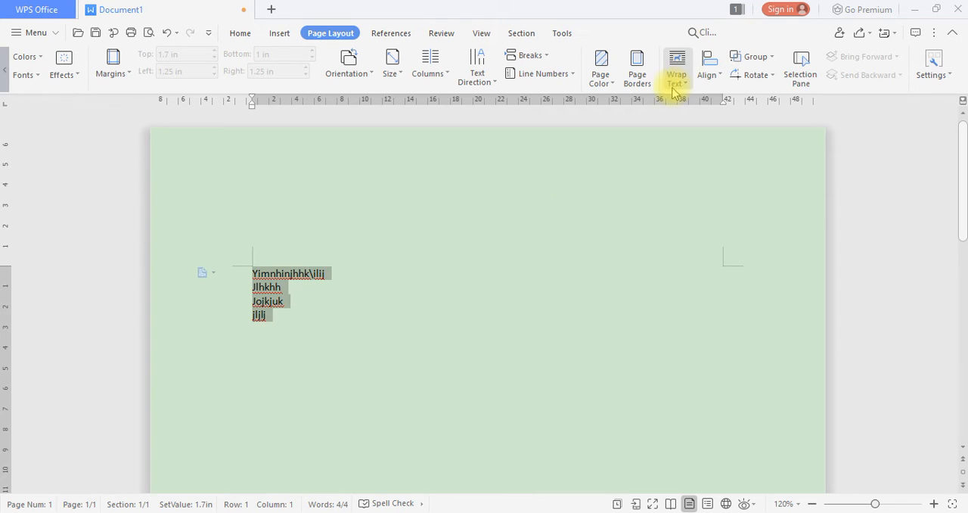
{"action": "left_click", "coordinate": [708, 79]}
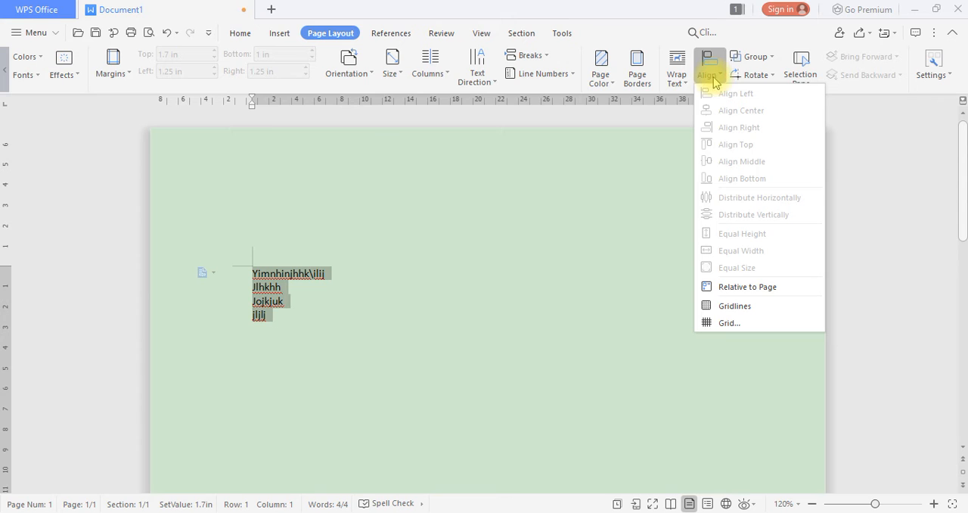
{"action": "left_click", "coordinate": [542, 175]}
Cut all four lines of sample text from the document
{"action": "left_click_drag", "start_coordinate": [283, 346], "coordinate": [238, 252]}
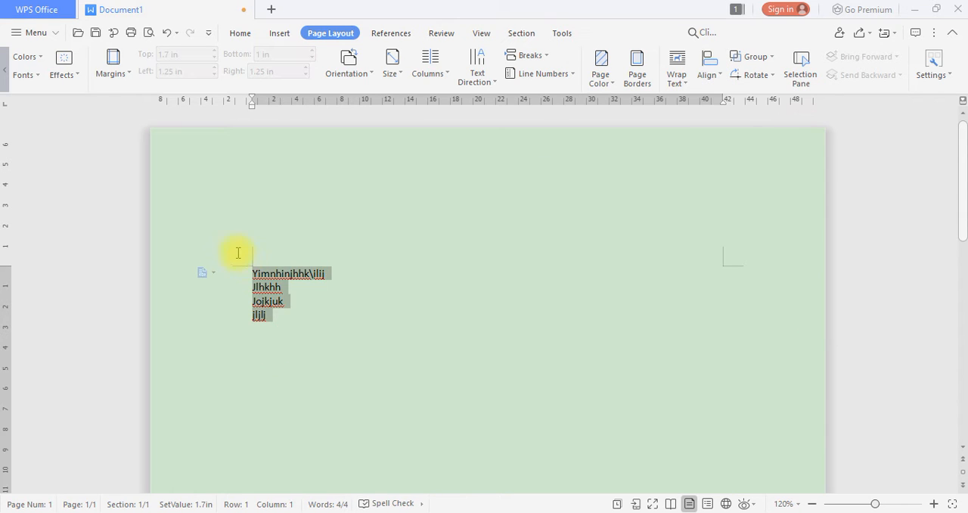
{"action": "right_click", "coordinate": [285, 274]}
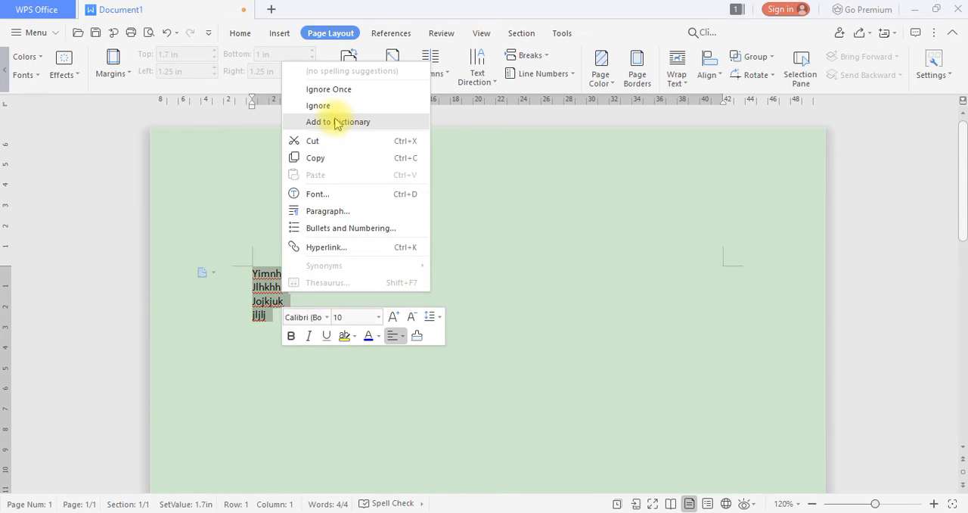
{"action": "left_click", "coordinate": [326, 139]}
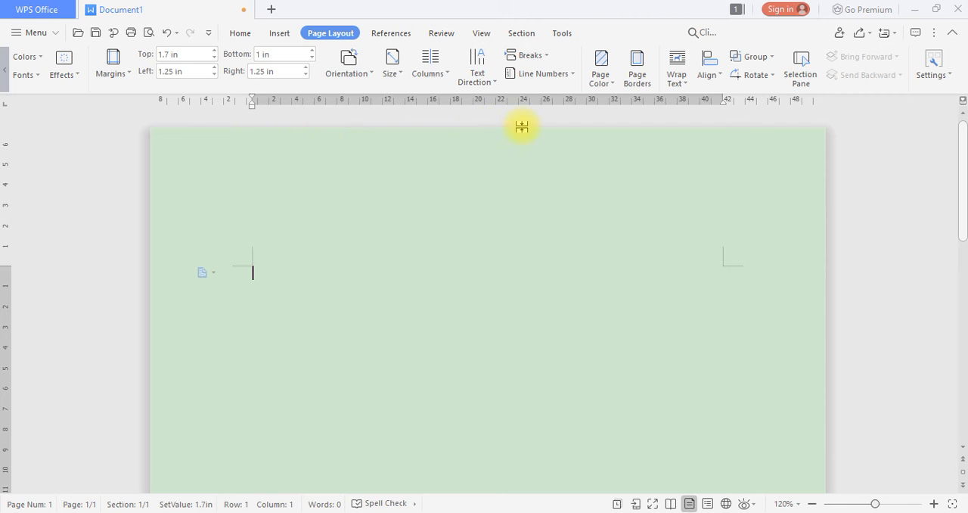
Insert a rounded rectangle about 0.89 in wide and 0.84 in high in the page's upper area
{"action": "left_click", "coordinate": [280, 33]}
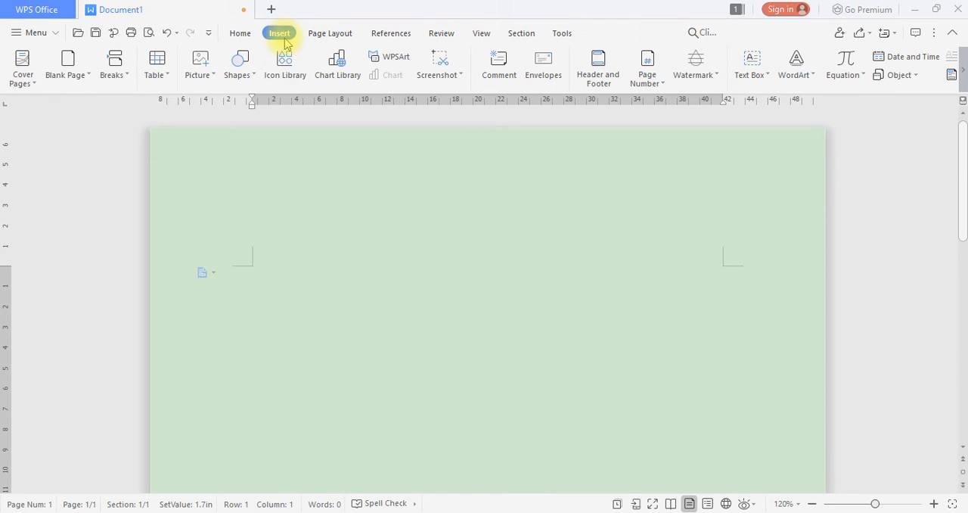
{"action": "left_click", "coordinate": [239, 61]}
{"action": "left_click", "coordinate": [289, 84]}
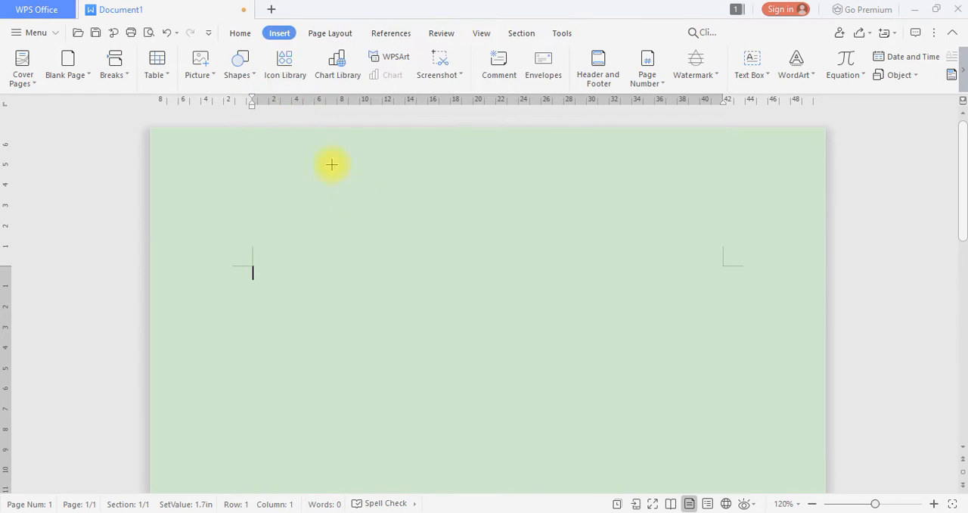
{"action": "left_click_drag", "start_coordinate": [344, 213], "coordinate": [417, 282]}
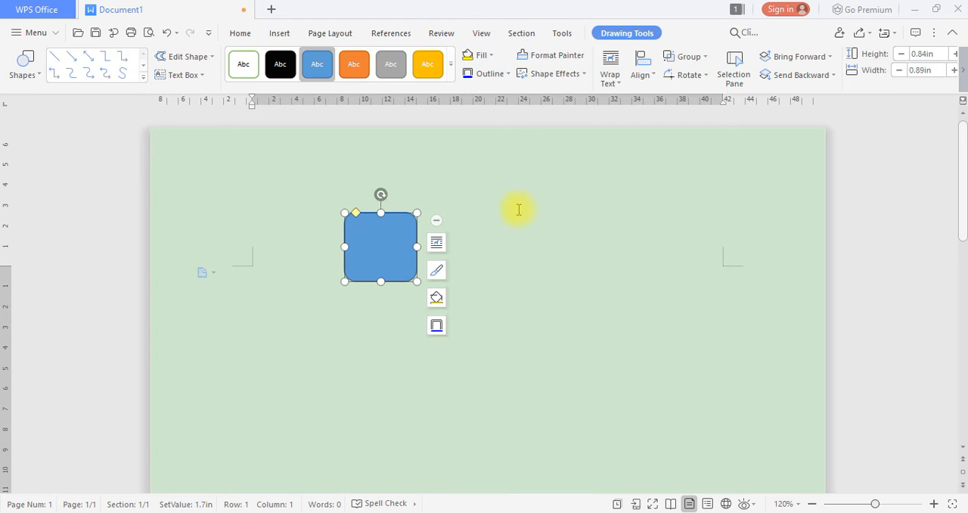
Insert a Round Same Side Corner Rectangle about 0.89 in wide and 0.63 in high beside the rounded rectangle, leaving a gap
{"action": "left_click", "coordinate": [260, 161]}
{"action": "left_click", "coordinate": [237, 64]}
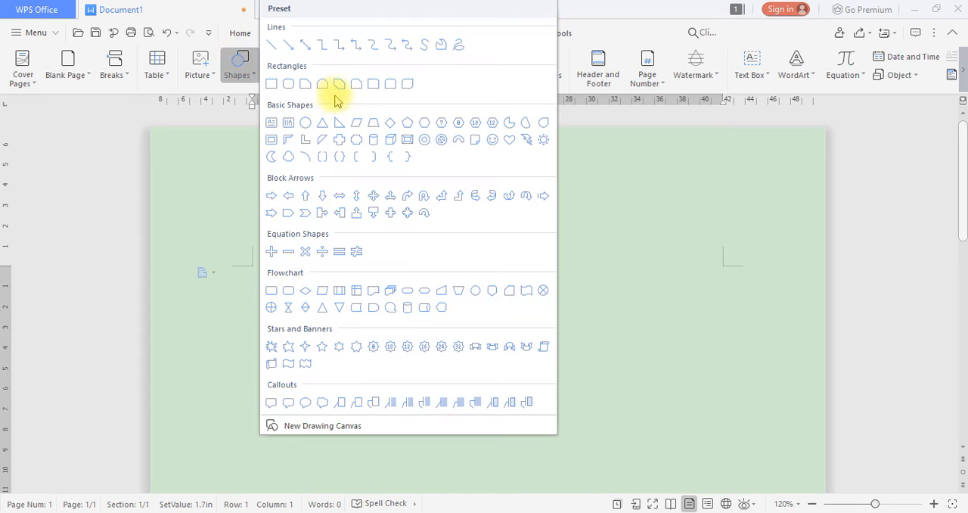
{"action": "left_click", "coordinate": [390, 84]}
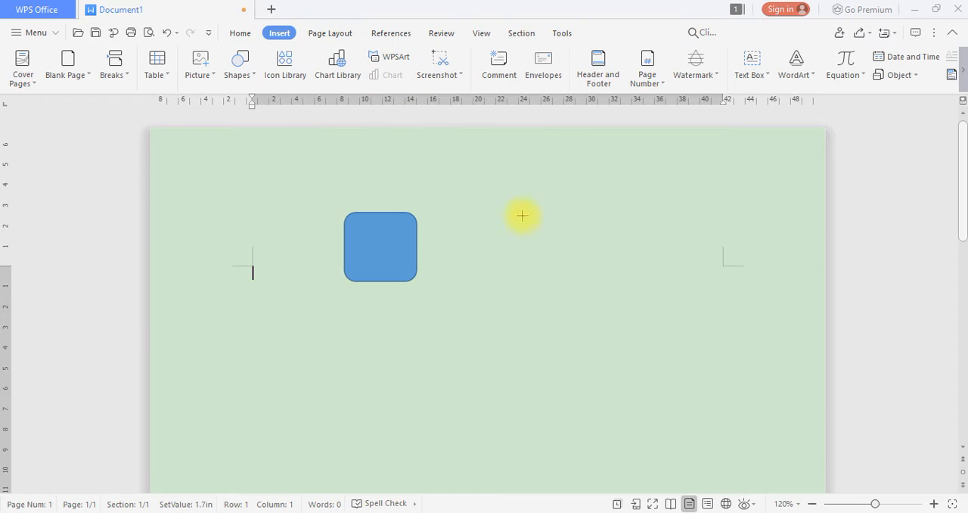
{"action": "left_click_drag", "start_coordinate": [520, 217], "coordinate": [594, 269]}
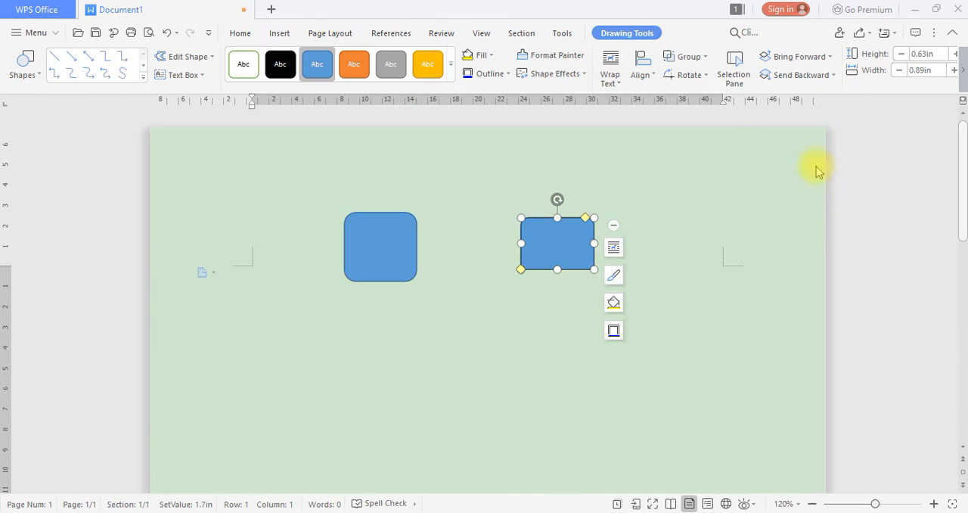
Align the same-side-corner rectangle to the left of the page, and afterwards center it horizontally relative to the page
{"action": "left_click", "coordinate": [644, 76]}
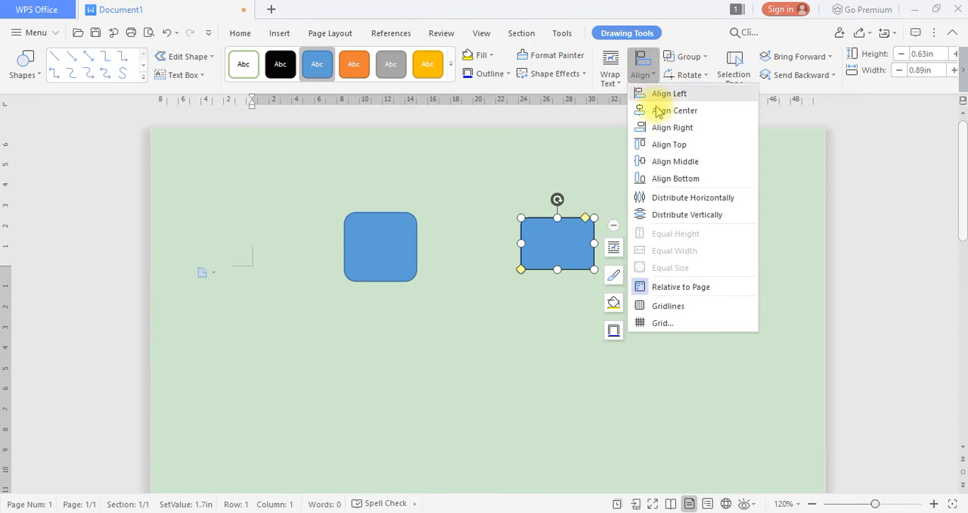
{"action": "left_click", "coordinate": [680, 93]}
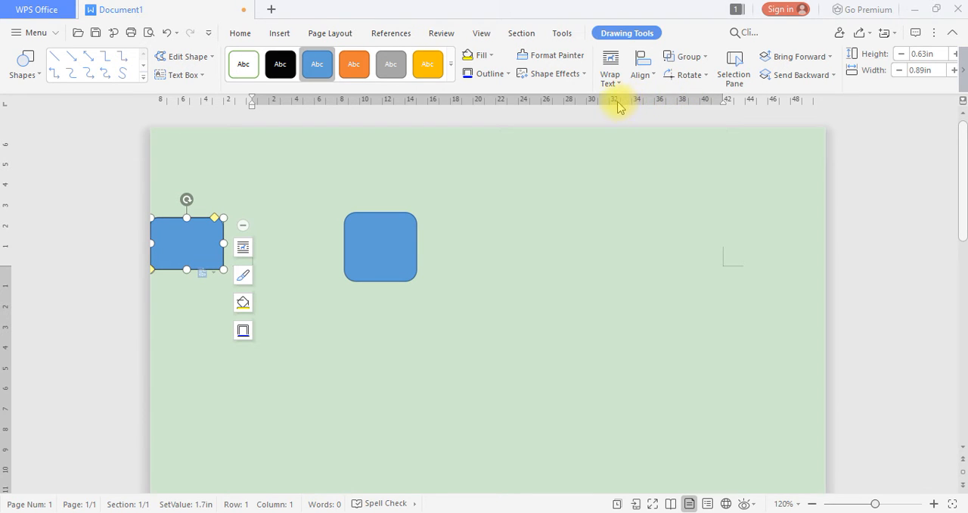
{"action": "left_click", "coordinate": [641, 76]}
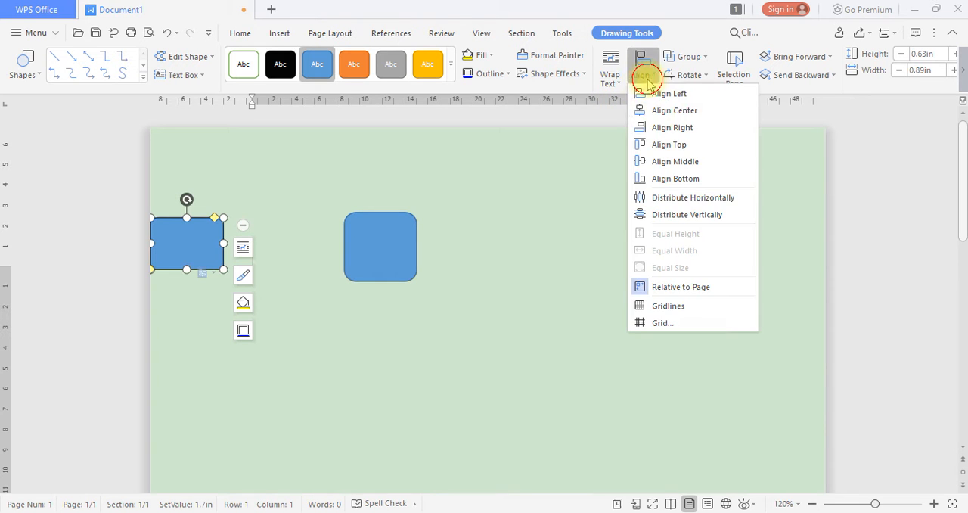
{"action": "left_click", "coordinate": [684, 115]}
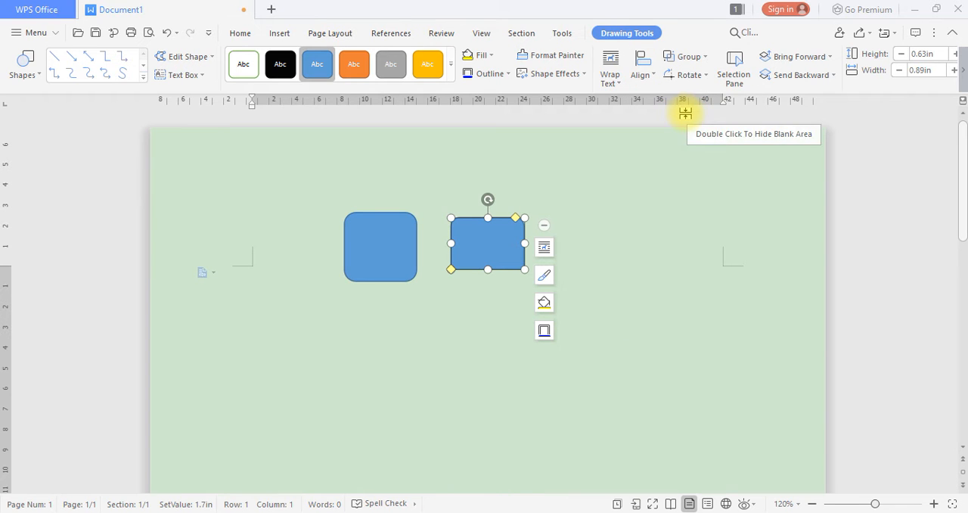
Examine which Align and Group options are available for the selected rectangle
{"action": "left_click", "coordinate": [642, 79]}
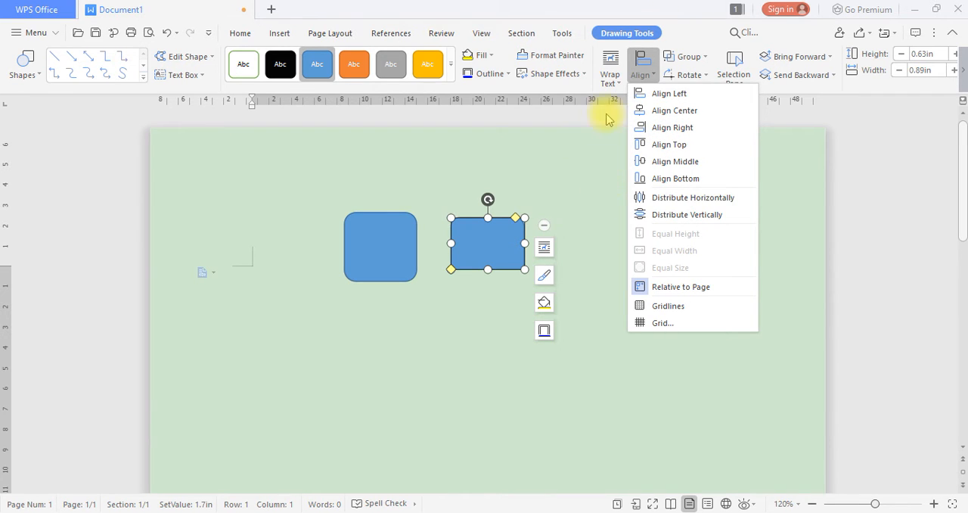
{"action": "left_click", "coordinate": [683, 21]}
{"action": "left_click", "coordinate": [705, 57]}
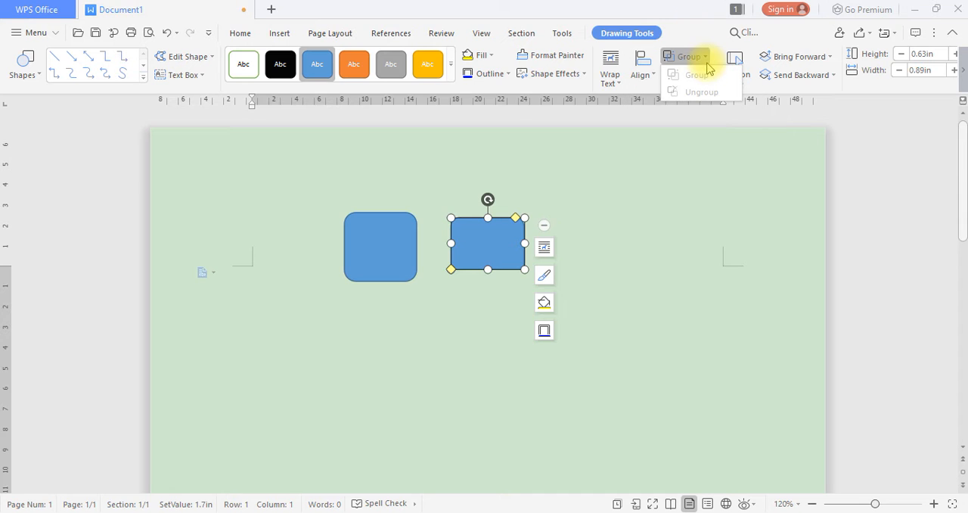
{"action": "left_click", "coordinate": [698, 58]}
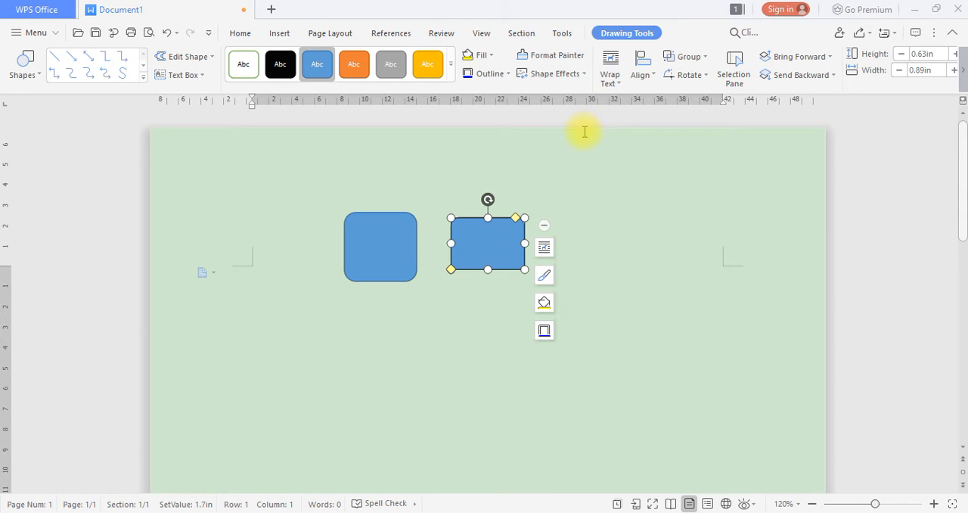
Rotate the selected same-side-corner rectangle right by 90° and flip it horizontally
{"action": "left_click", "coordinate": [689, 75]}
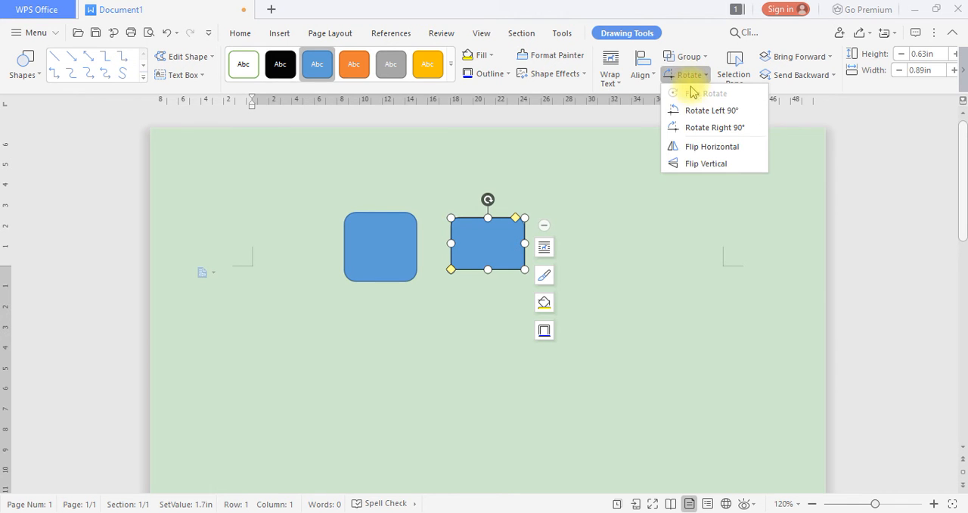
{"action": "left_click", "coordinate": [716, 128]}
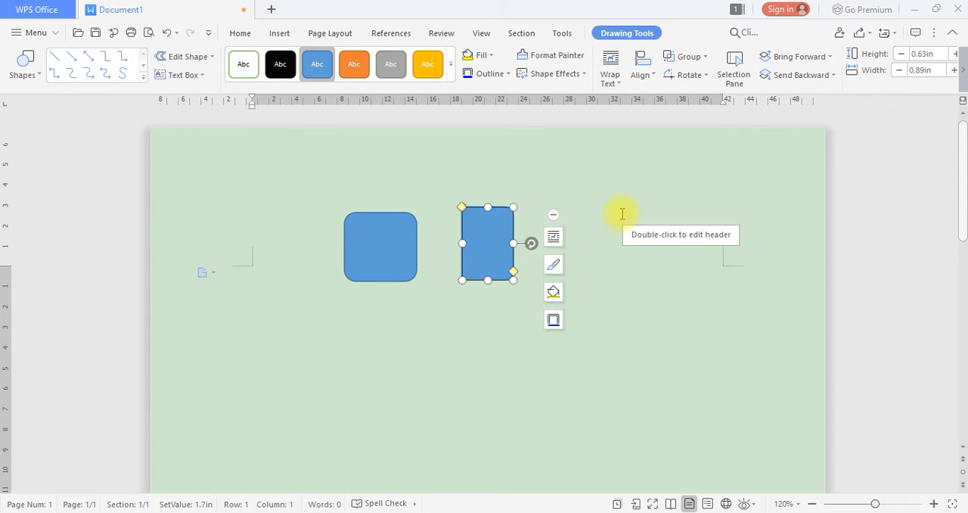
{"action": "left_click", "coordinate": [688, 75]}
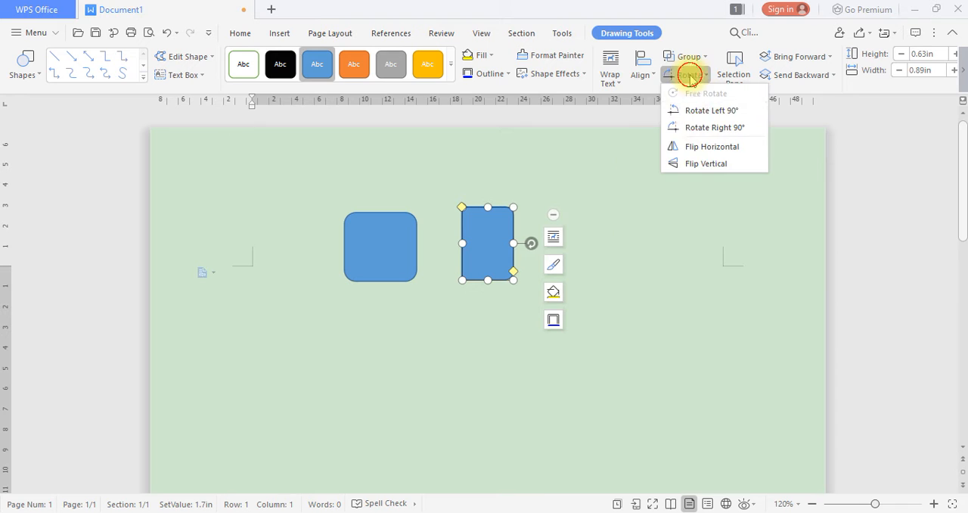
{"action": "left_click", "coordinate": [698, 148]}
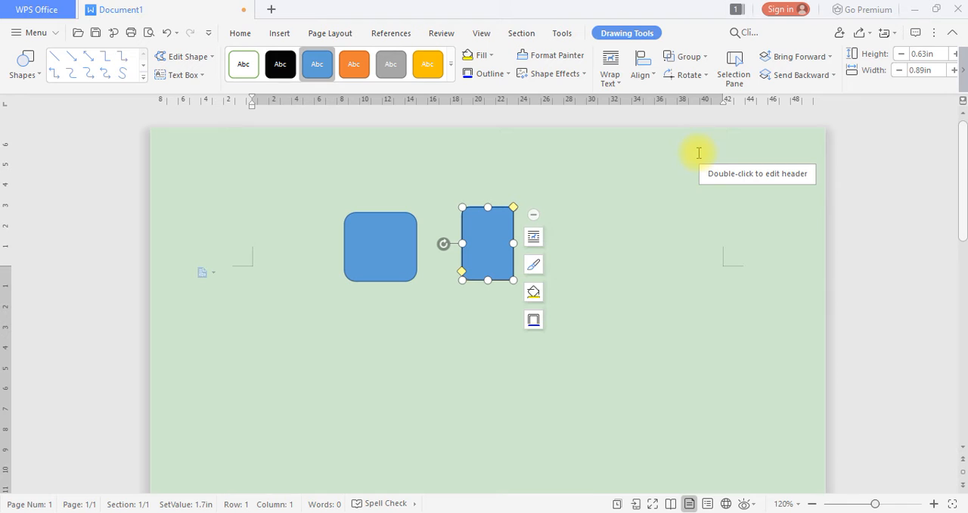
Rotate the same-side-corner rectangle left by 90°
{"action": "left_click", "coordinate": [675, 75]}
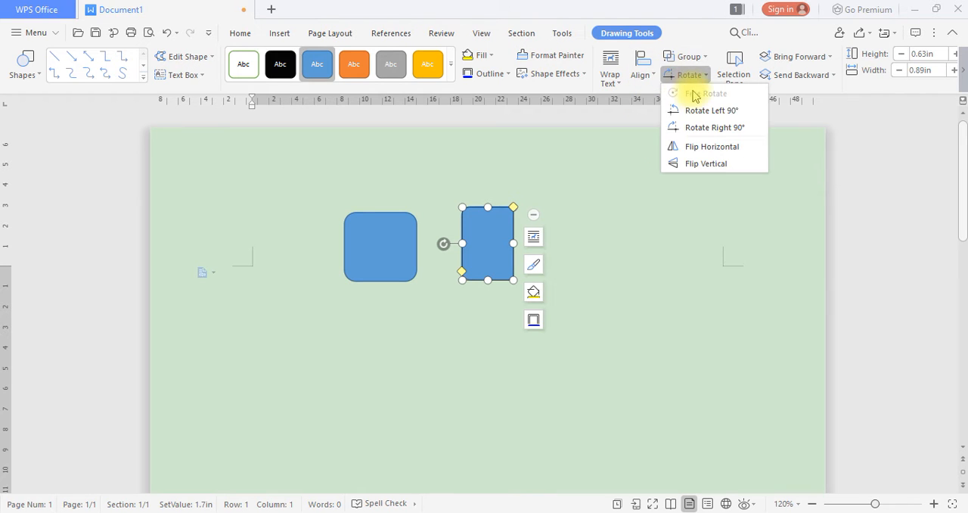
{"action": "left_click", "coordinate": [699, 110]}
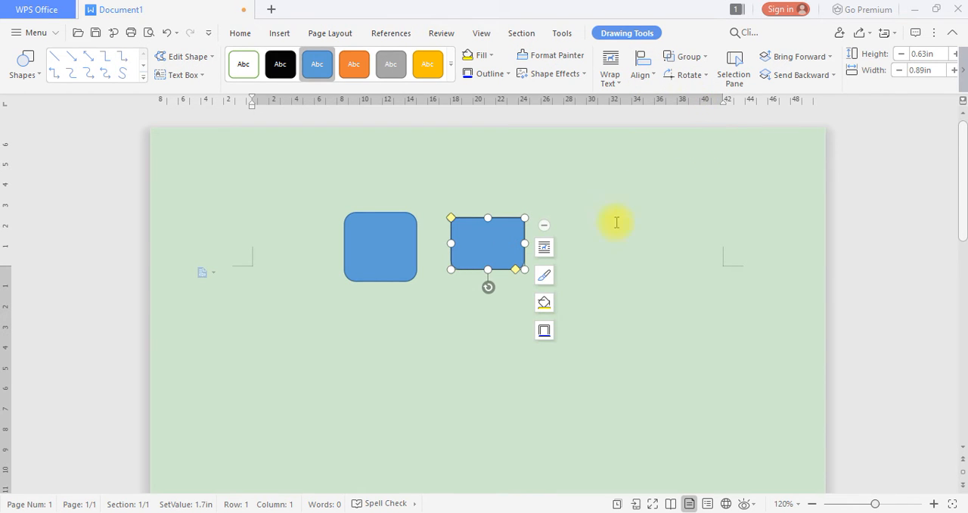
Rotate the rounded rectangle clockwise freehand in two stages until it is tilted almost like a diamond
{"action": "left_click", "coordinate": [371, 249]}
{"action": "left_click_drag", "start_coordinate": [381, 192], "coordinate": [400, 201]}
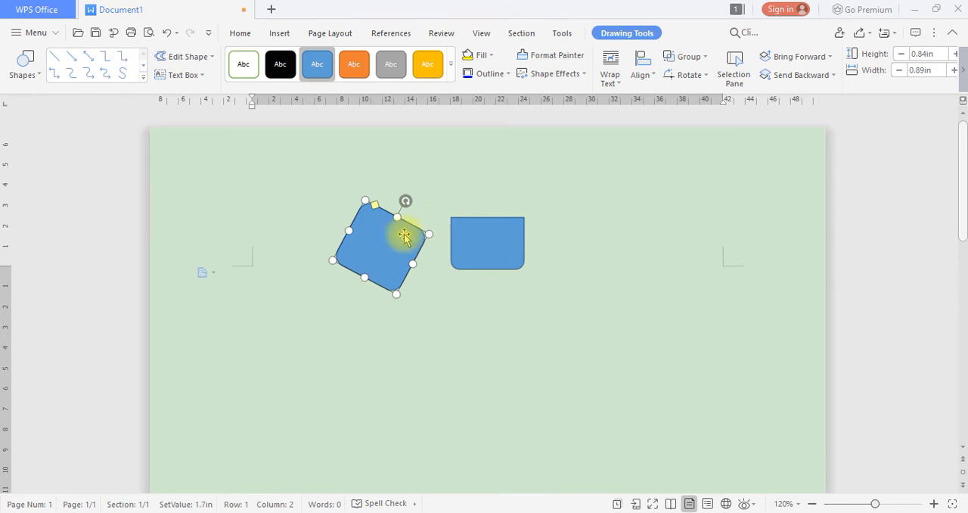
{"action": "left_click", "coordinate": [287, 225]}
{"action": "left_click", "coordinate": [381, 231]}
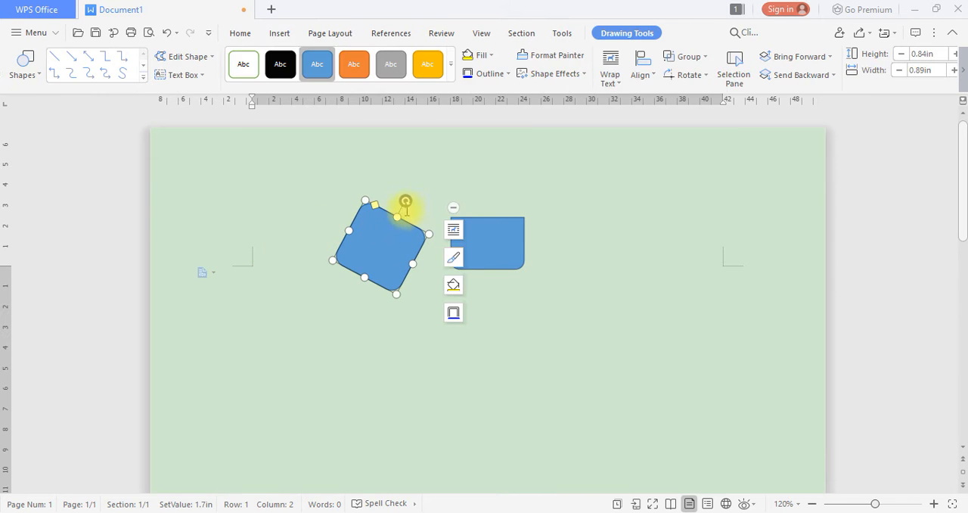
{"action": "left_click_drag", "start_coordinate": [404, 201], "coordinate": [413, 204]}
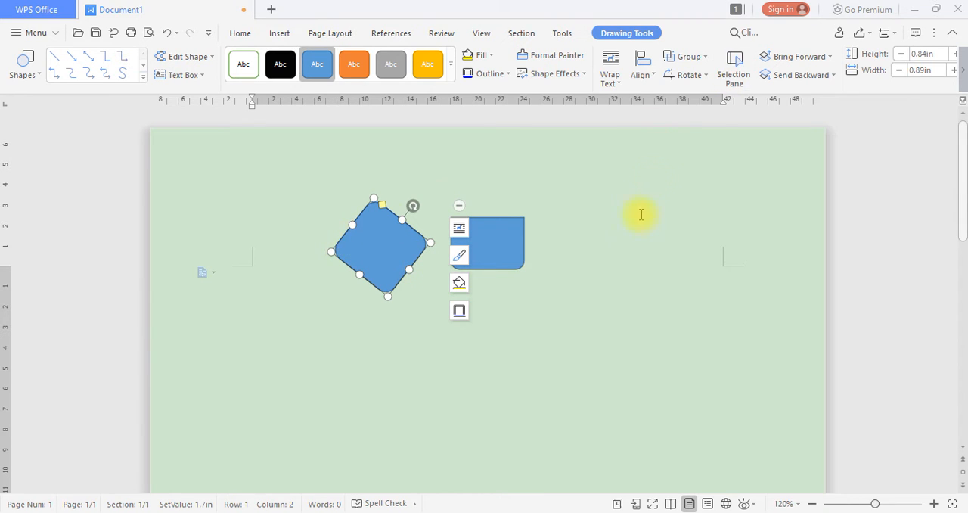
{"action": "left_click", "coordinate": [623, 192]}
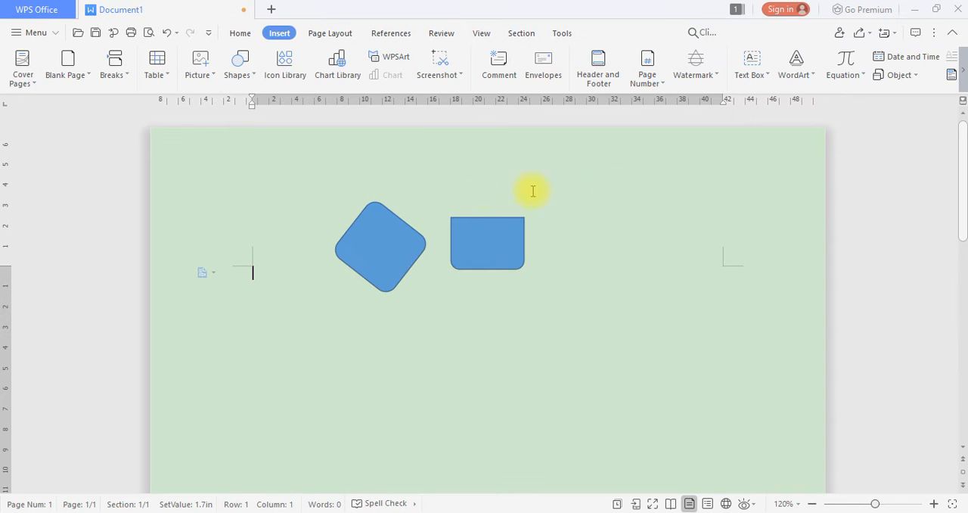
Move the tilted rounded rectangle to overlap the other shape's left edge, and shift its stacking order forward and back
{"action": "left_click", "coordinate": [376, 231]}
{"action": "left_click_drag", "start_coordinate": [377, 231], "coordinate": [414, 226]}
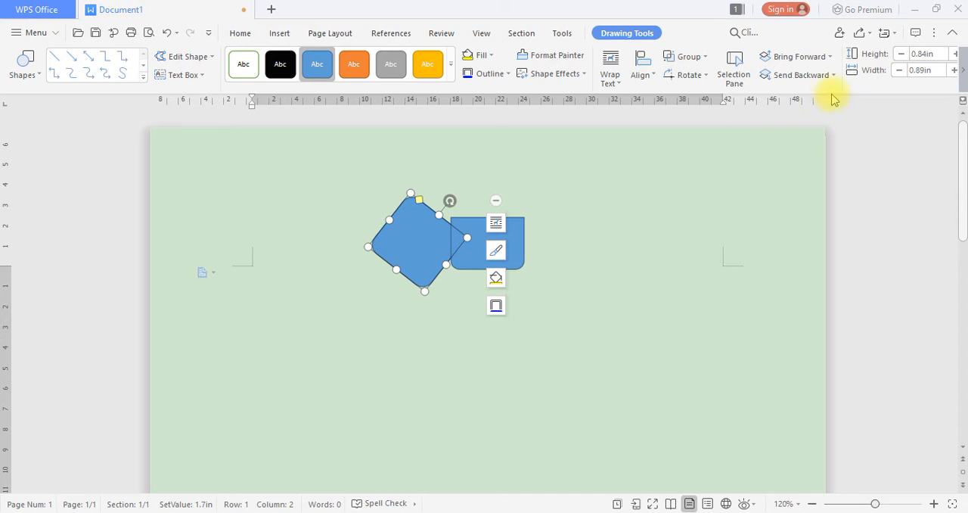
{"action": "left_click", "coordinate": [808, 61]}
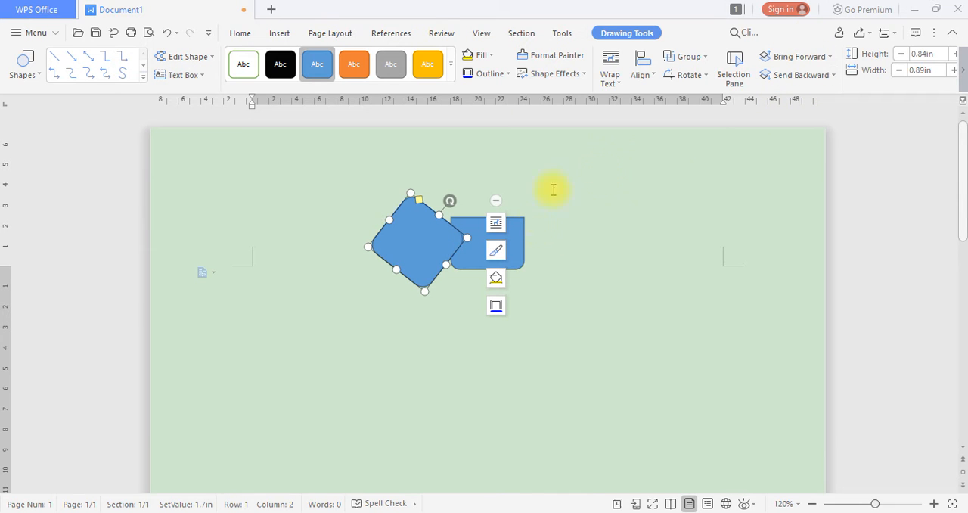
{"action": "left_click", "coordinate": [801, 82]}
Apply the orange preset style to the tilted rounded rectangle and bring it forward over the blue rectangle
{"action": "left_click", "coordinate": [354, 69]}
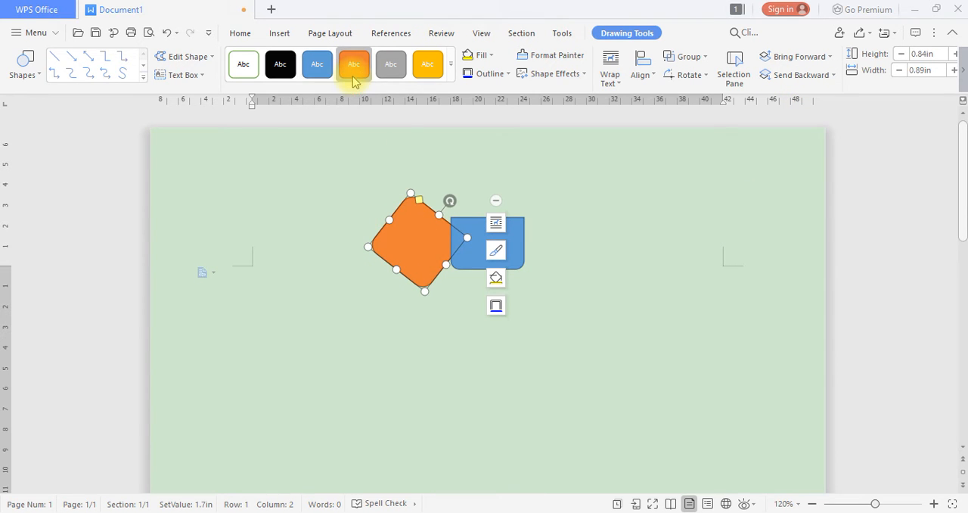
{"action": "left_click", "coordinate": [890, 219]}
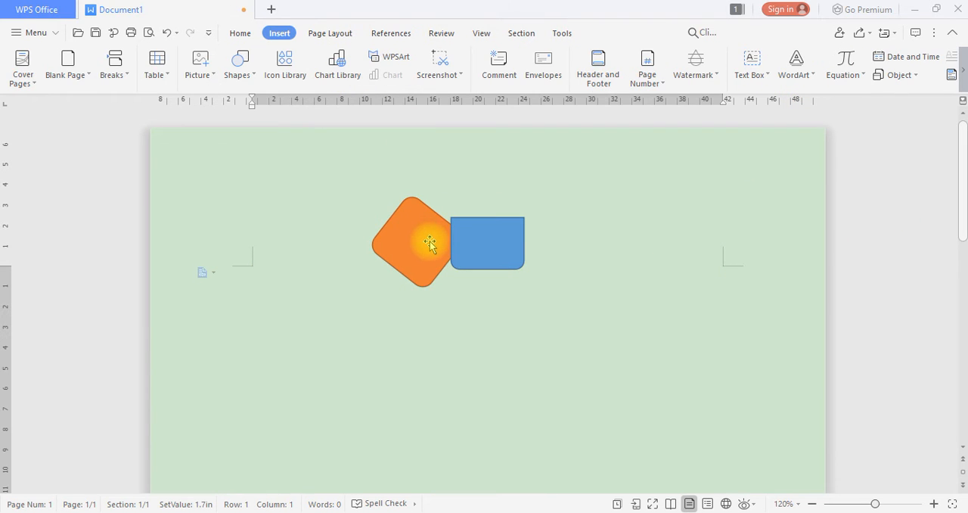
{"action": "left_click", "coordinate": [429, 249]}
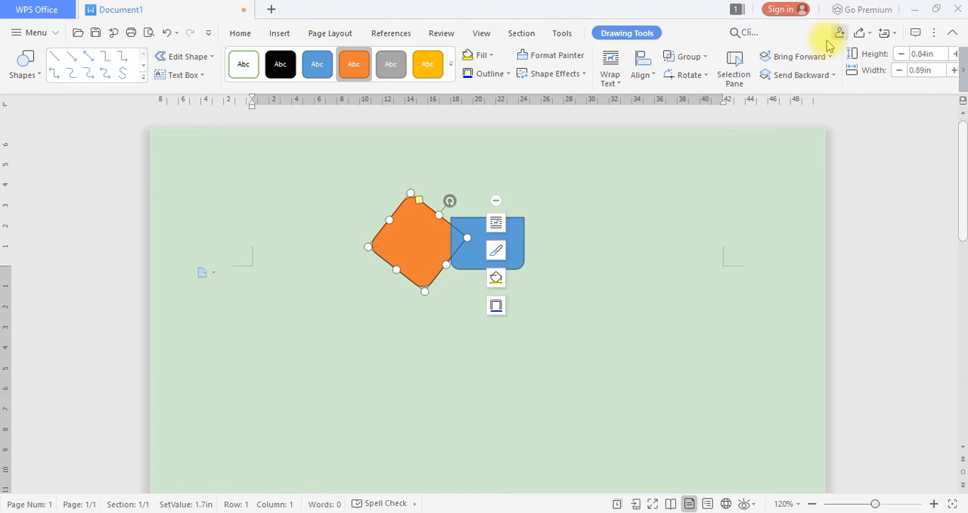
{"action": "left_click", "coordinate": [792, 58]}
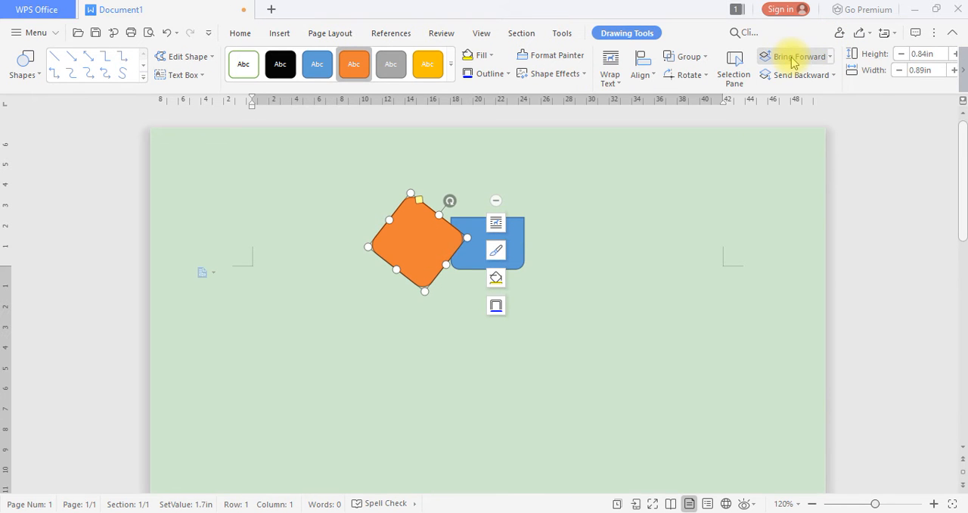
{"action": "left_click", "coordinate": [883, 230]}
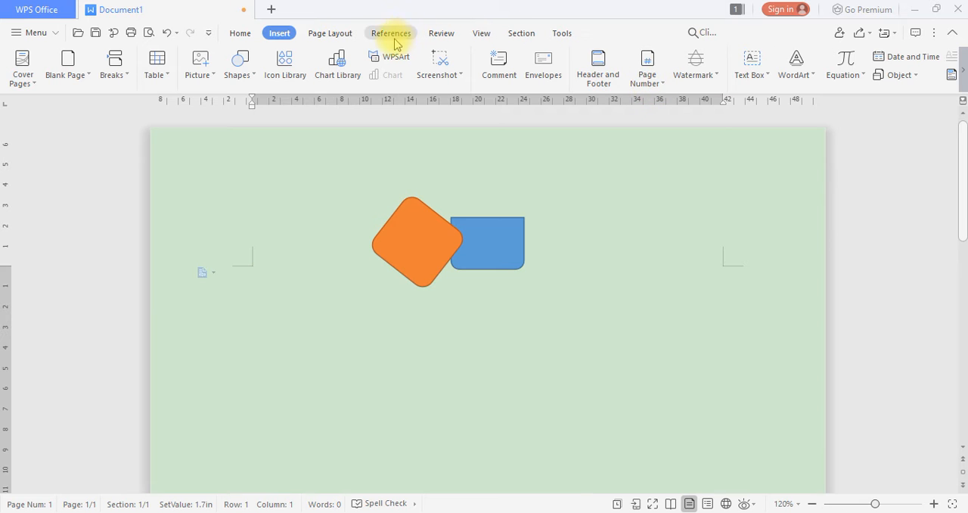
Show the Selection Pane, and use it to hide Rounded Rectangle 1 and show it again
{"action": "left_click", "coordinate": [325, 38]}
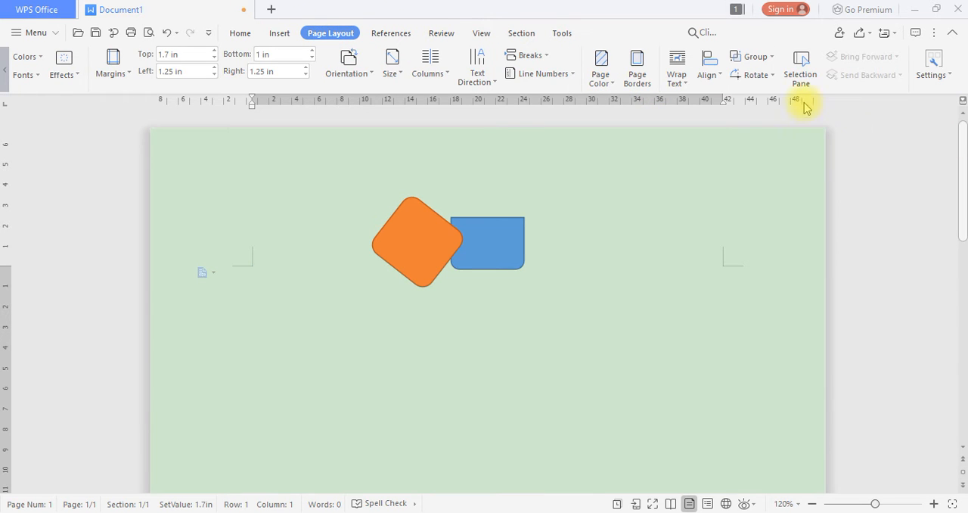
{"action": "left_click", "coordinate": [801, 69]}
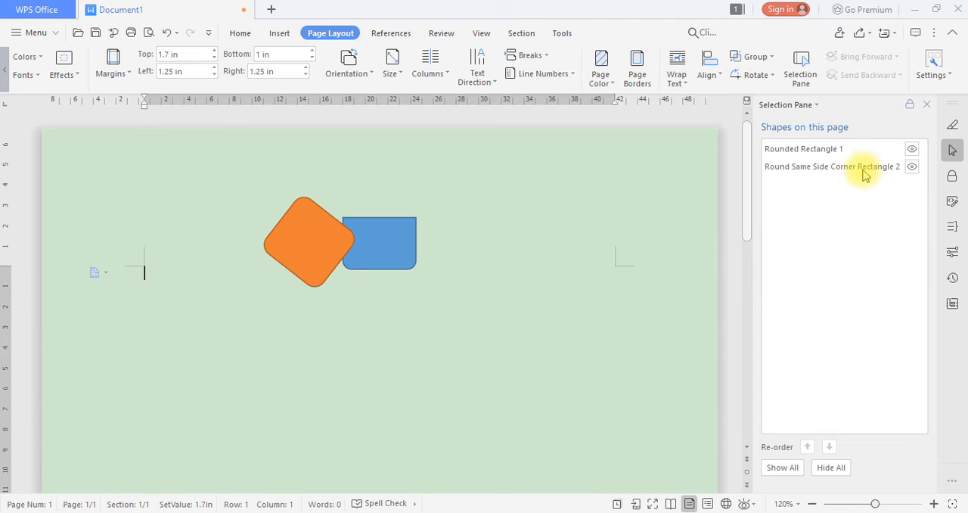
{"action": "left_click", "coordinate": [912, 151]}
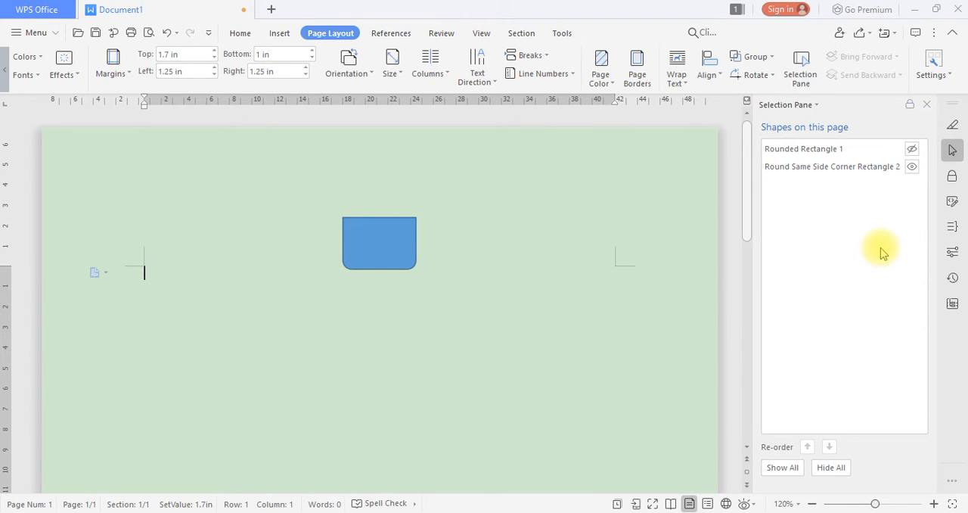
{"action": "left_click", "coordinate": [912, 149]}
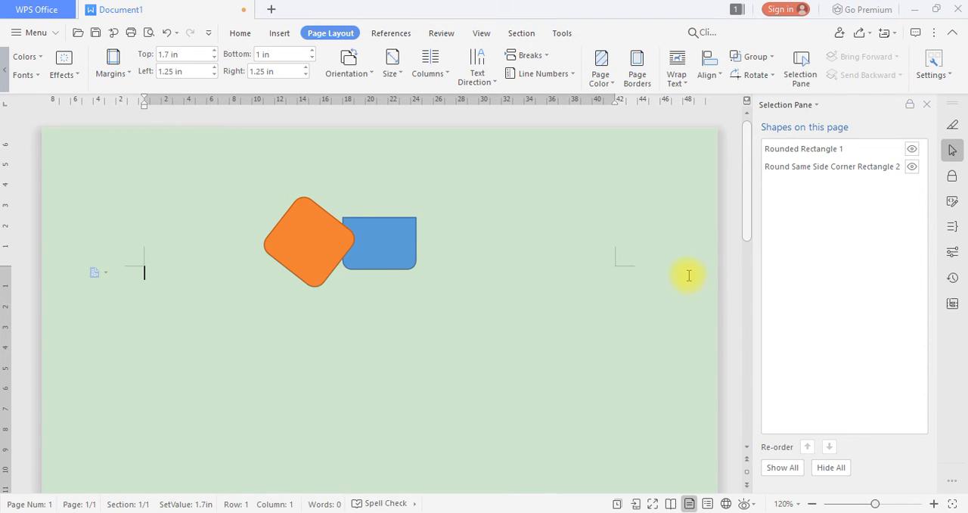
Hide Round Same Side Corner Rectangle 2 and show it again, and move it horizontally clear of the orange shape
{"action": "left_click", "coordinate": [912, 167]}
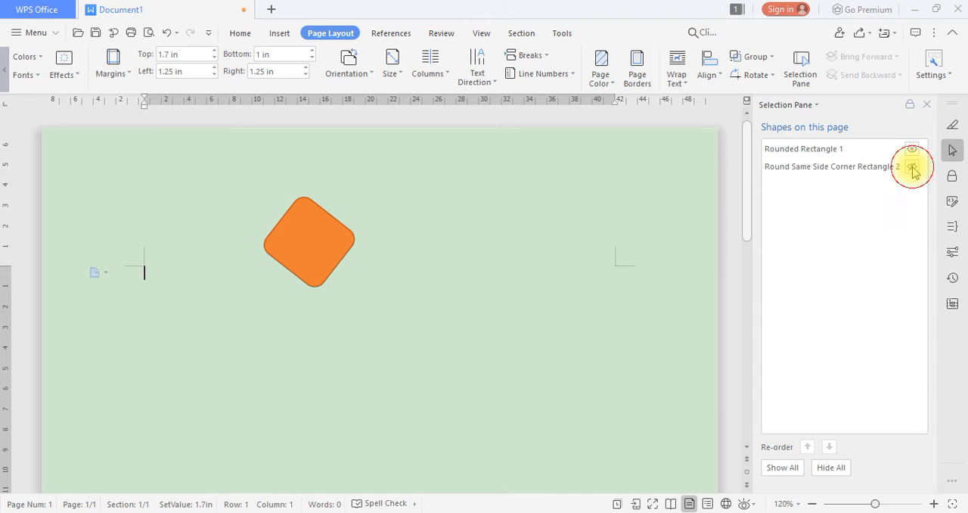
{"action": "left_click", "coordinate": [912, 167]}
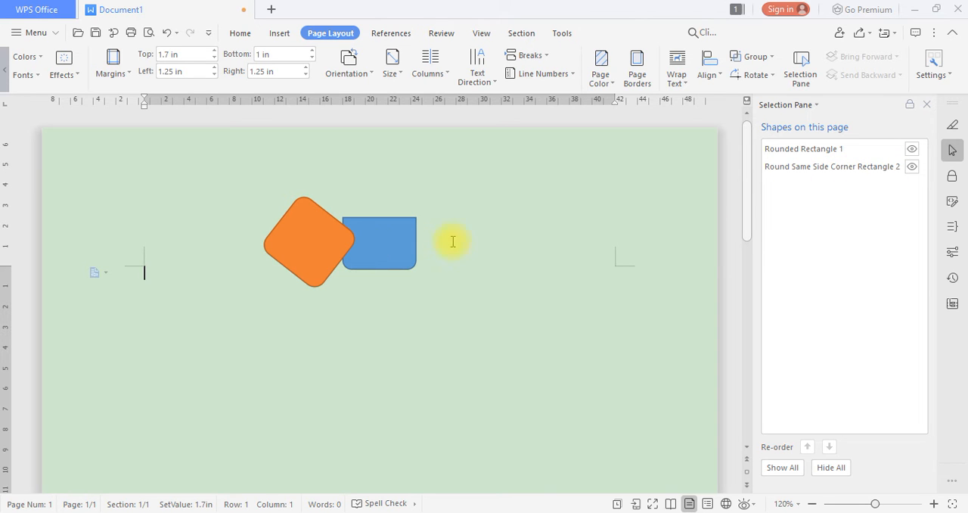
{"action": "left_click_drag", "start_coordinate": [387, 240], "coordinate": [506, 241]}
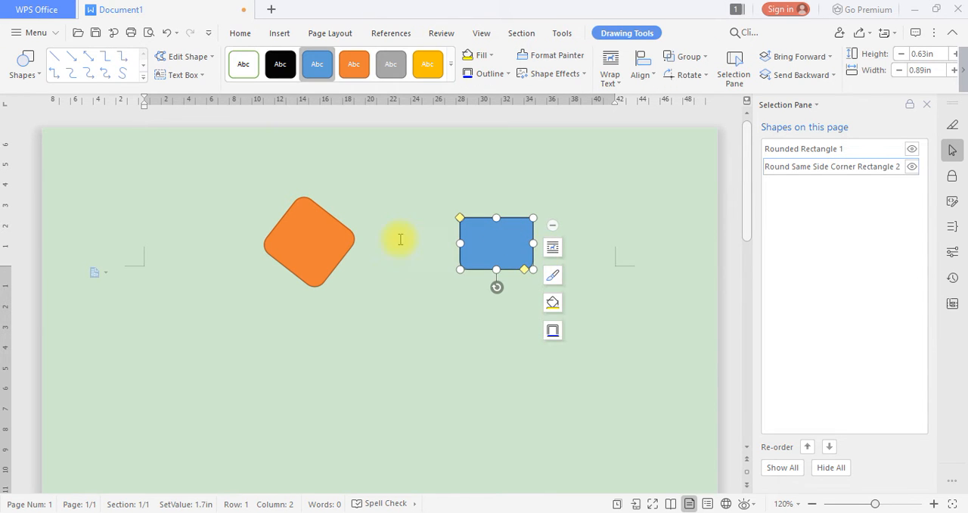
Narrow the tilted orange rectangle to about 0.77 in freehand, and stretch its width to about 1.14 in
{"action": "left_click", "coordinate": [320, 239]}
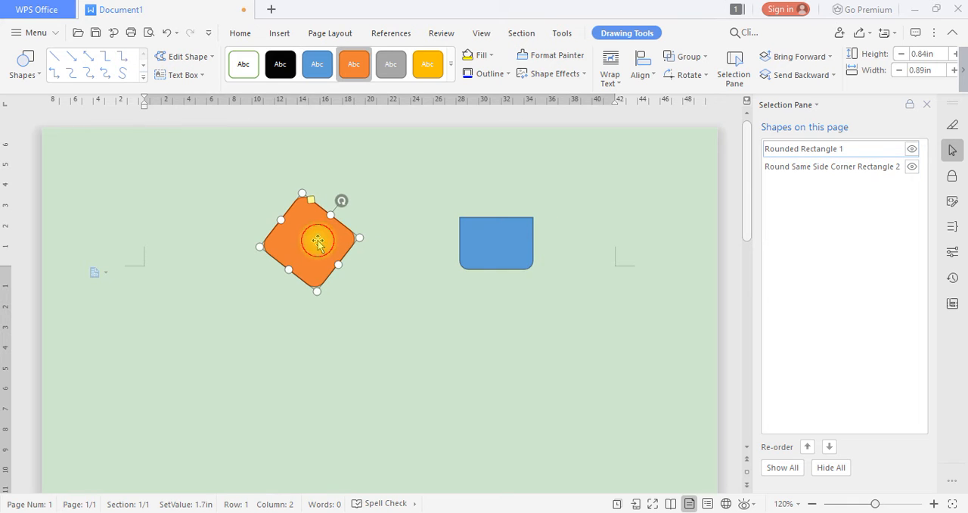
{"action": "left_click_drag", "start_coordinate": [338, 264], "coordinate": [330, 257]}
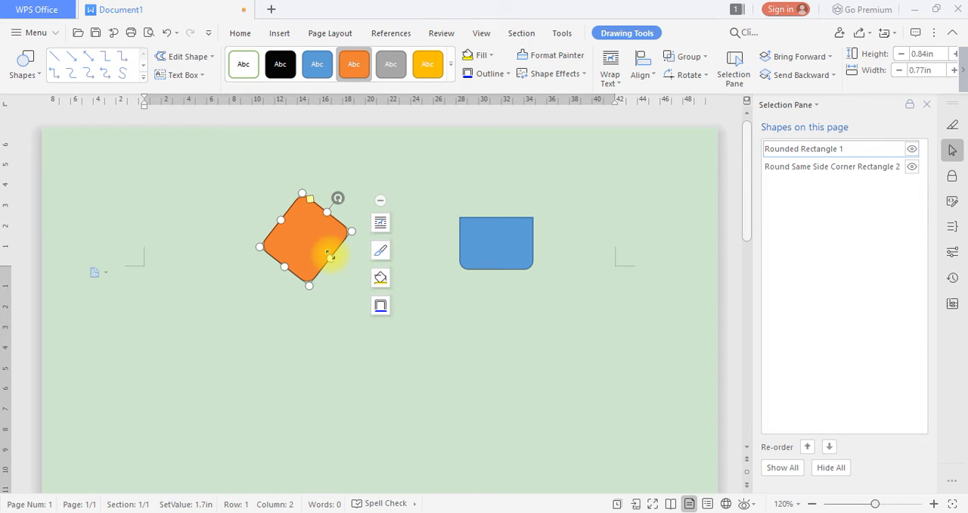
{"action": "left_click_drag", "start_coordinate": [331, 257], "coordinate": [354, 276]}
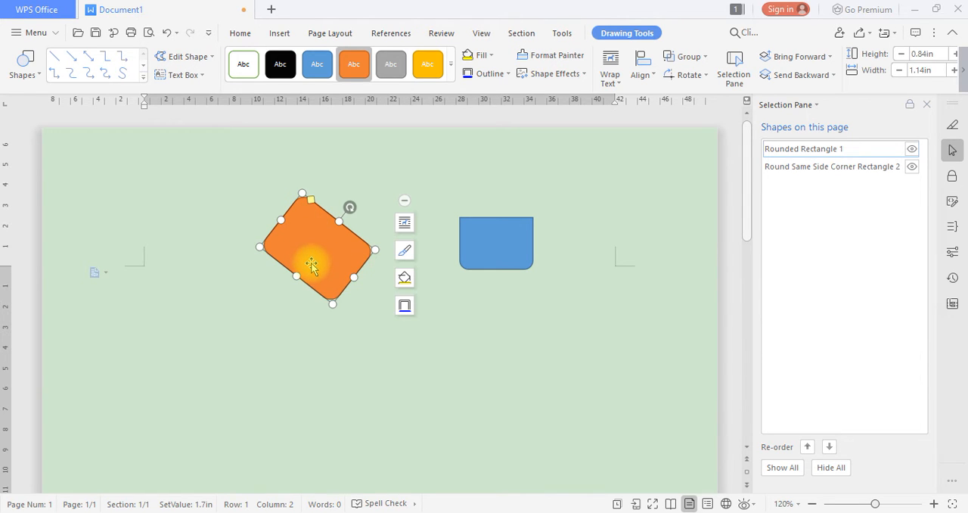
{"action": "left_click", "coordinate": [280, 303]}
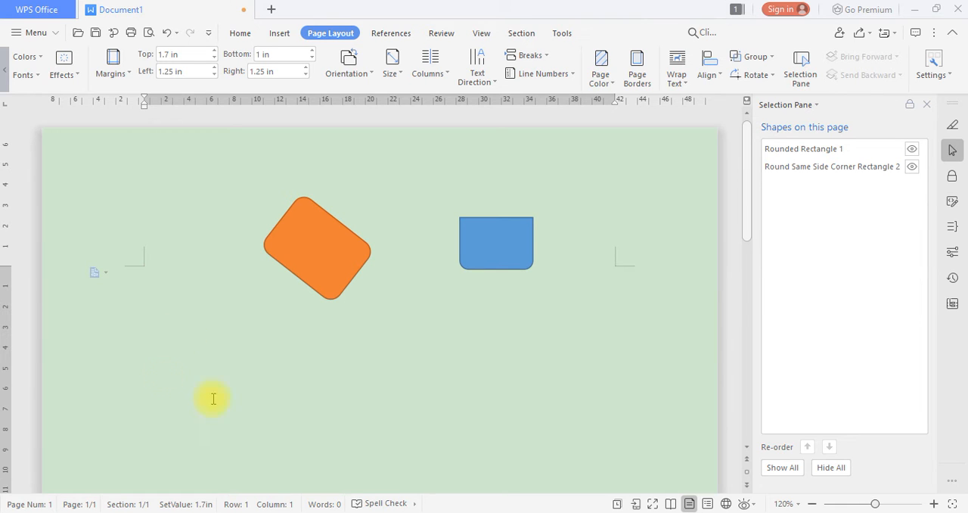
Toggle the blue rectangle's visibility off and on, and delete that shape from the page
{"action": "left_click", "coordinate": [910, 166]}
{"action": "left_click", "coordinate": [910, 165]}
{"action": "left_click", "coordinate": [495, 241]}
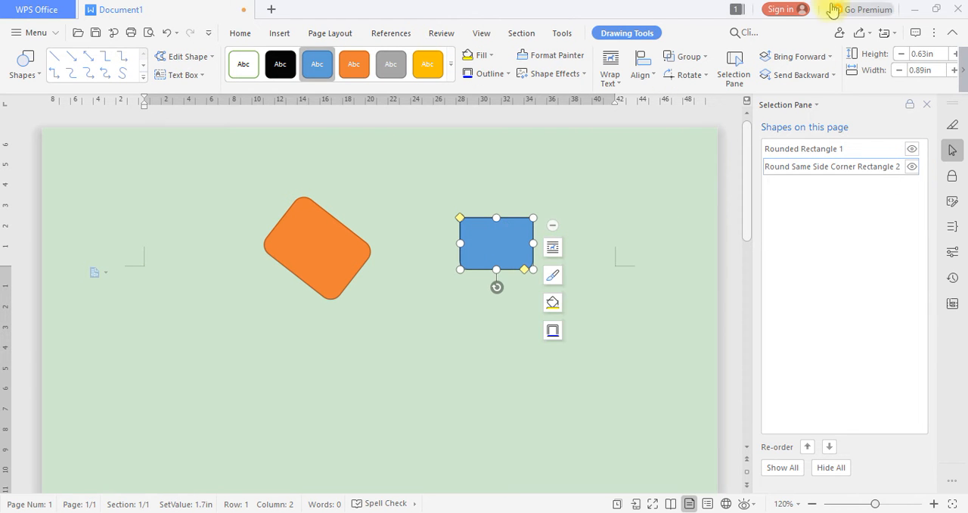
{"action": "left_click", "coordinate": [794, 3]}
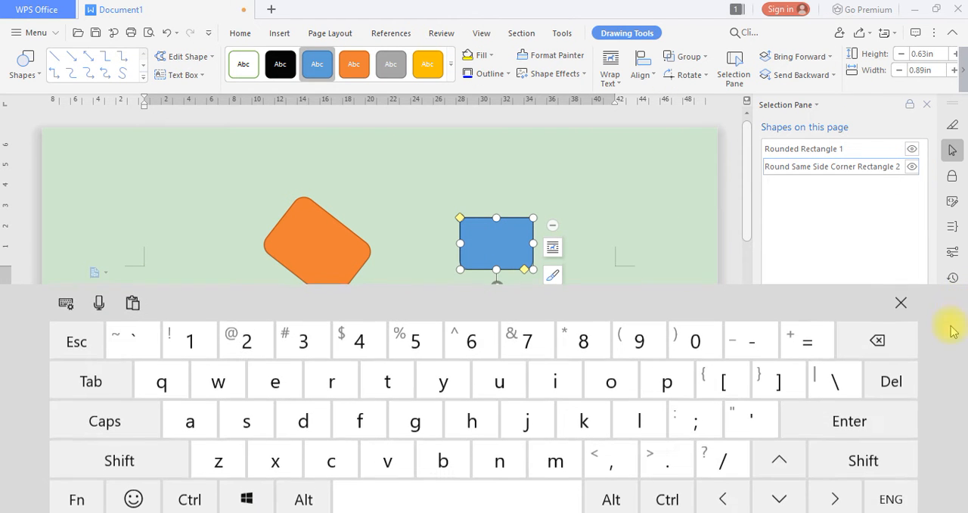
{"action": "left_click", "coordinate": [891, 380]}
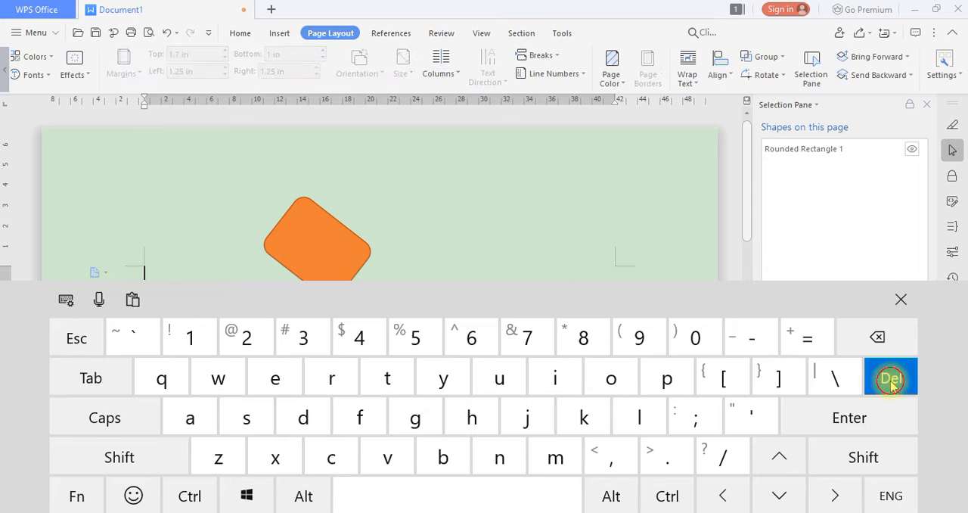
{"action": "left_click", "coordinate": [901, 299]}
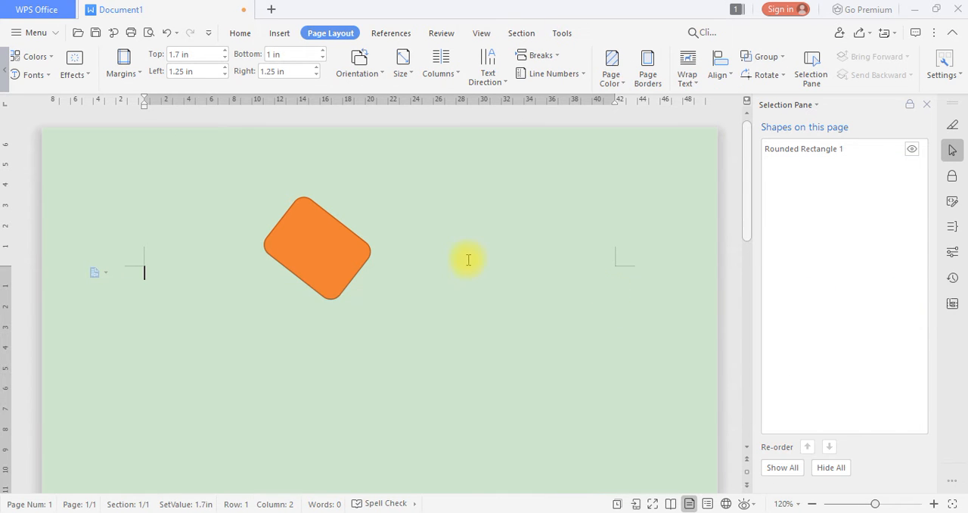
Delete the orange rounded rectangle and close the Selection Pane
{"action": "left_click", "coordinate": [340, 255]}
{"action": "right_click", "coordinate": [339, 259]}
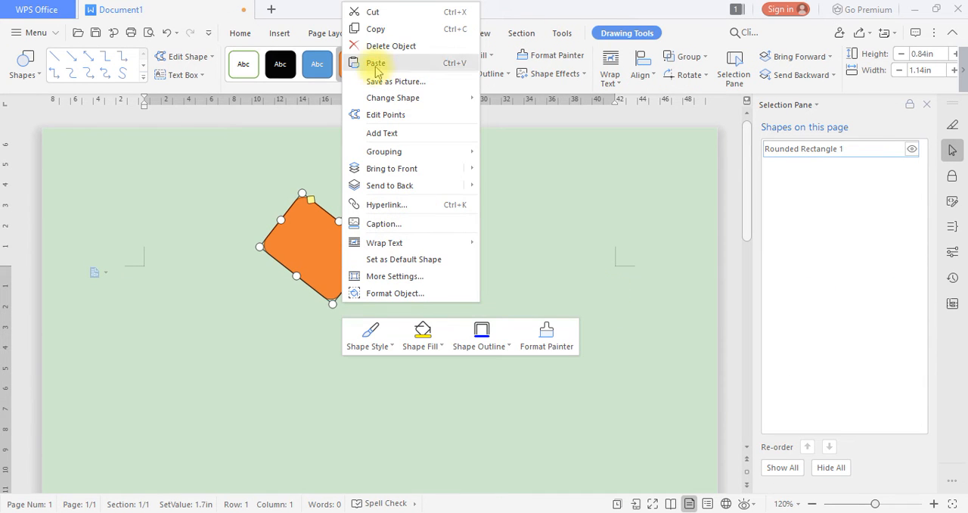
{"action": "left_click", "coordinate": [427, 47]}
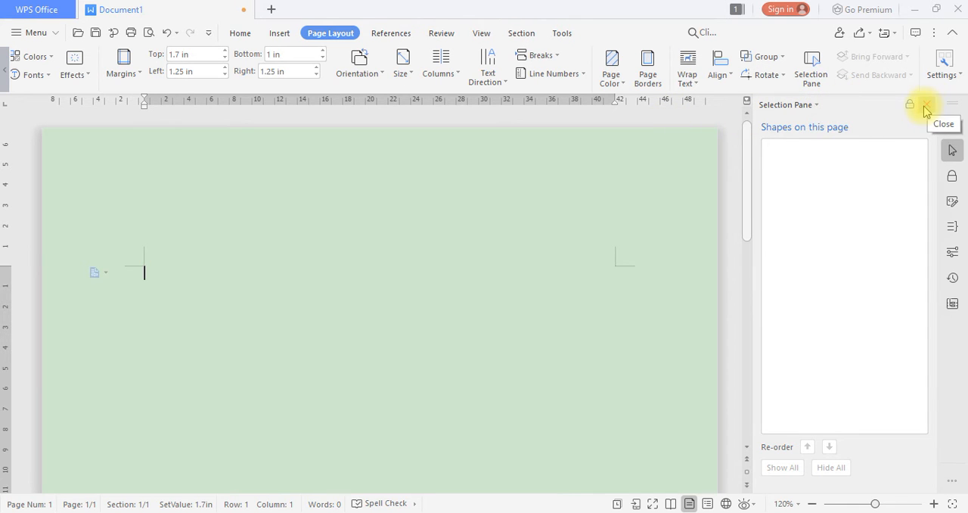
{"action": "left_click", "coordinate": [925, 105]}
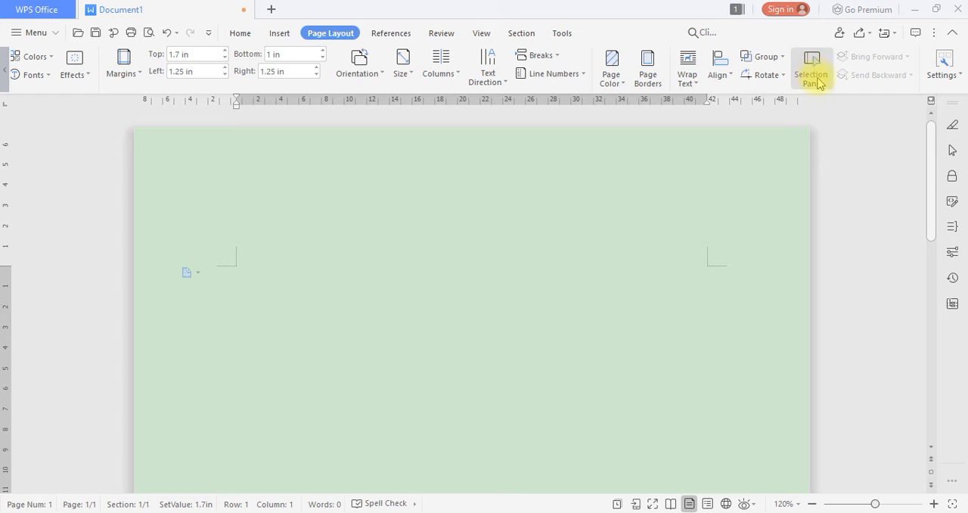
In Page Setup, switch the orientation between Landscape and Portrait, ending on Portrait, and view the Apply to choices
{"action": "left_click", "coordinate": [944, 77]}
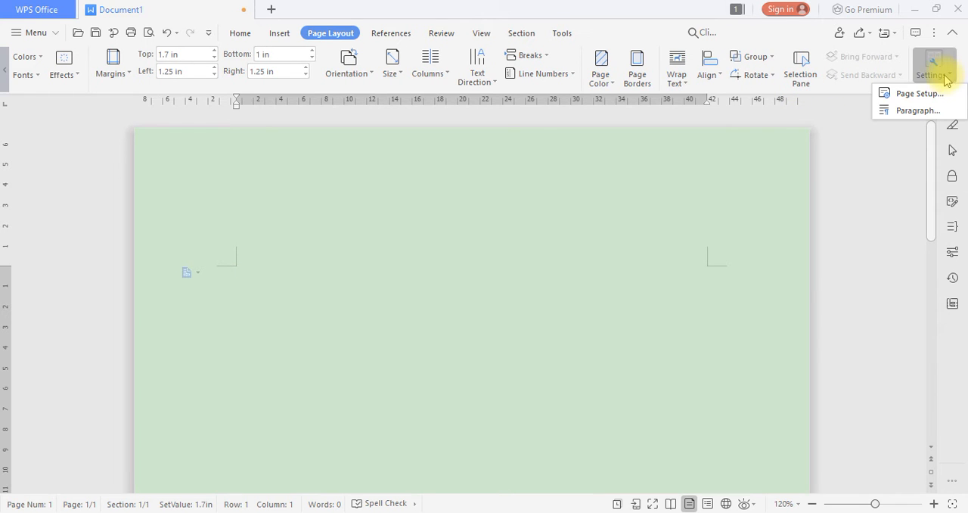
{"action": "left_click", "coordinate": [905, 94]}
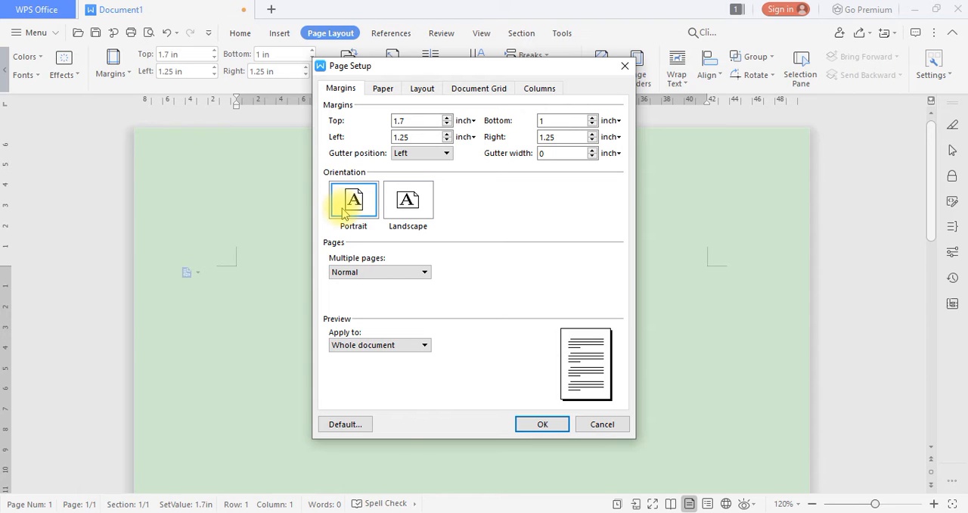
{"action": "left_click", "coordinate": [417, 217]}
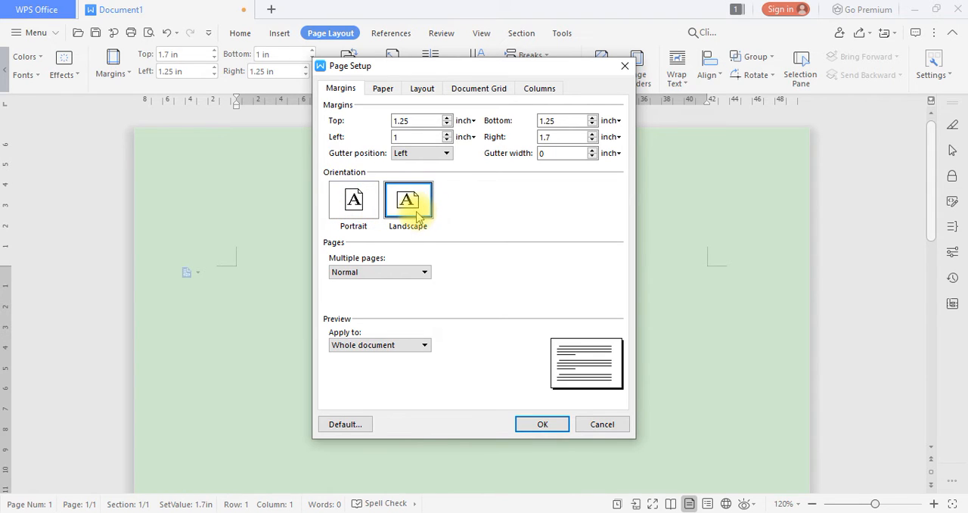
{"action": "left_click", "coordinate": [357, 208]}
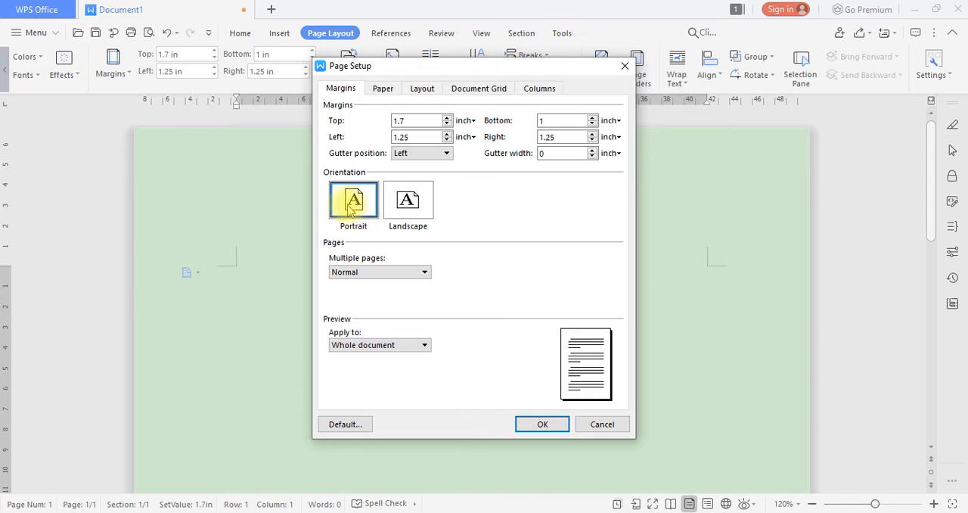
{"action": "left_click", "coordinate": [411, 200]}
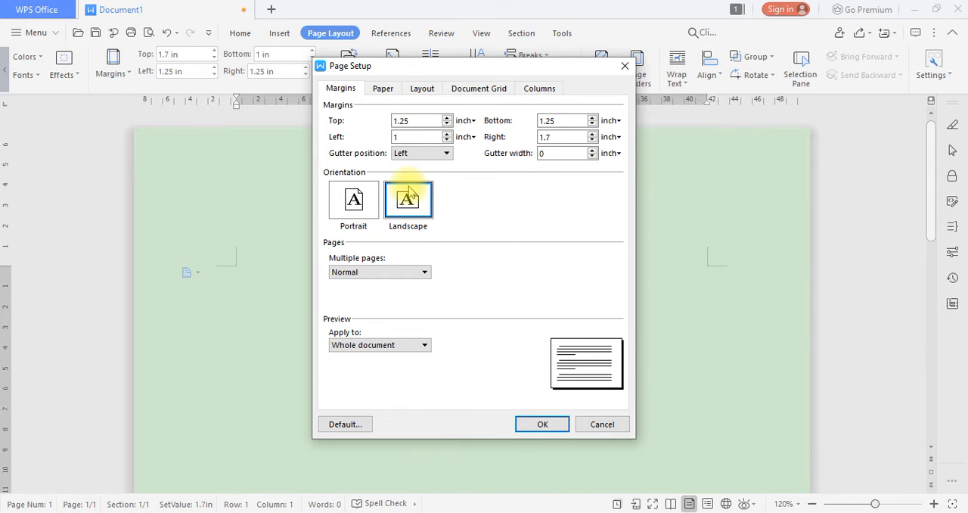
{"action": "left_click", "coordinate": [357, 220]}
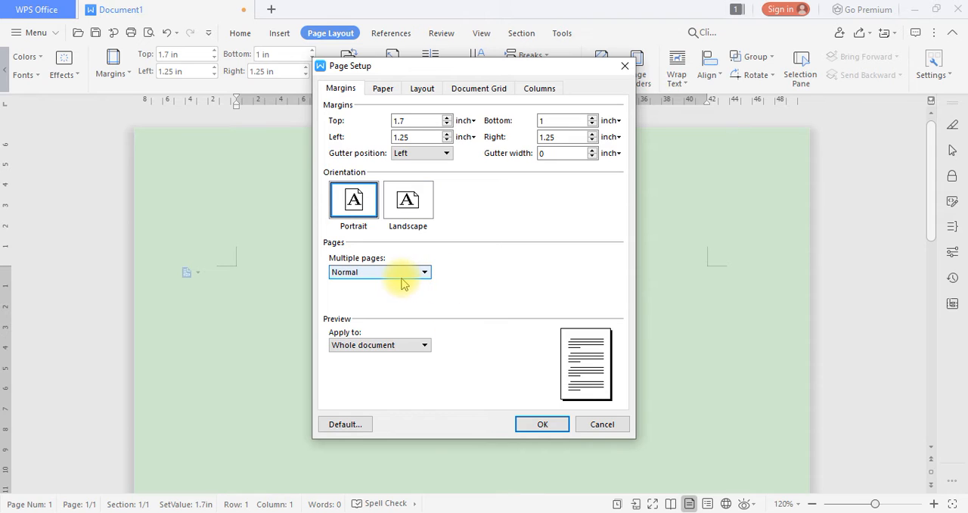
{"action": "left_click", "coordinate": [425, 347]}
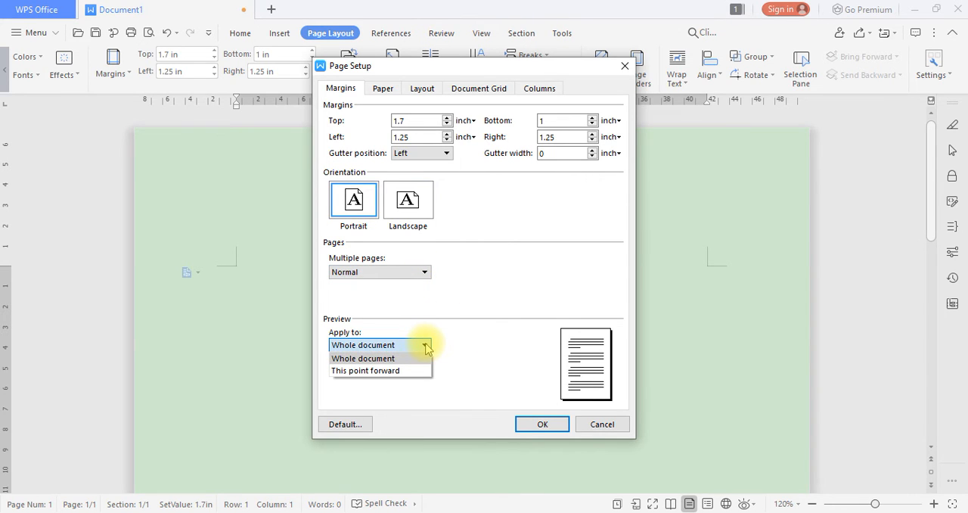
{"action": "left_click", "coordinate": [425, 347]}
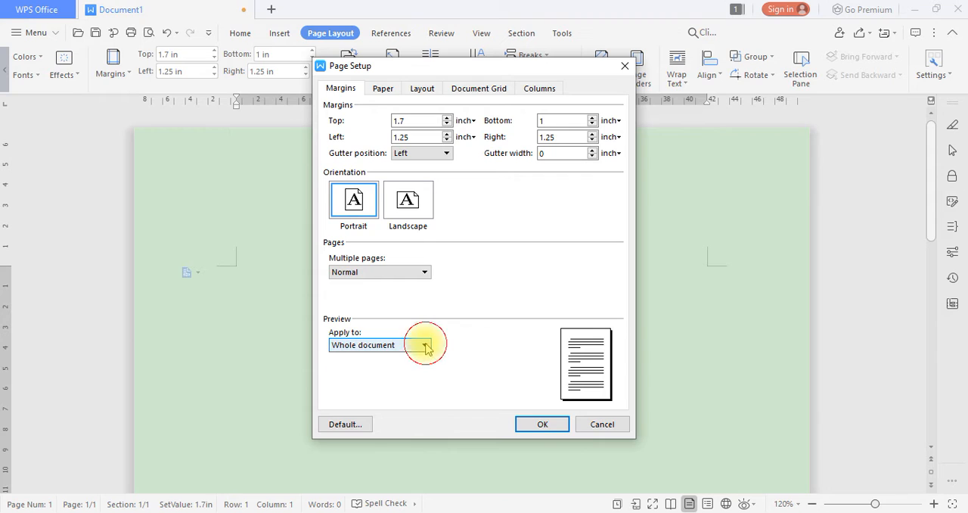
Try the Legal paper size for the whole document, and set the paper size back to A4
{"action": "left_click", "coordinate": [380, 94]}
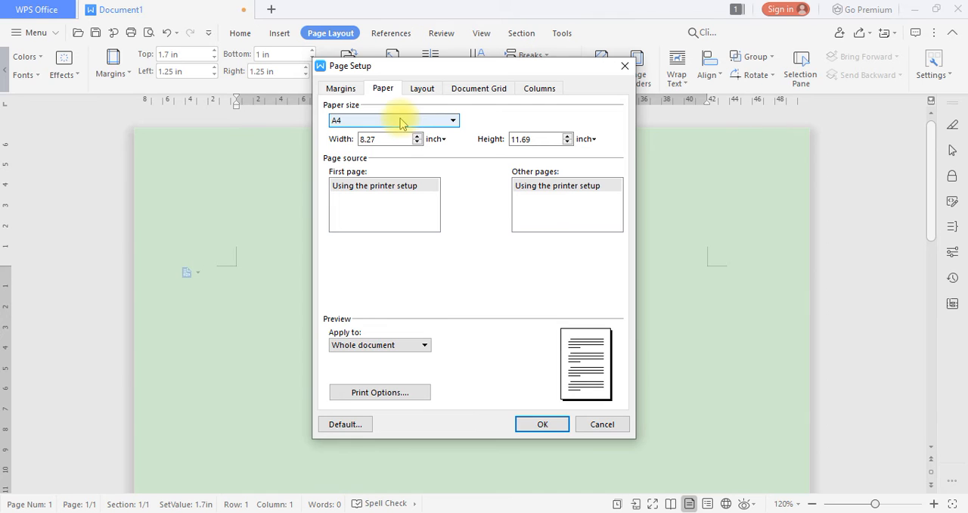
{"action": "left_click", "coordinate": [451, 117]}
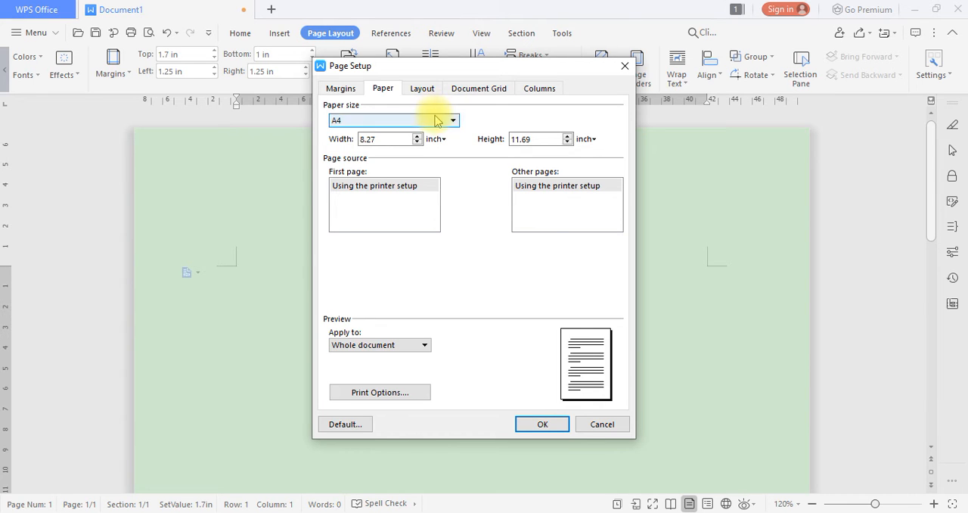
{"action": "left_click", "coordinate": [432, 117]}
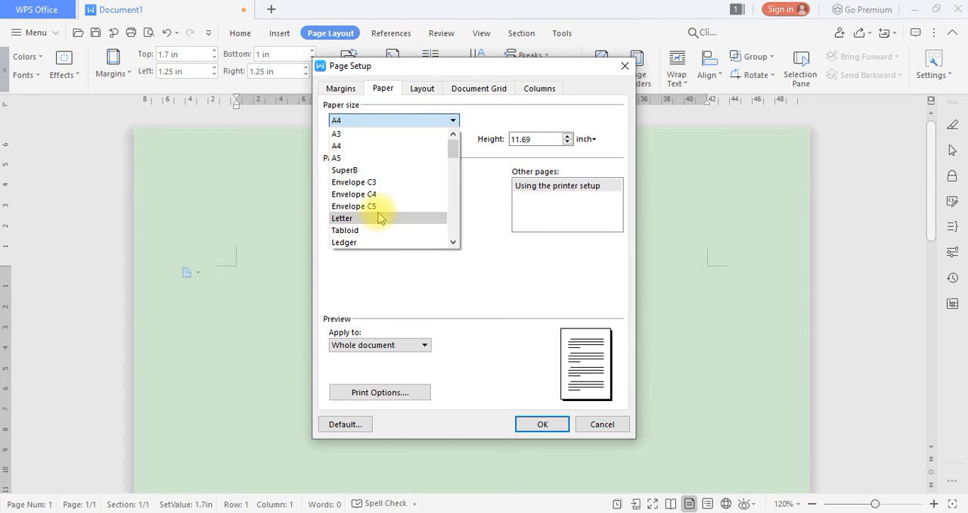
{"action": "scroll", "coordinate": [367, 219], "scroll_direction": "down", "scroll_amount": 1}
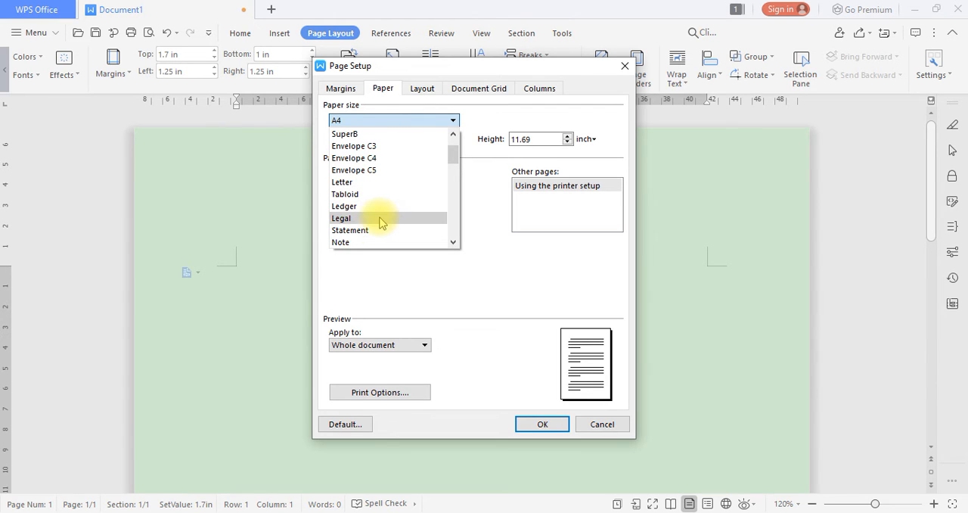
{"action": "left_click", "coordinate": [378, 218]}
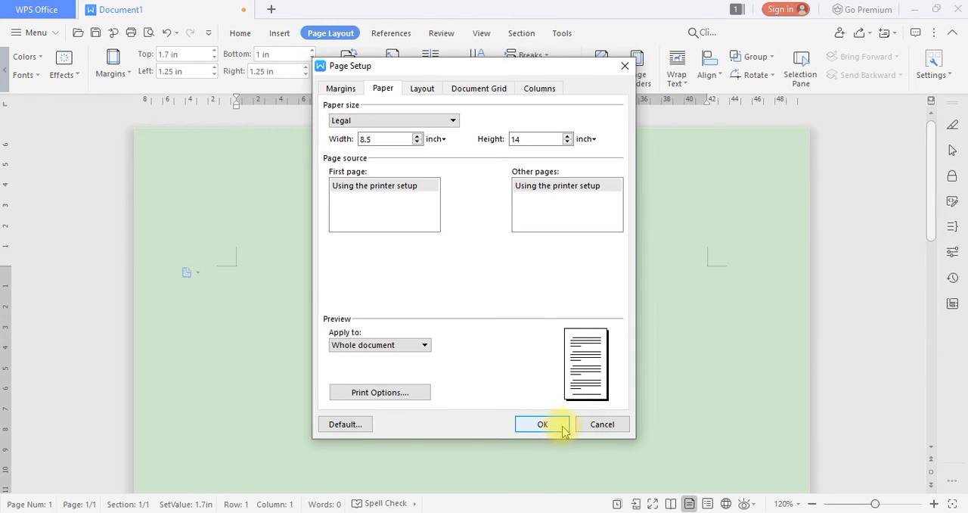
{"action": "left_click", "coordinate": [417, 121]}
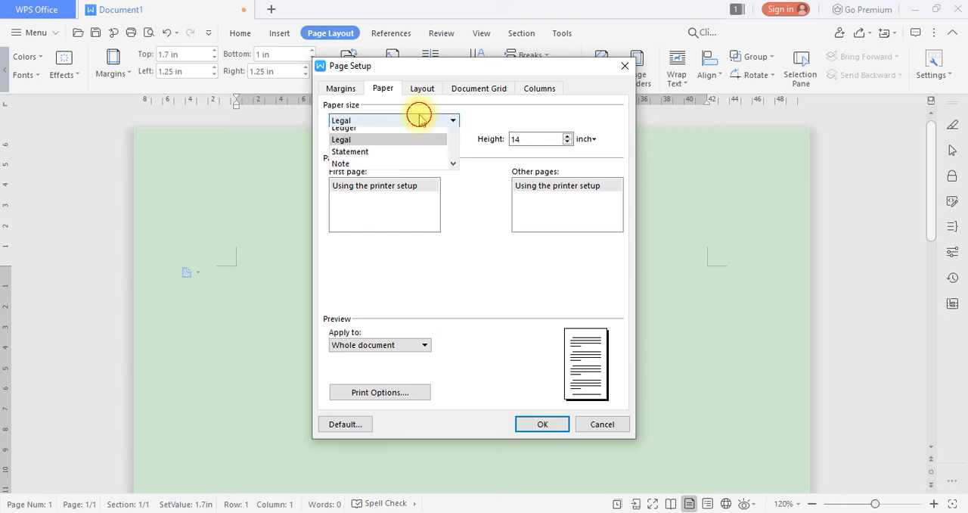
{"action": "scroll", "coordinate": [385, 147], "scroll_direction": "up", "scroll_amount": 1}
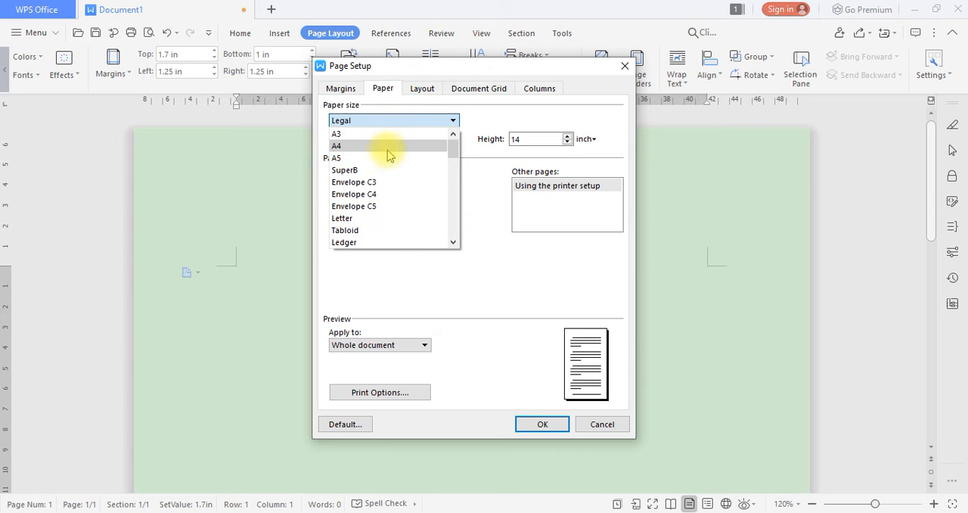
{"action": "left_click", "coordinate": [373, 145]}
Review the section start choices, header and footer settings, document grid and column presets, and leave Page Setup without applying changes
{"action": "left_click", "coordinate": [427, 92]}
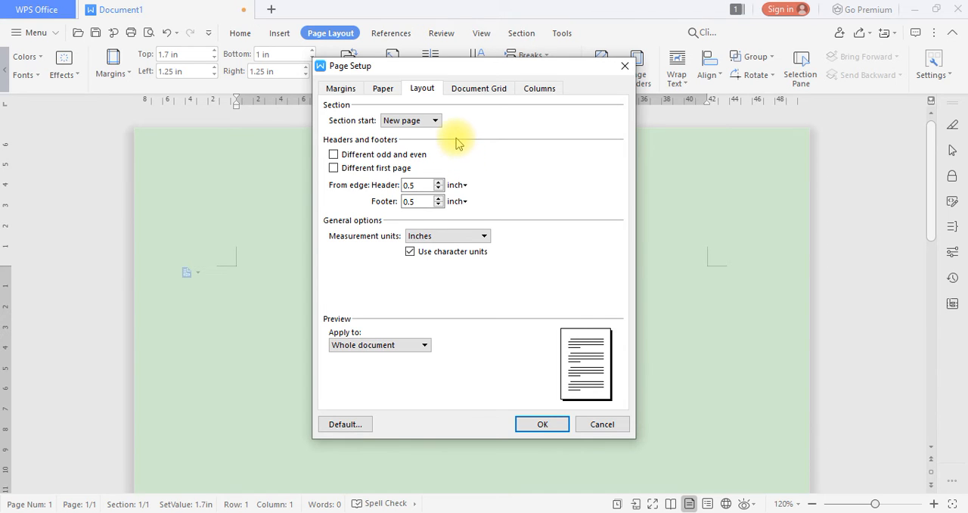
{"action": "left_click", "coordinate": [406, 120]}
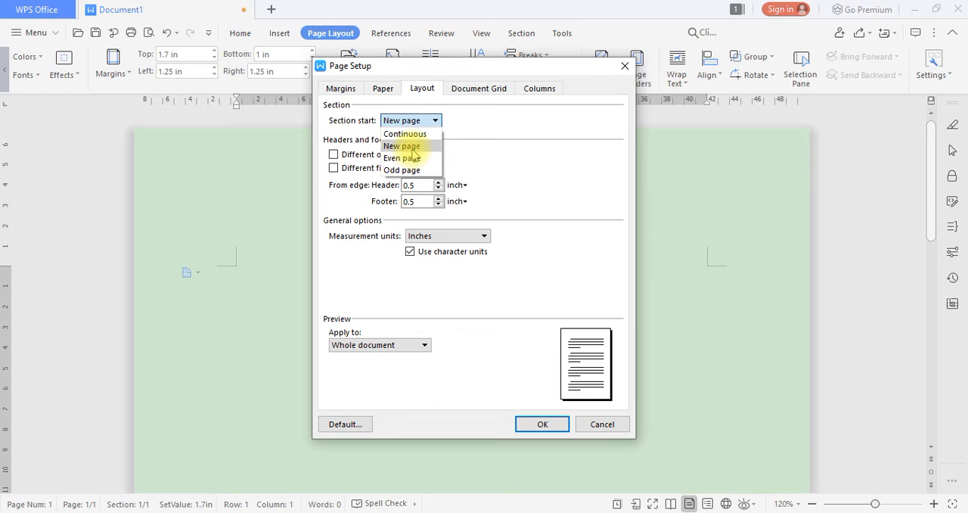
{"action": "left_click", "coordinate": [414, 124]}
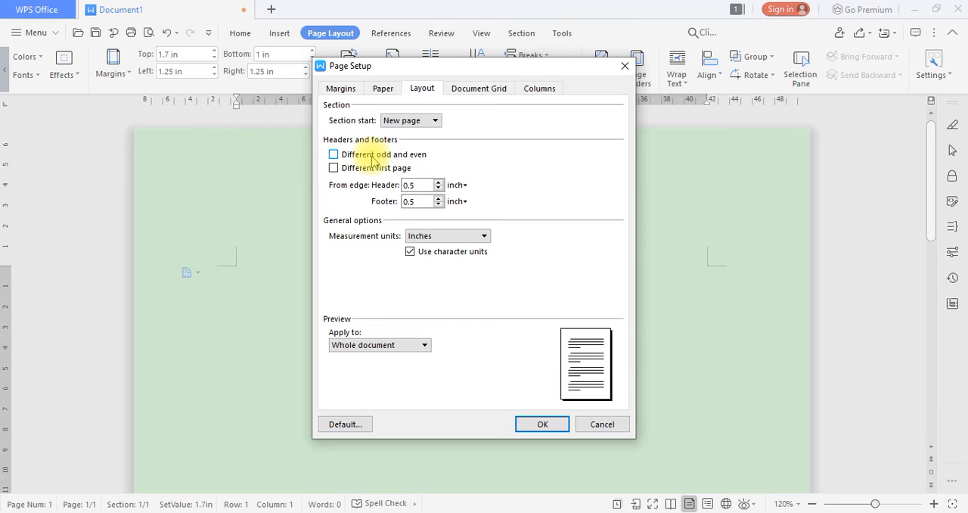
{"action": "left_click", "coordinate": [486, 94]}
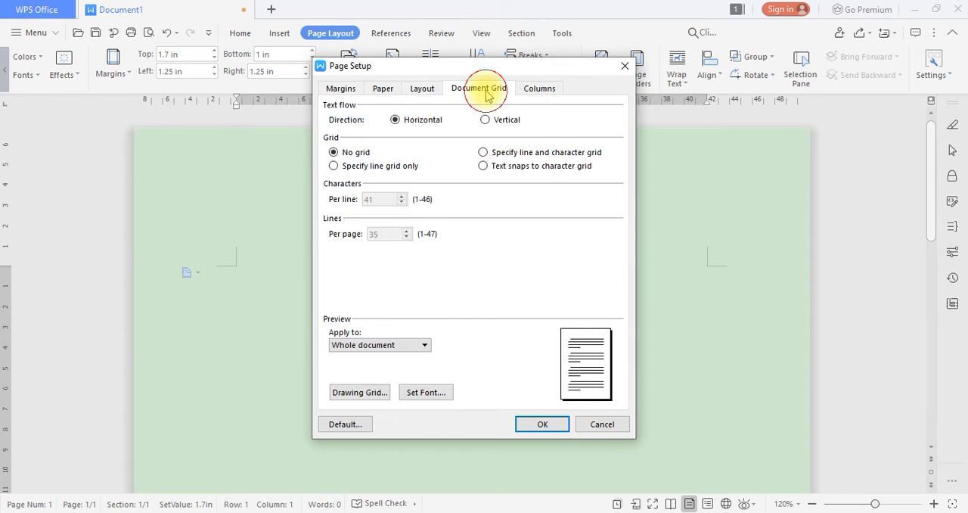
{"action": "left_click", "coordinate": [539, 87]}
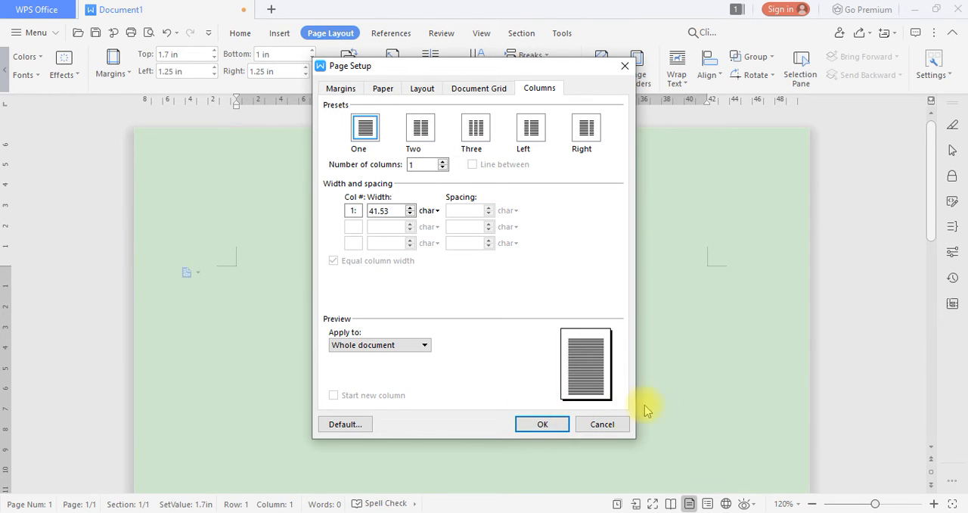
{"action": "left_click", "coordinate": [617, 422]}
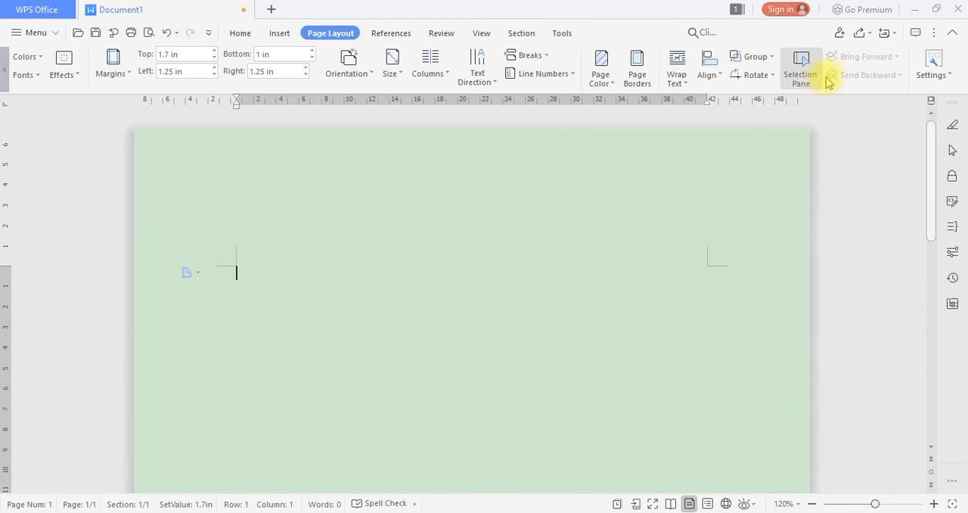
{"action": "scroll", "coordinate": [499, 37], "scroll_direction": "up", "scroll_amount": 1}
{"action": "scroll", "coordinate": [390, 112], "scroll_direction": "down", "scroll_amount": 3}
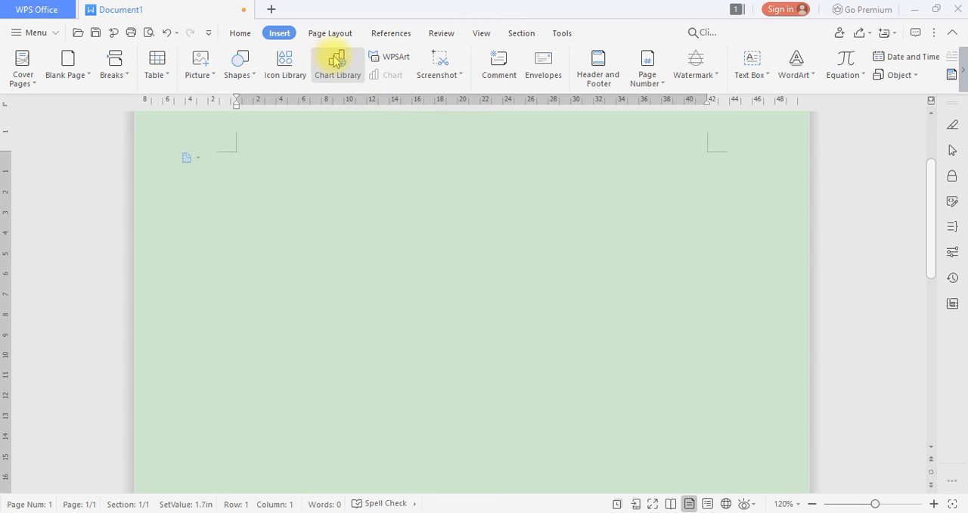
{"action": "scroll", "coordinate": [378, 103], "scroll_direction": "up", "scroll_amount": 3}
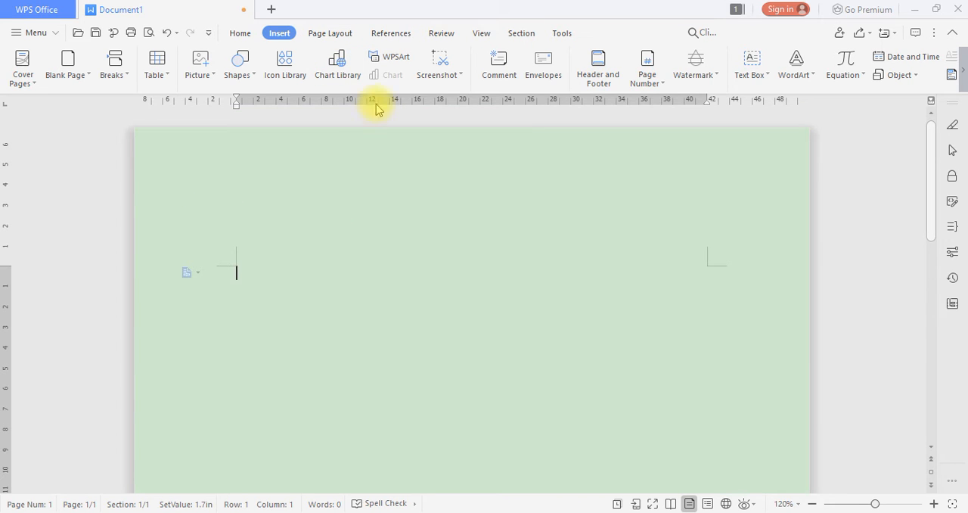
{"action": "left_click", "coordinate": [316, 34]}
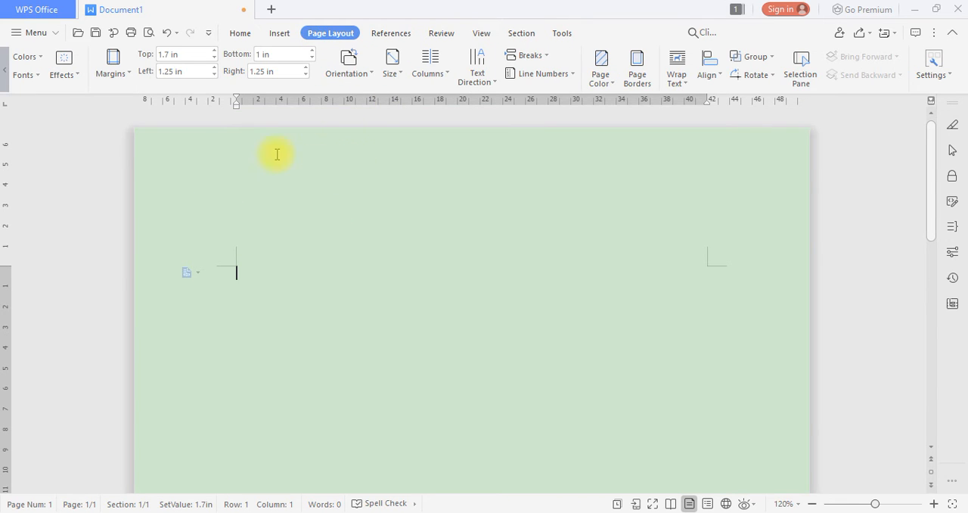
{"action": "left_click", "coordinate": [392, 32]}
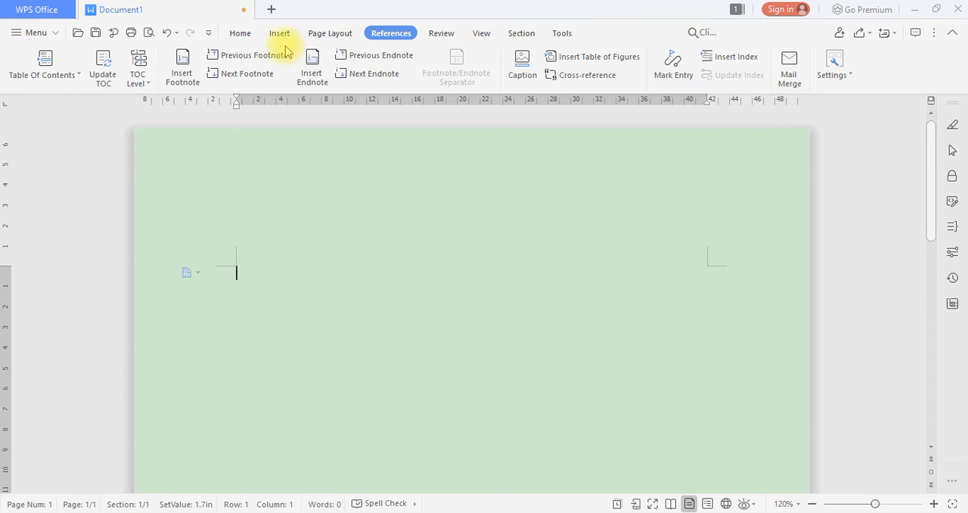
{"action": "left_click", "coordinate": [241, 33]}
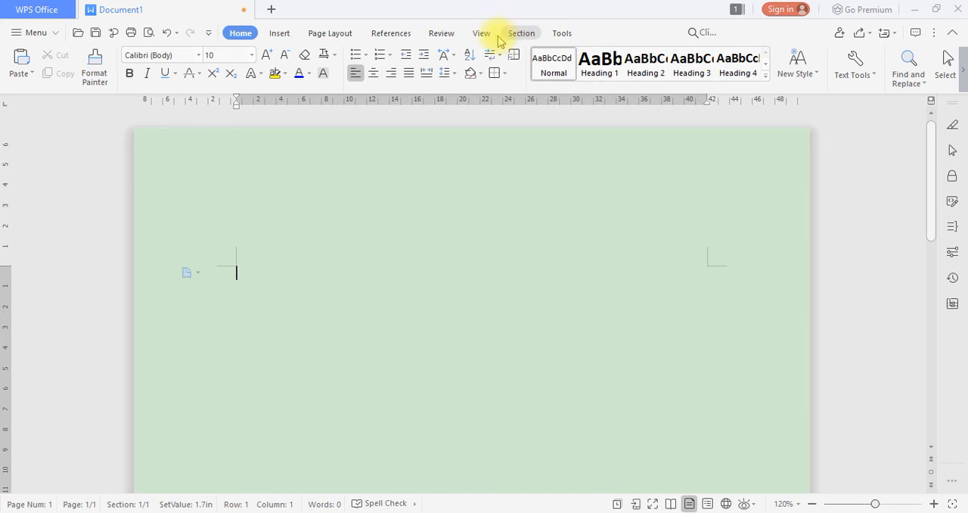
{"action": "left_click", "coordinate": [441, 32]}
{"action": "left_click", "coordinate": [391, 32]}
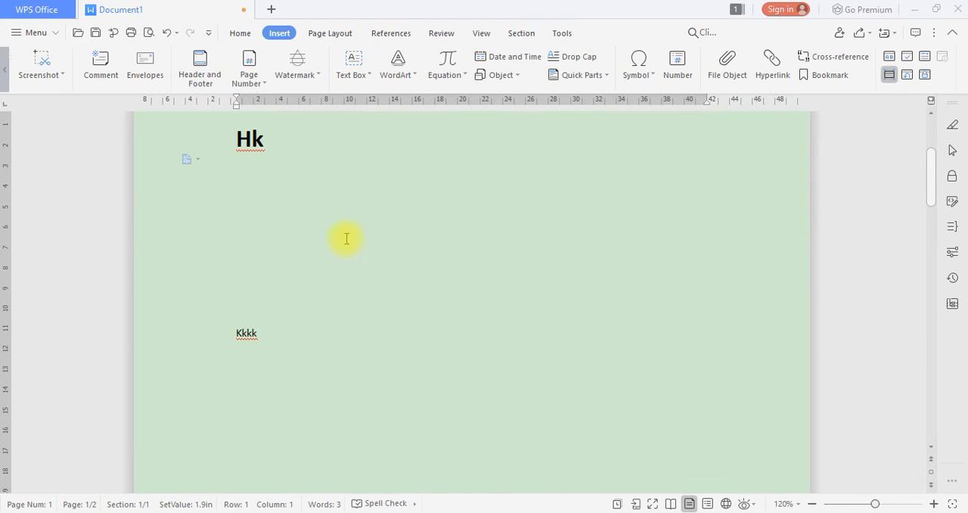
Undo the most recent edits, back to before the Heading 1 style was applied to the "Hk" line
{"action": "scroll", "coordinate": [282, 189], "scroll_direction": "up", "scroll_amount": 3}
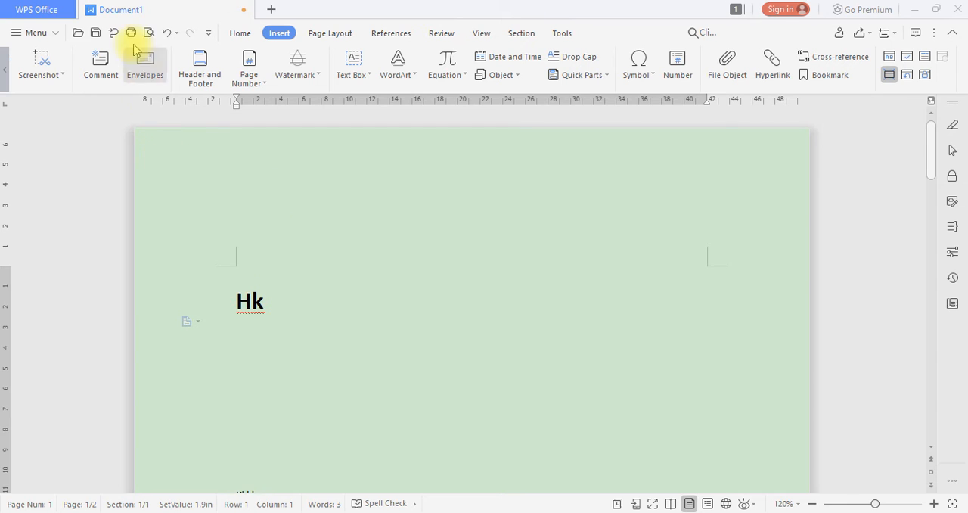
{"action": "left_click", "coordinate": [169, 32]}
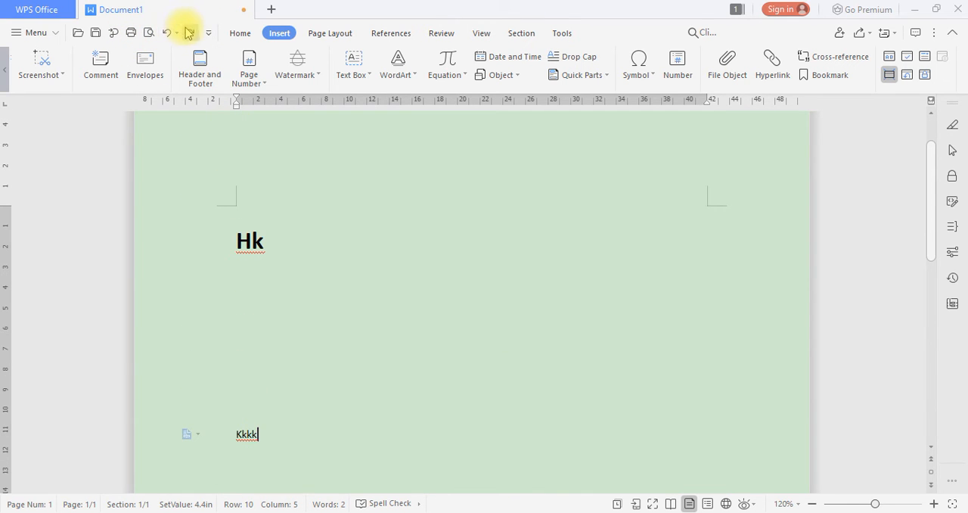
{"action": "left_click", "coordinate": [169, 33]}
{"action": "left_click", "coordinate": [168, 32]}
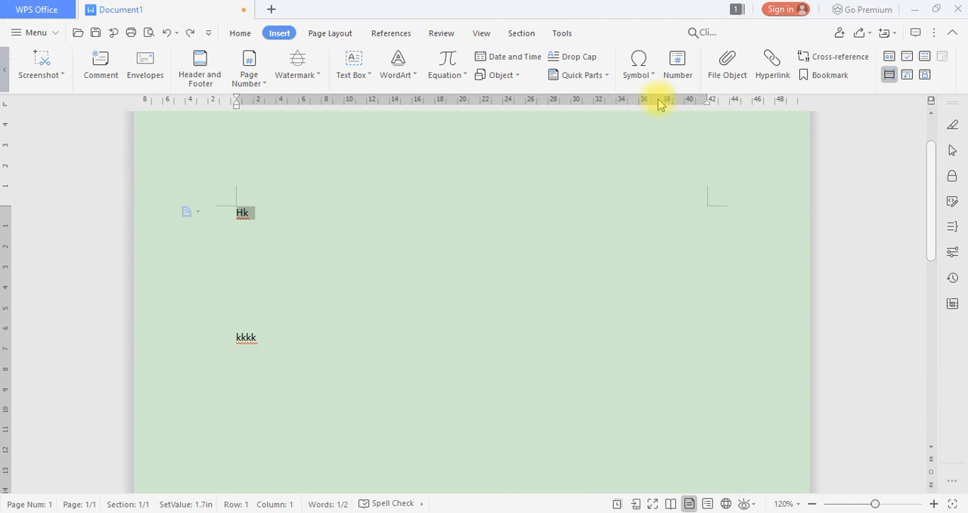
Apply the Heading 1 style to the "Hk" line and place the cursor on an empty line above "kkkk"
{"action": "left_click", "coordinate": [239, 34]}
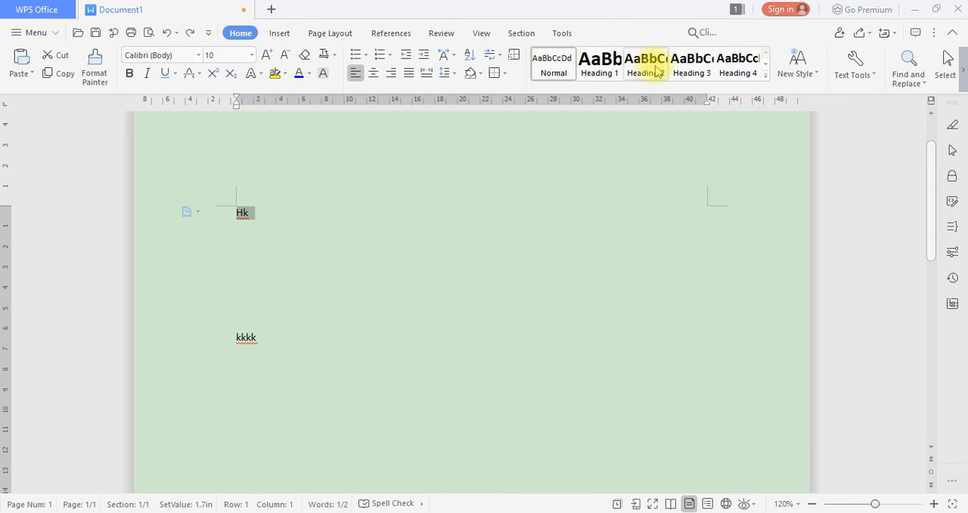
{"action": "left_click", "coordinate": [605, 72]}
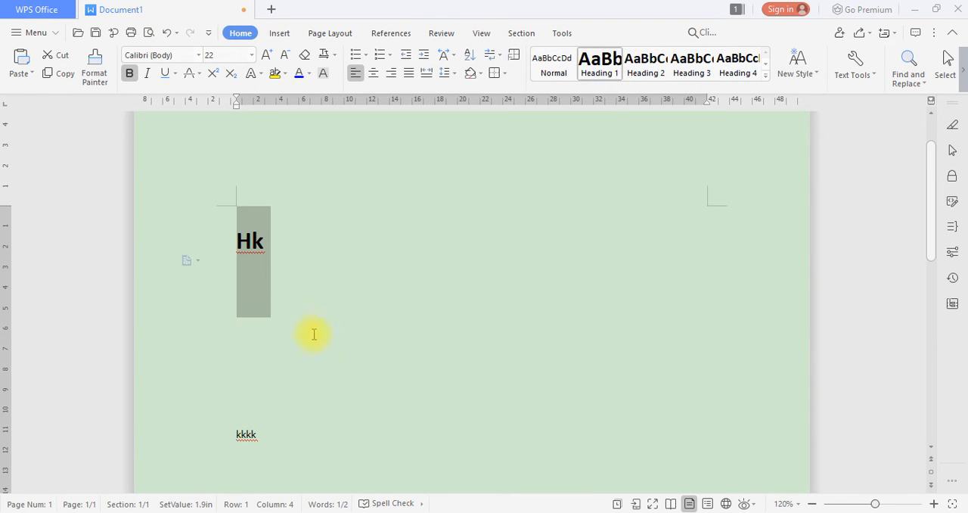
{"action": "scroll", "coordinate": [314, 335], "scroll_direction": "down", "scroll_amount": 3}
{"action": "left_click", "coordinate": [409, 229]}
{"action": "scroll", "coordinate": [436, 245], "scroll_direction": "up", "scroll_amount": 3}
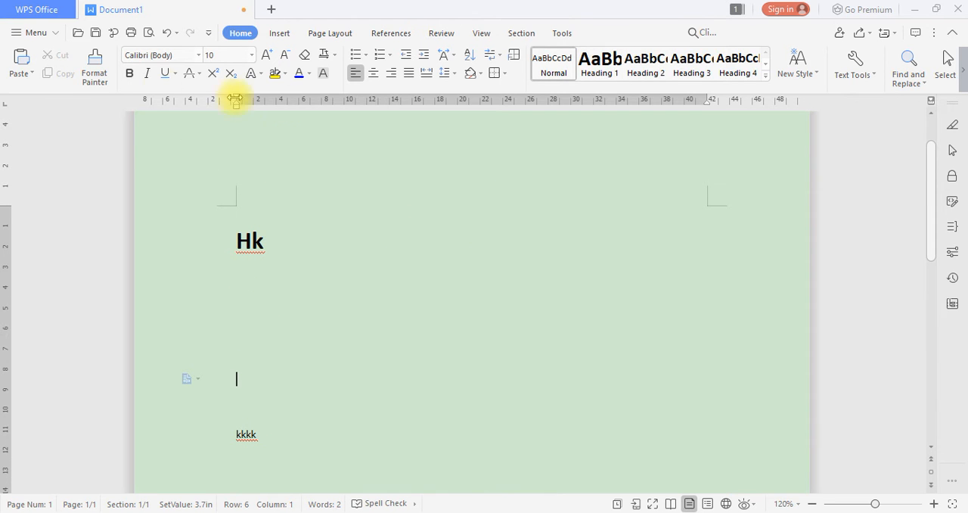
Insert a blank page at the cursor, between the "Hk" heading and the "kkkk" text
{"action": "left_click", "coordinate": [278, 34]}
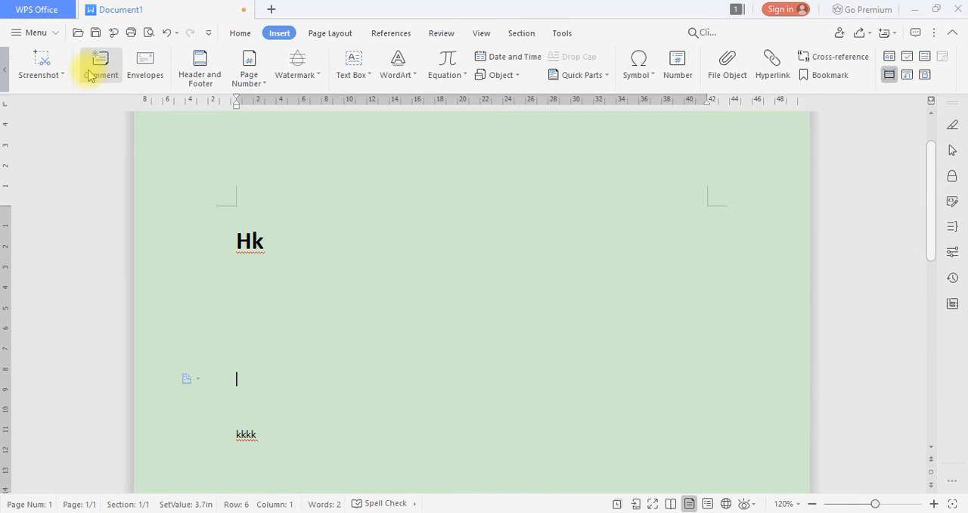
{"action": "scroll", "coordinate": [45, 74], "scroll_direction": "up", "scroll_amount": 6}
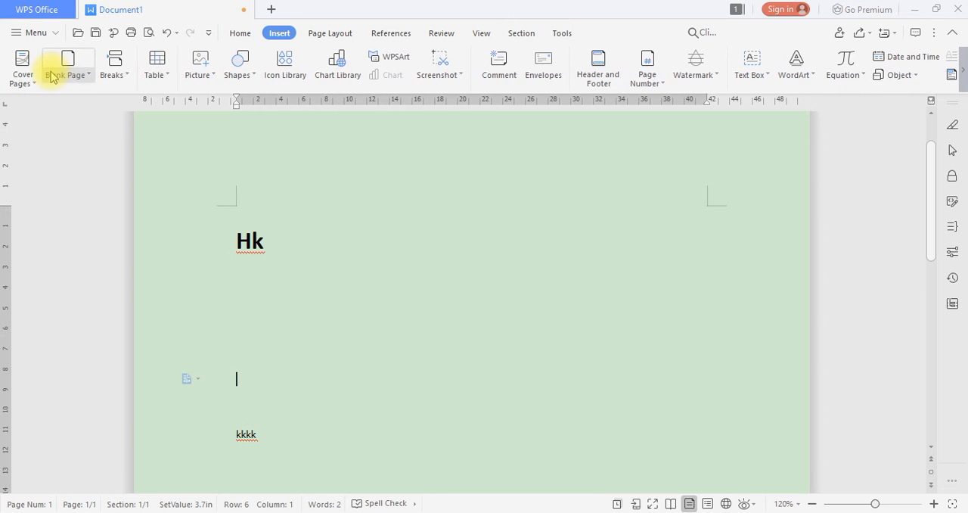
{"action": "left_click", "coordinate": [69, 60]}
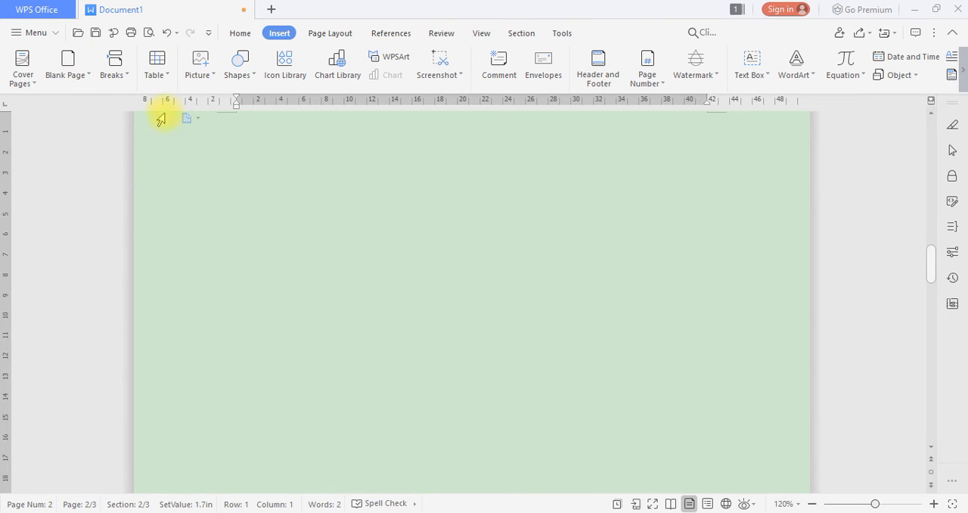
{"action": "scroll", "coordinate": [310, 184], "scroll_direction": "down", "scroll_amount": 1}
{"action": "scroll", "coordinate": [312, 184], "scroll_direction": "up", "scroll_amount": 9}
{"action": "scroll", "coordinate": [265, 382], "scroll_direction": "down", "scroll_amount": 2}
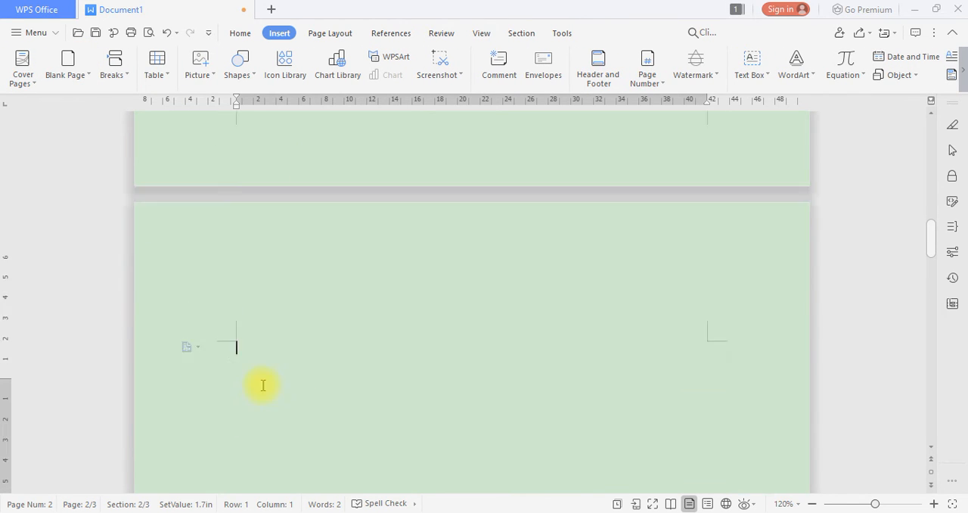
{"action": "scroll", "coordinate": [262, 386], "scroll_direction": "down", "scroll_amount": 1}
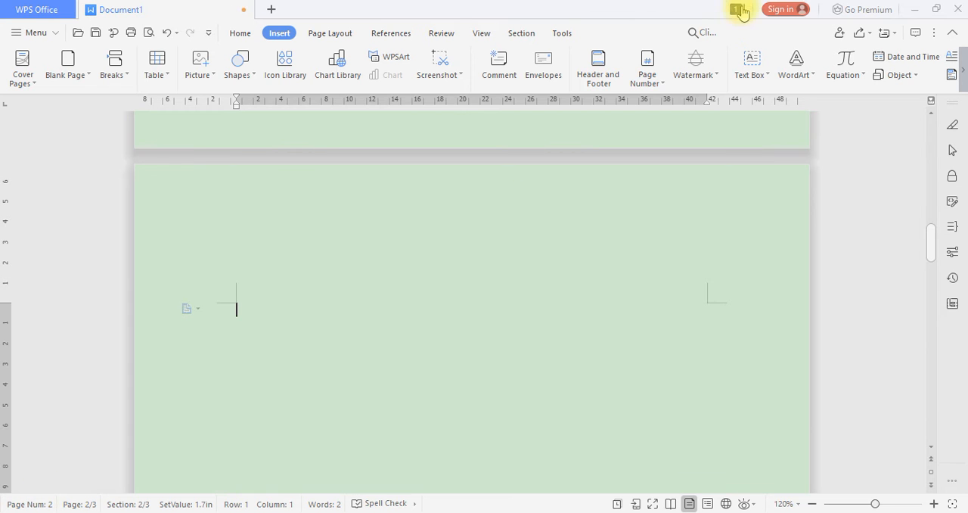
{"action": "scroll", "coordinate": [840, 67], "scroll_direction": "down", "scroll_amount": 5}
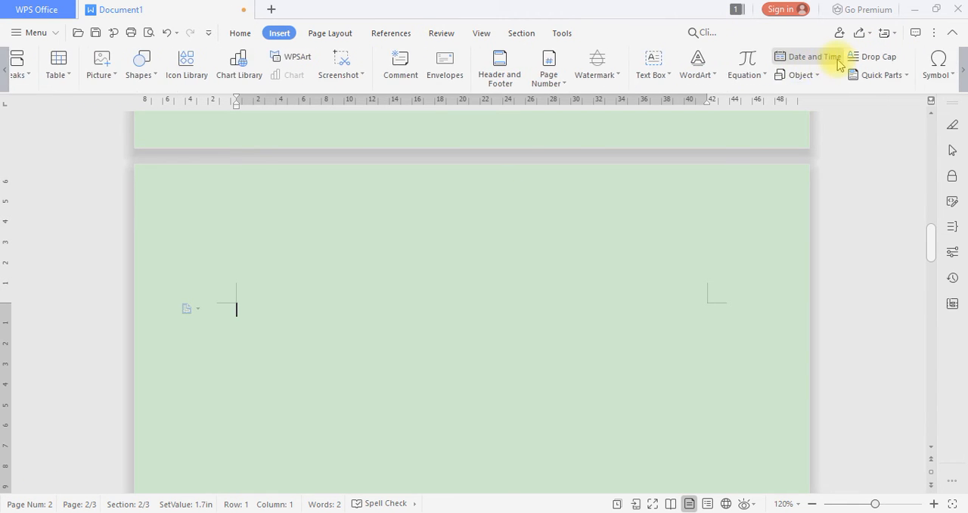
Insert a hyperlinked cross-reference to the head text of the "Hk" heading at the start of page 2
{"action": "scroll", "coordinate": [796, 261], "scroll_direction": "up", "scroll_amount": 20}
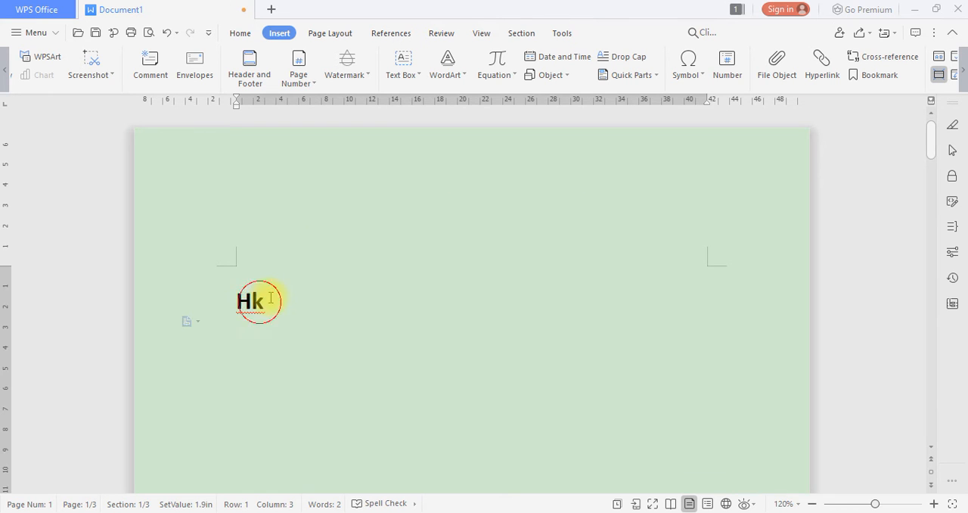
{"action": "left_click_drag", "start_coordinate": [260, 301], "coordinate": [210, 303]}
{"action": "scroll", "coordinate": [336, 284], "scroll_direction": "down", "scroll_amount": 5}
{"action": "scroll", "coordinate": [337, 285], "scroll_direction": "down", "scroll_amount": 10}
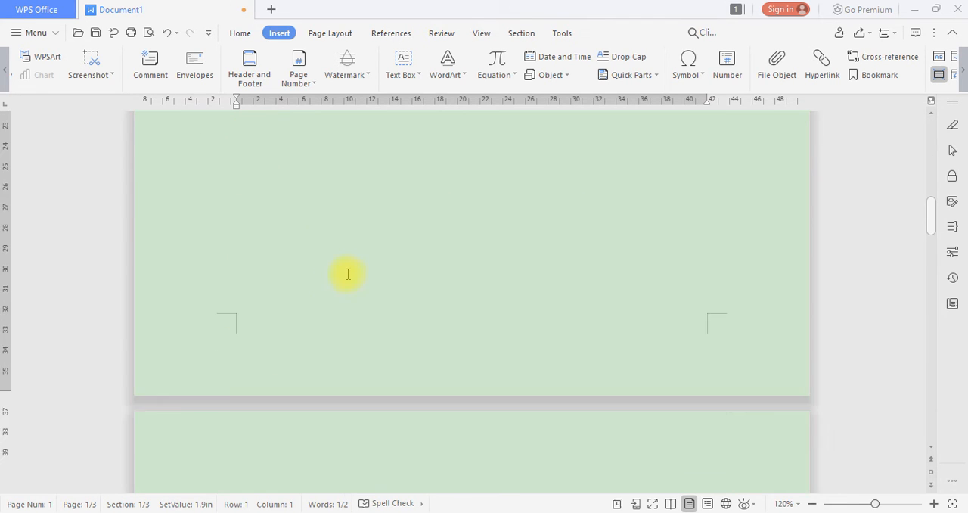
{"action": "left_click", "coordinate": [344, 276]}
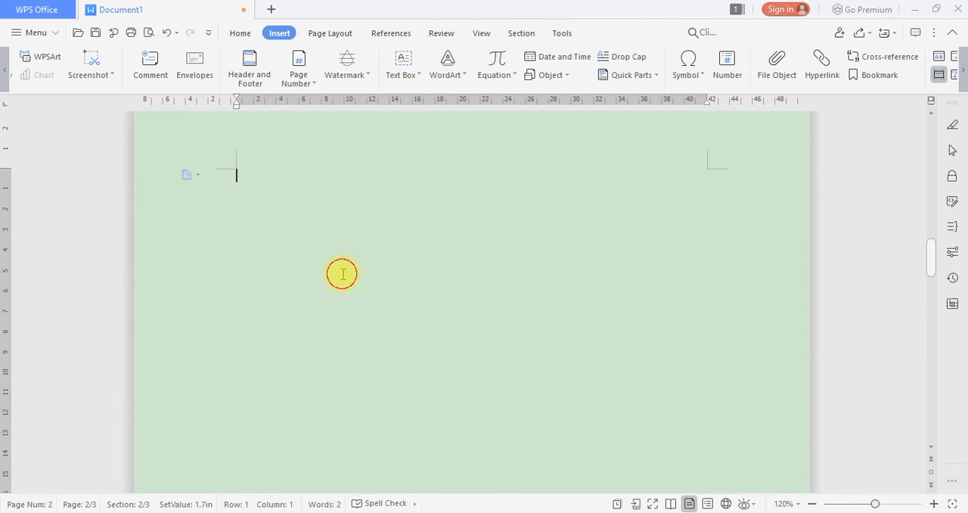
{"action": "left_click", "coordinate": [857, 56]}
{"action": "left_click", "coordinate": [403, 165]}
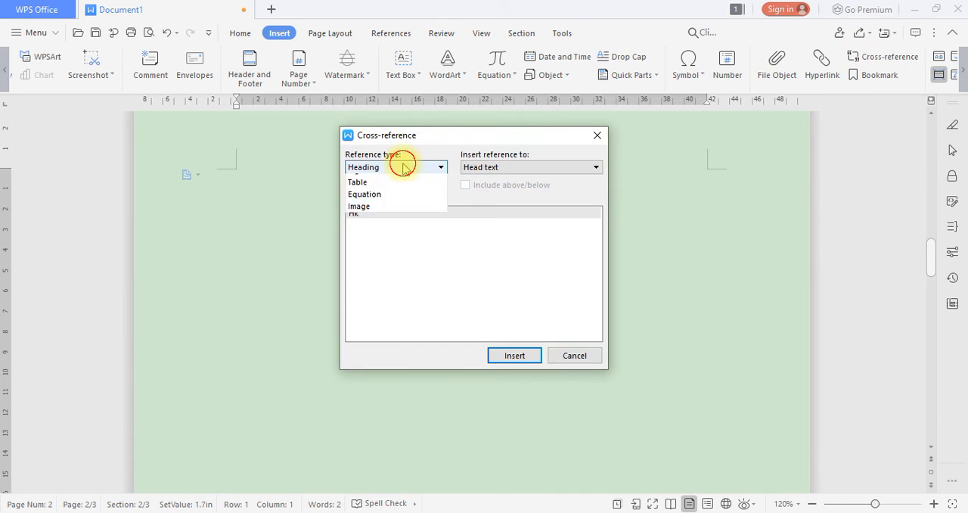
{"action": "left_click", "coordinate": [402, 162]}
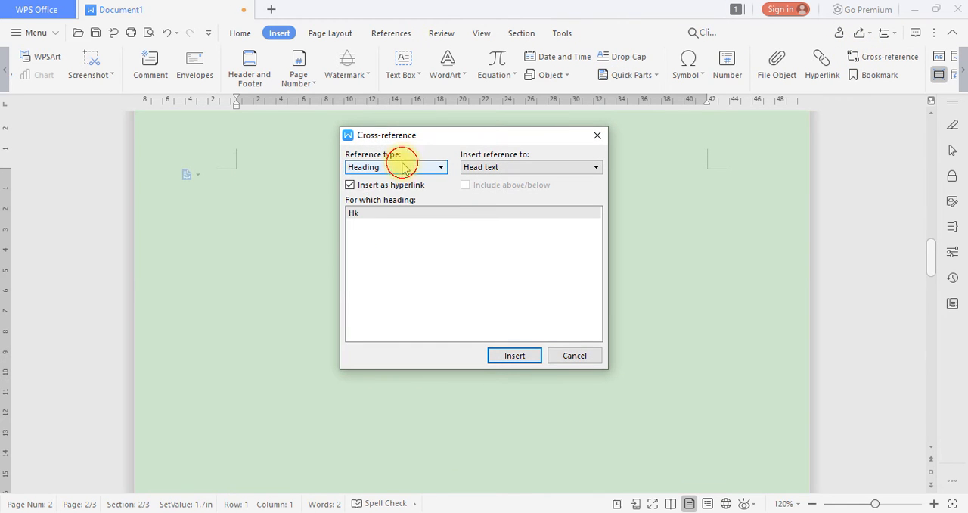
{"action": "left_click", "coordinate": [513, 353]}
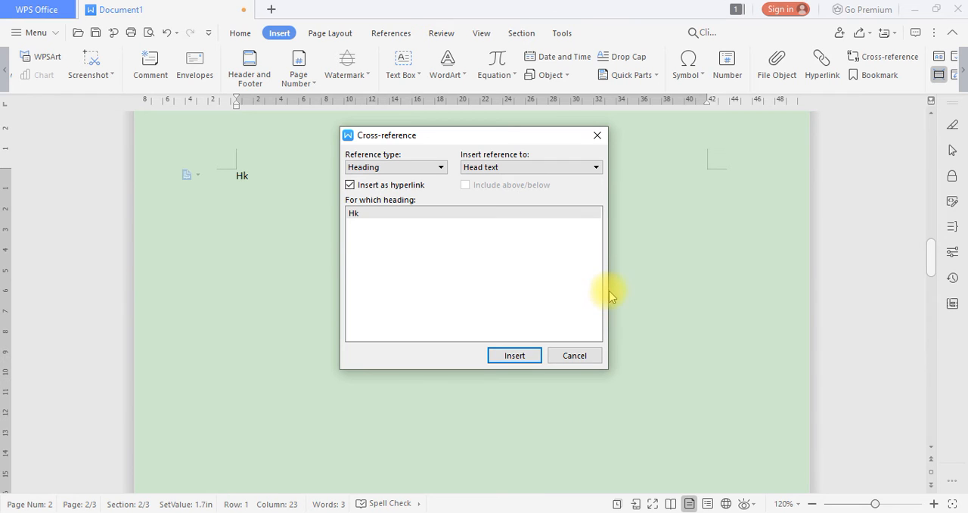
{"action": "left_click", "coordinate": [585, 358]}
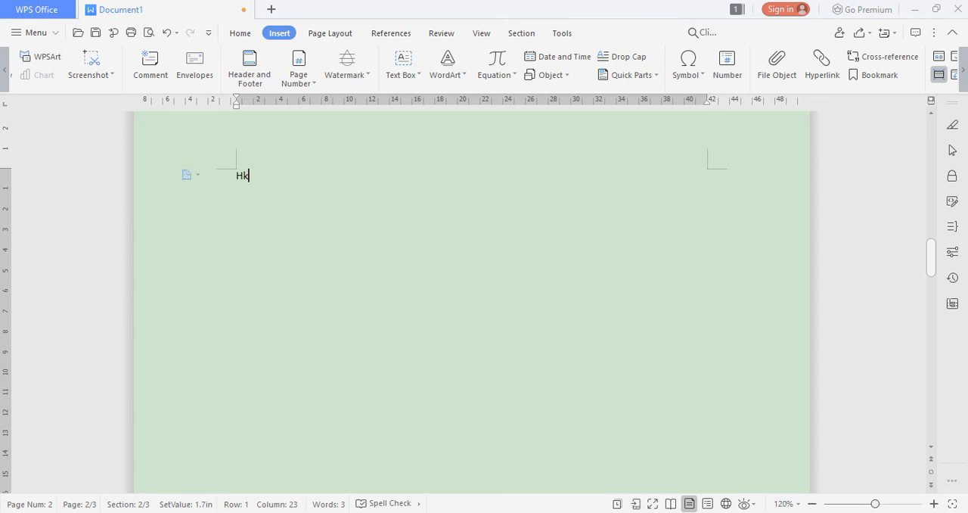
Follow the "Hk" cross-reference link on page 2 to its heading with the on-screen keyboard, and close the keyboard
{"action": "left_click", "coordinate": [189, 495]}
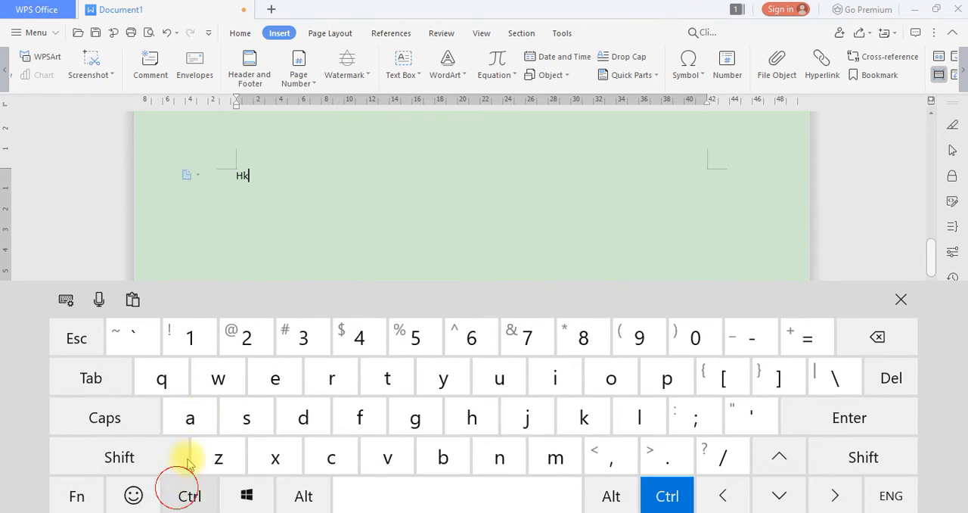
{"action": "left_click", "coordinate": [244, 176], "text": "ctrl"}
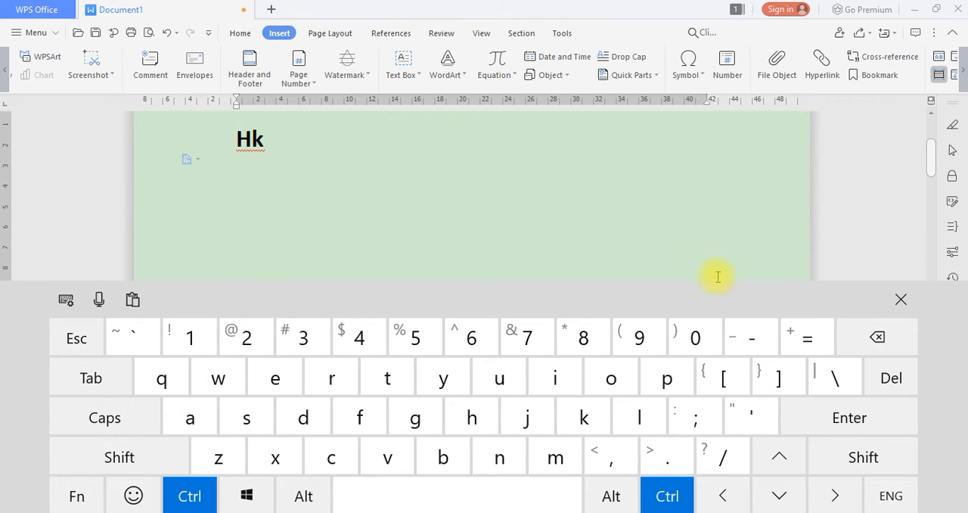
{"action": "left_click", "coordinate": [900, 298]}
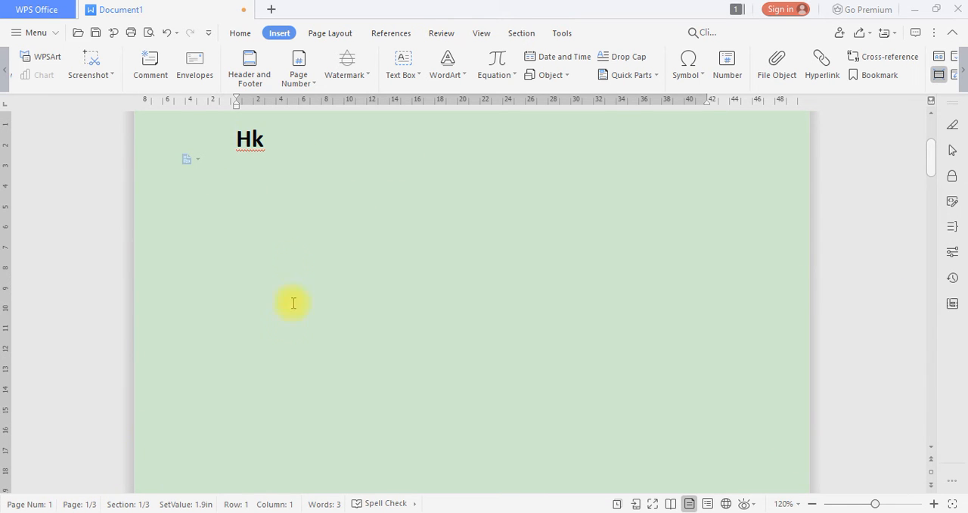
{"action": "scroll", "coordinate": [315, 253], "scroll_direction": "up", "scroll_amount": 2}
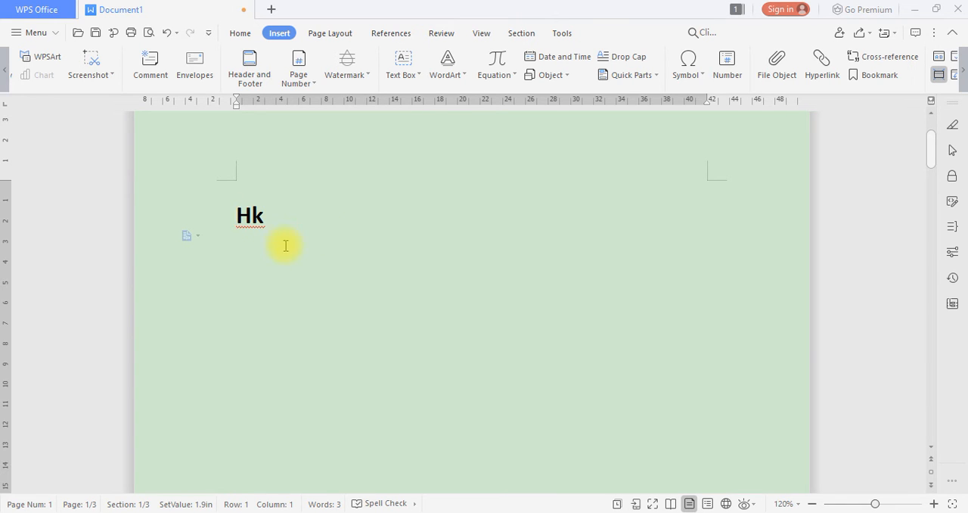
{"action": "scroll", "coordinate": [290, 212], "scroll_direction": "up", "scroll_amount": 2}
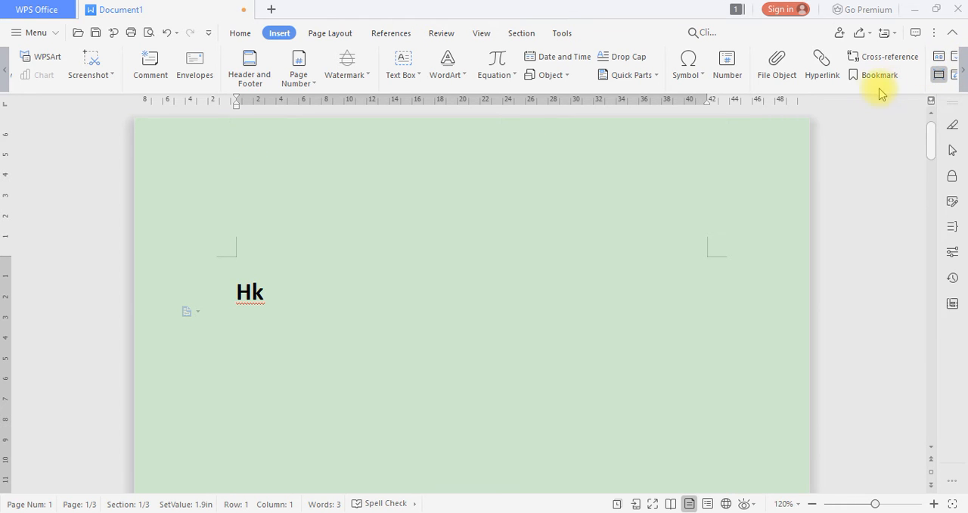
{"action": "scroll", "coordinate": [867, 77], "scroll_direction": "down", "scroll_amount": 1}
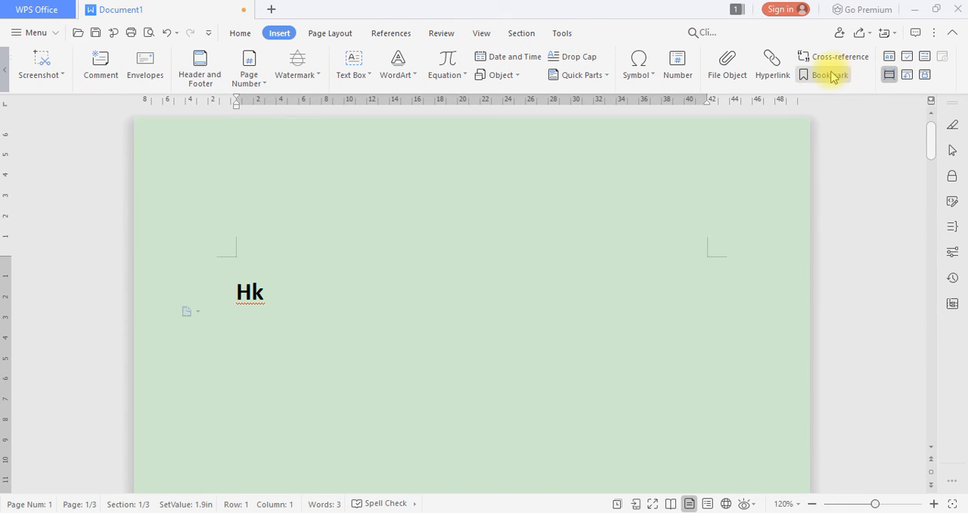
Insert the single-level table of contents above the "Hk" heading on page 1
{"action": "left_click", "coordinate": [334, 34]}
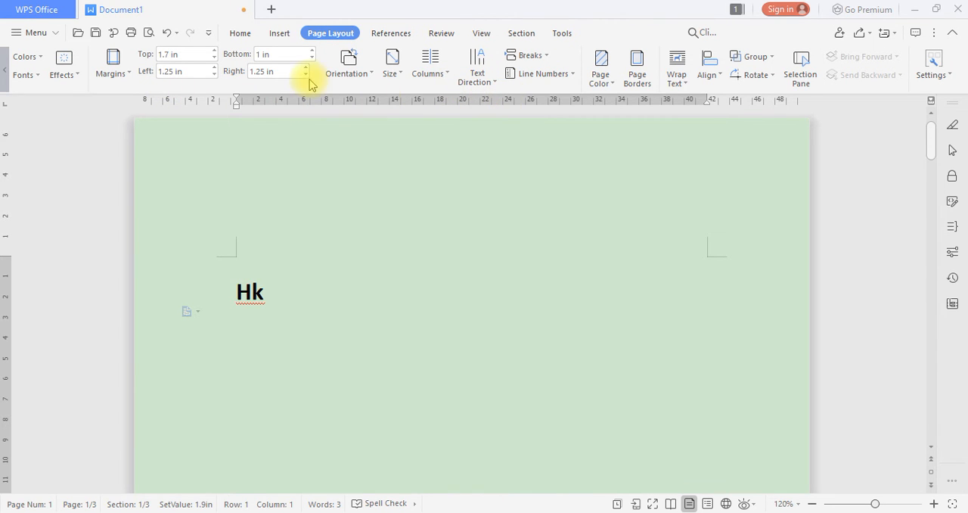
{"action": "left_click", "coordinate": [386, 36]}
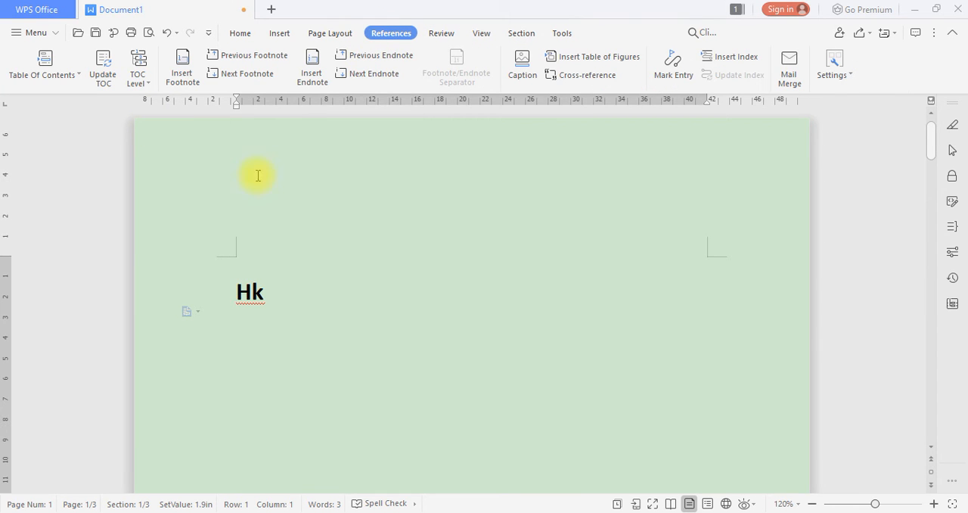
{"action": "left_click", "coordinate": [61, 65]}
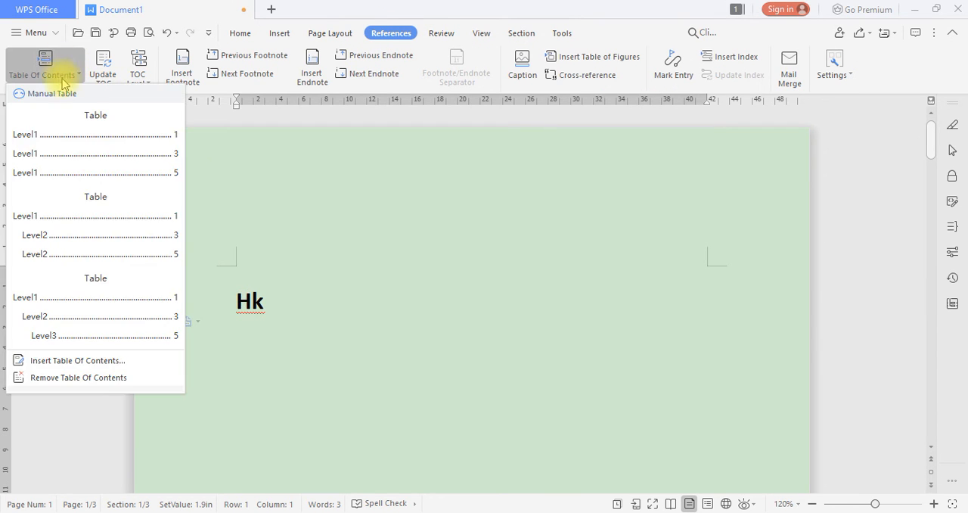
{"action": "left_click", "coordinate": [82, 154]}
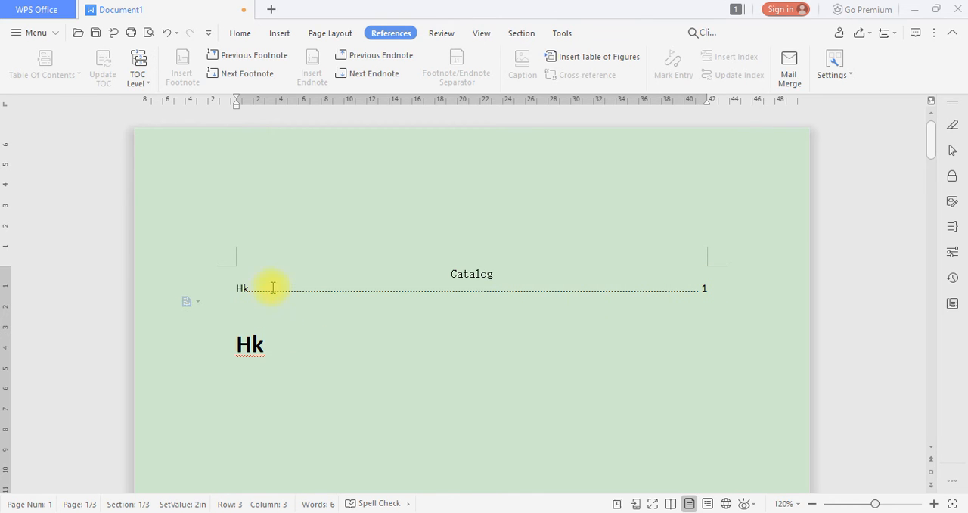
Undo the table of contents insertion on page 1, and try to update the table of contents in its absence
{"action": "scroll", "coordinate": [279, 275], "scroll_direction": "down", "scroll_amount": 10}
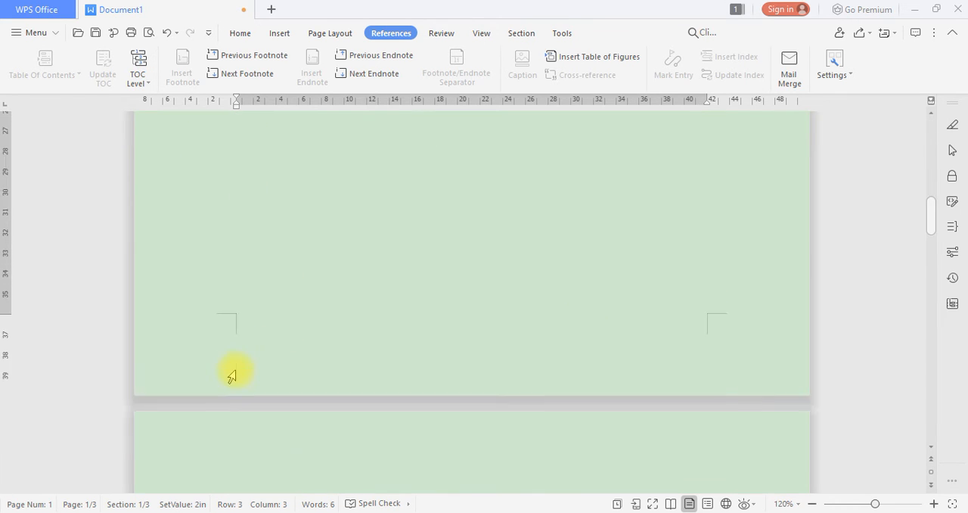
{"action": "scroll", "coordinate": [270, 272], "scroll_direction": "up", "scroll_amount": 10}
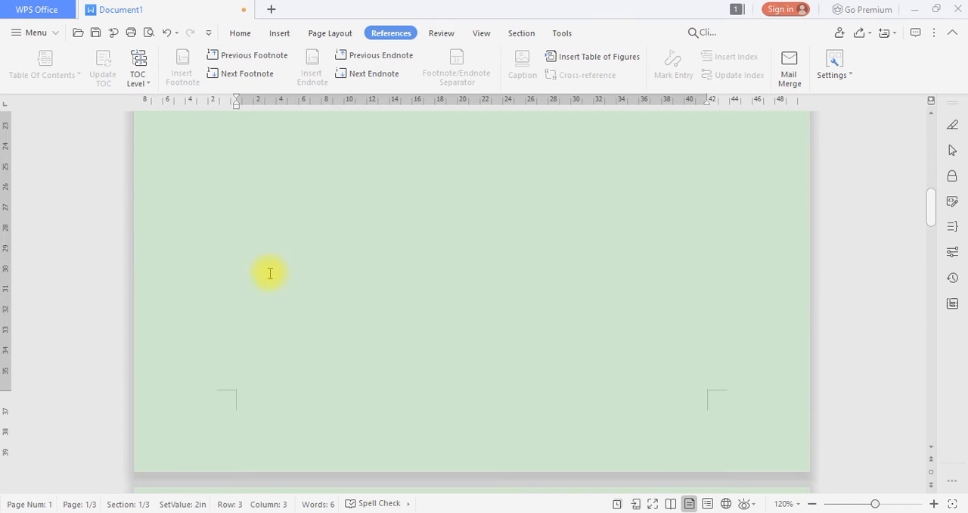
{"action": "scroll", "coordinate": [324, 332], "scroll_direction": "up", "scroll_amount": 5}
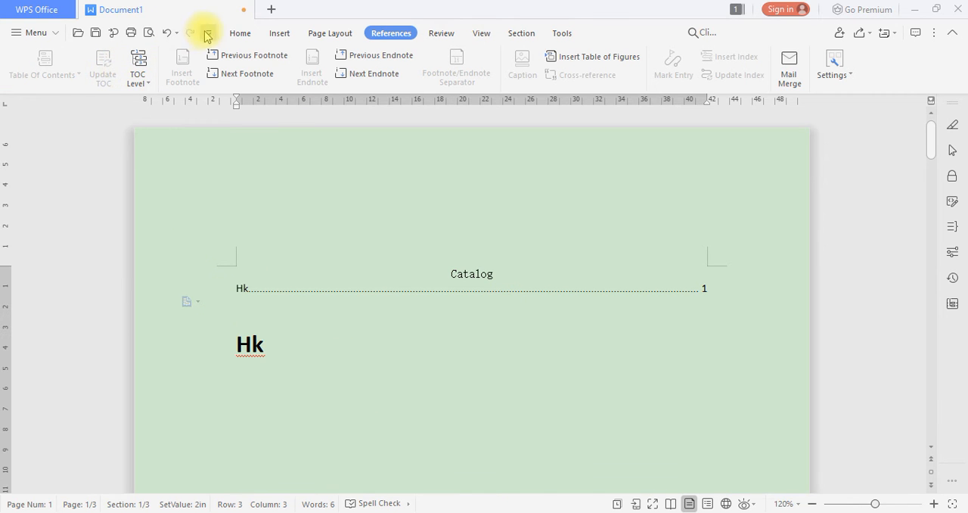
{"action": "left_click", "coordinate": [167, 32]}
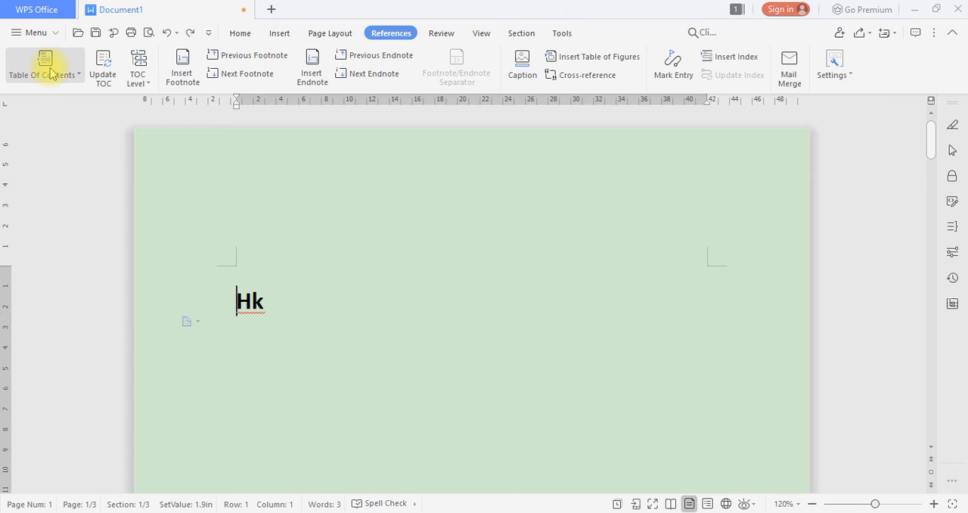
{"action": "left_click", "coordinate": [106, 78]}
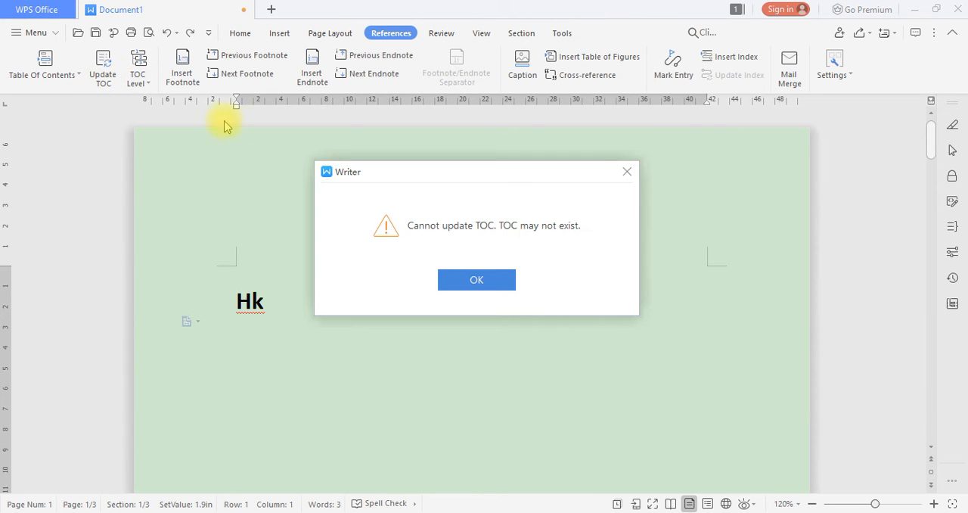
{"action": "left_click", "coordinate": [626, 172]}
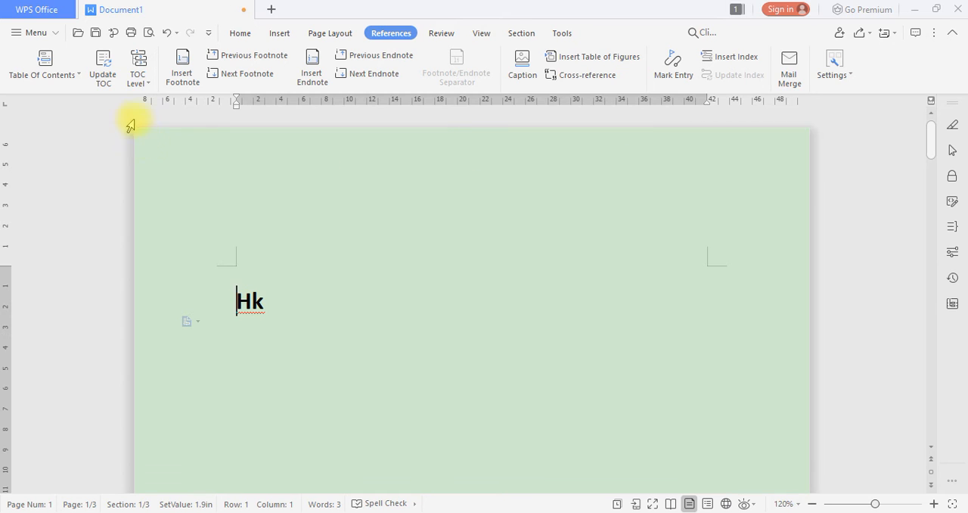
Insert the single-level table of contents above the "Hk" heading again
{"action": "left_click", "coordinate": [53, 75]}
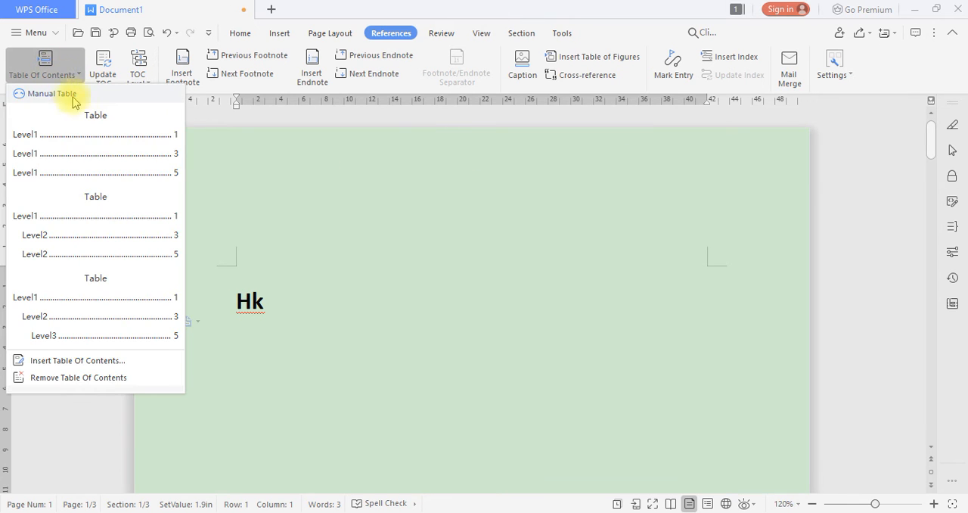
{"action": "left_click", "coordinate": [60, 146]}
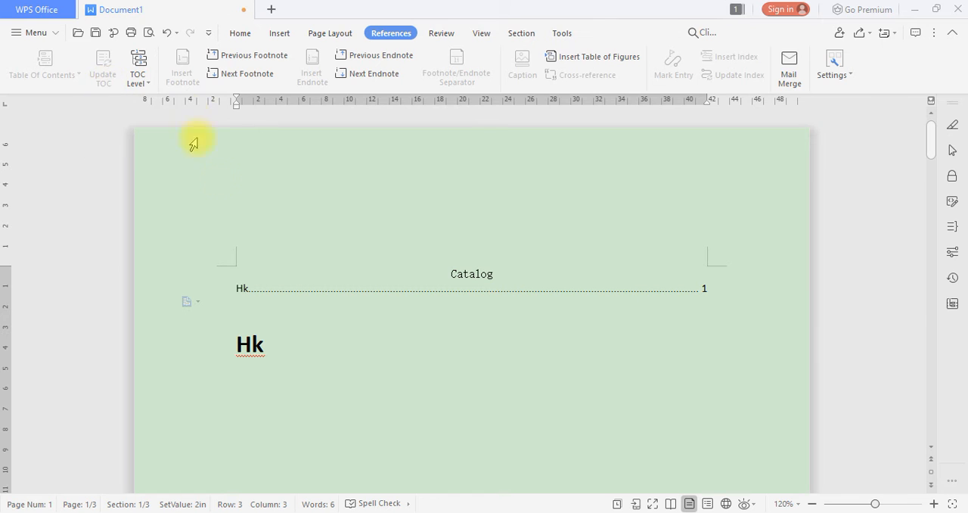
{"action": "left_click", "coordinate": [139, 75]}
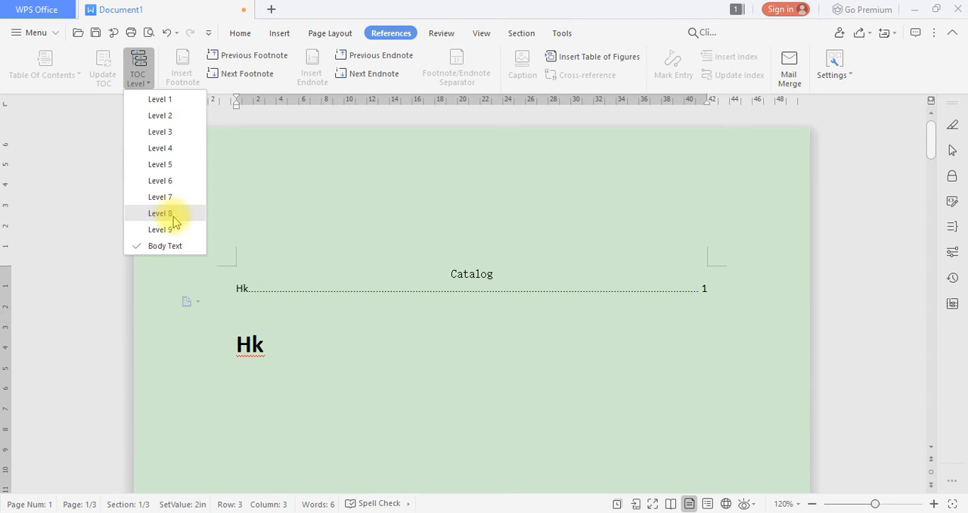
{"action": "left_click", "coordinate": [72, 118]}
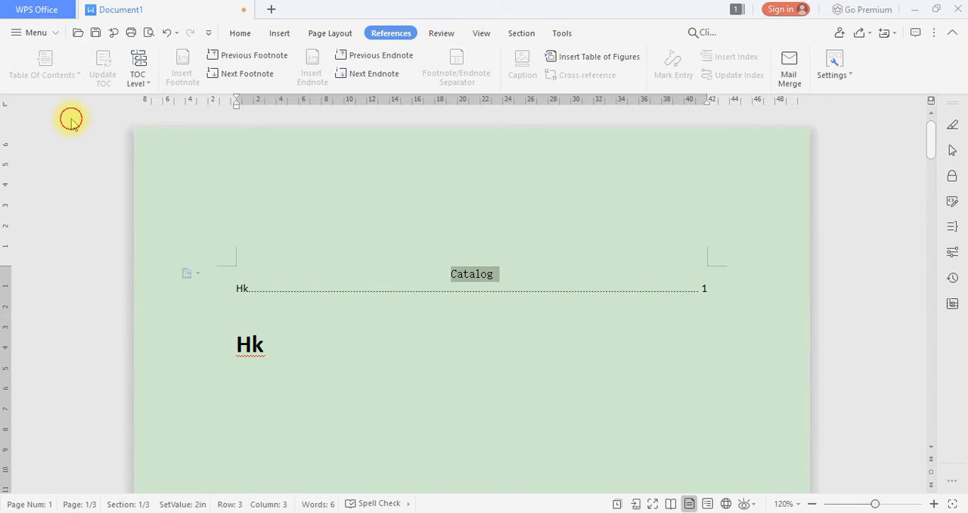
{"action": "left_click", "coordinate": [297, 354]}
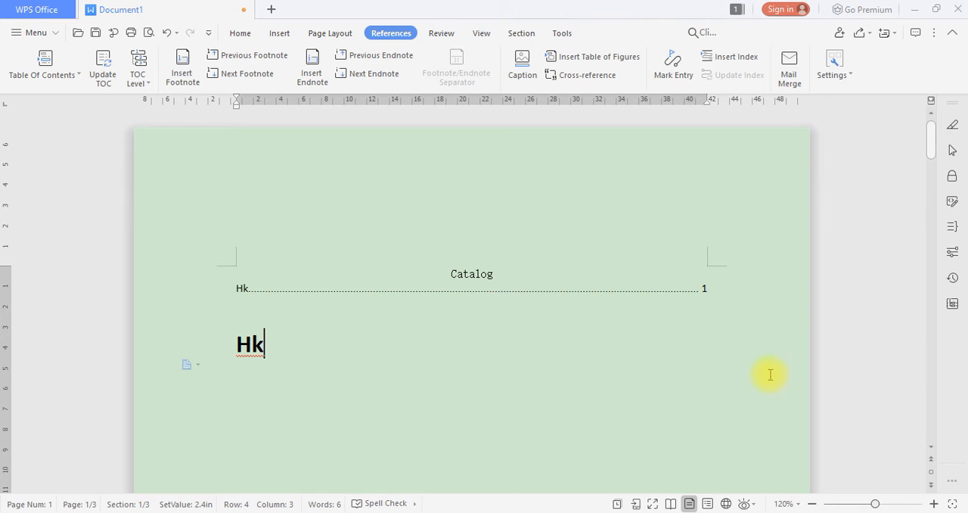
{"action": "scroll", "coordinate": [446, 378], "scroll_direction": "down", "scroll_amount": 1}
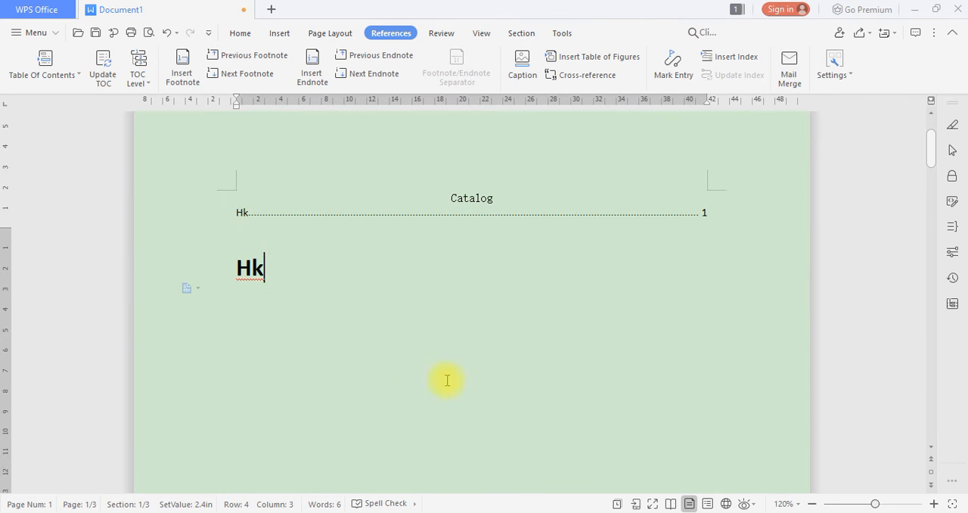
{"action": "left_click", "coordinate": [292, 318]}
{"action": "left_click_drag", "start_coordinate": [260, 328], "coordinate": [270, 335]}
{"action": "left_click", "coordinate": [270, 335]}
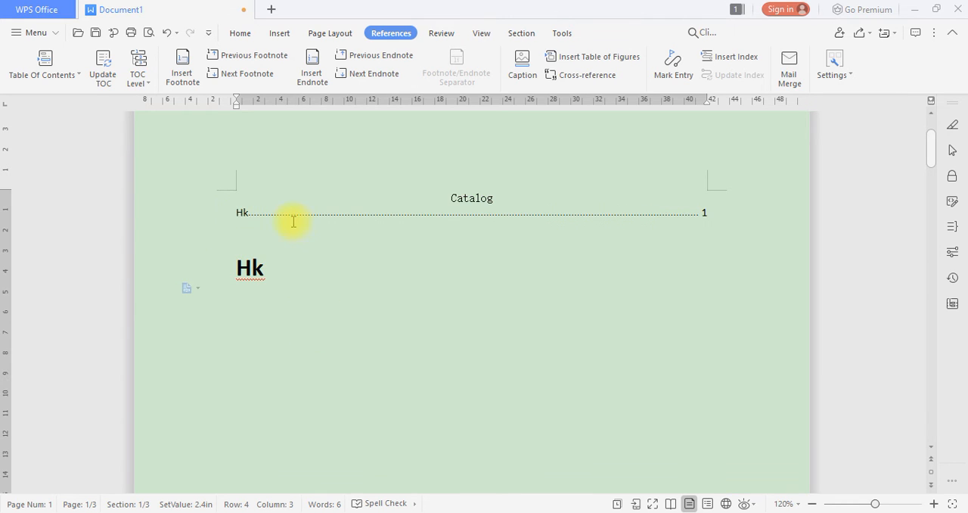
{"action": "left_click", "coordinate": [396, 217]}
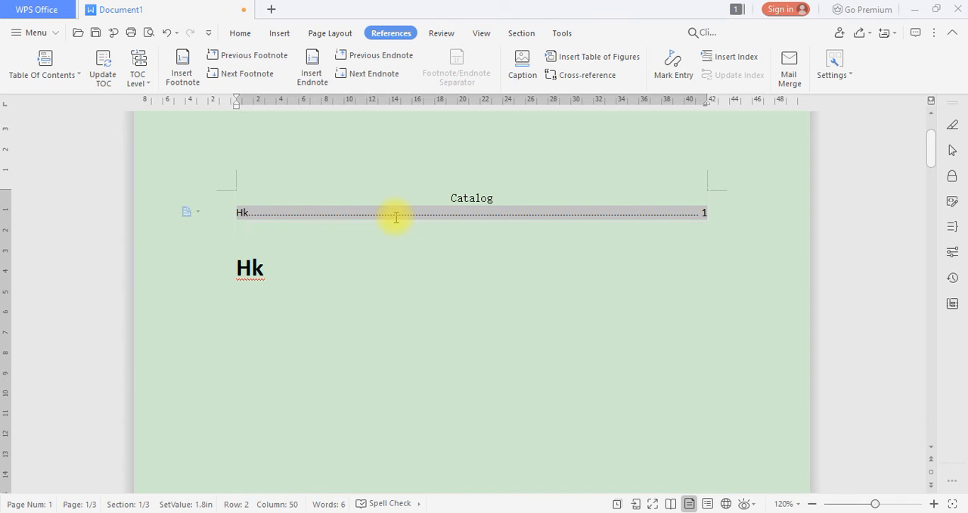
{"action": "left_click", "coordinate": [355, 229]}
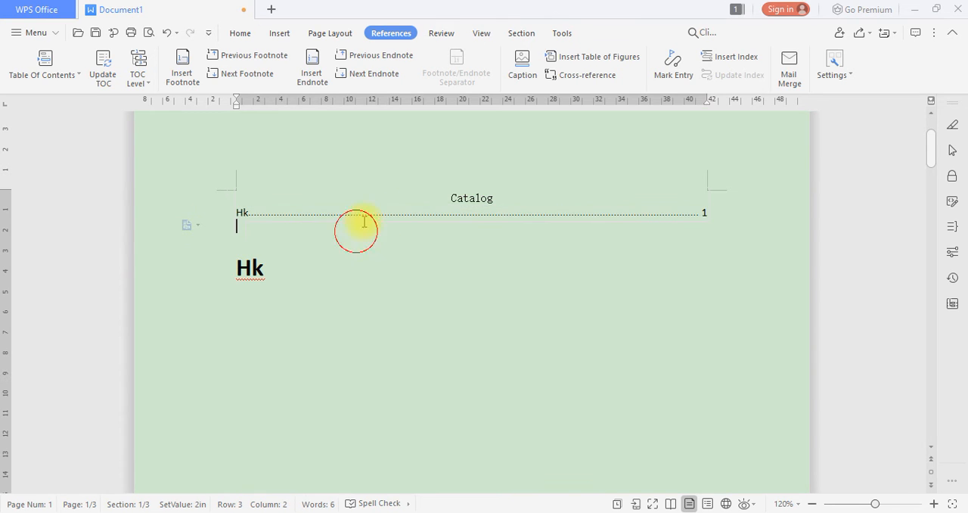
View the update options for the table of contents from its "Hk" entry, and cancel without updating
{"action": "left_click", "coordinate": [369, 213]}
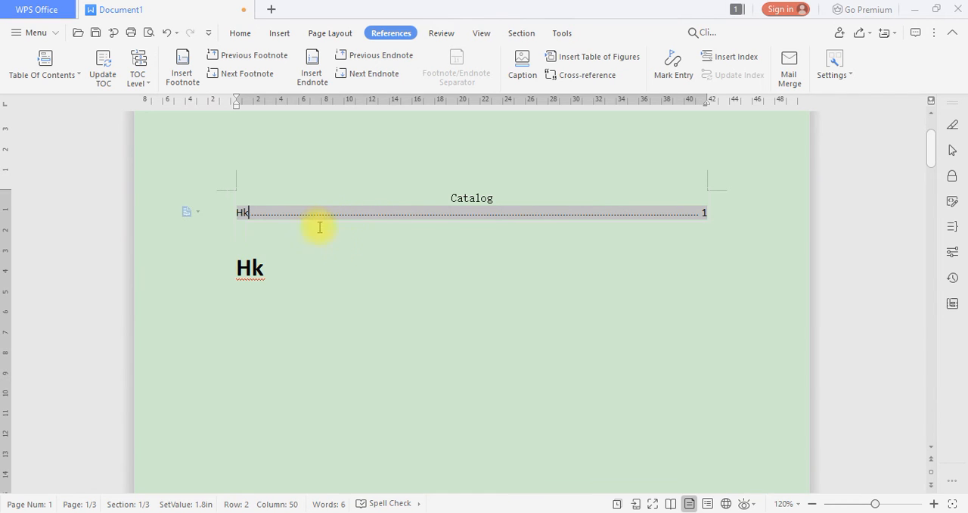
{"action": "left_click", "coordinate": [102, 79]}
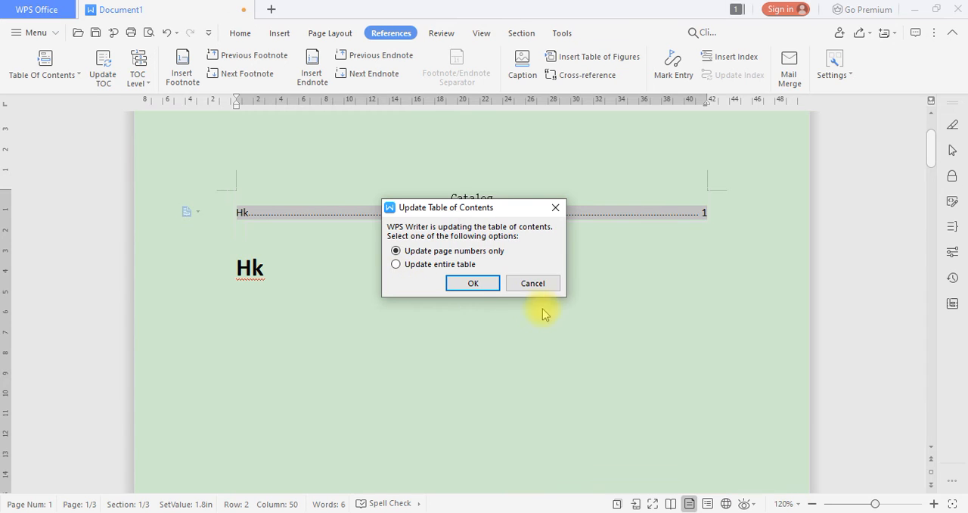
{"action": "left_click", "coordinate": [534, 286]}
Insert a blank page between the table of contents and the "Hk" heading
{"action": "left_click", "coordinate": [237, 259]}
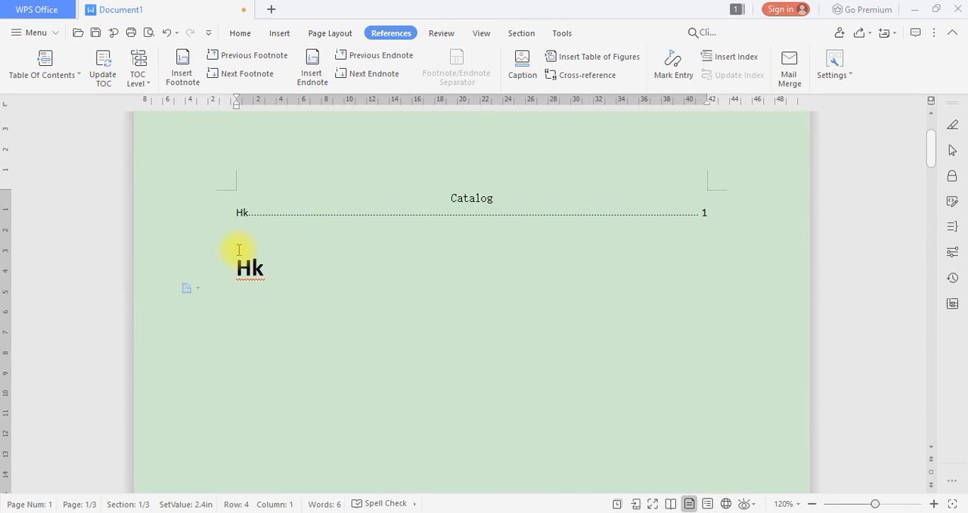
{"action": "left_click", "coordinate": [279, 33]}
{"action": "scroll", "coordinate": [43, 67], "scroll_direction": "up", "scroll_amount": 5}
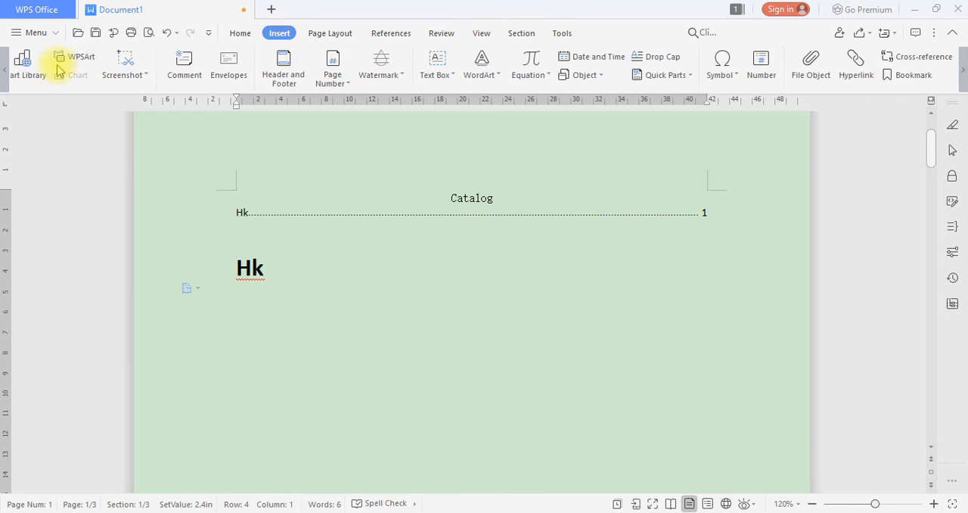
{"action": "scroll", "coordinate": [40, 69], "scroll_direction": "up", "scroll_amount": 2}
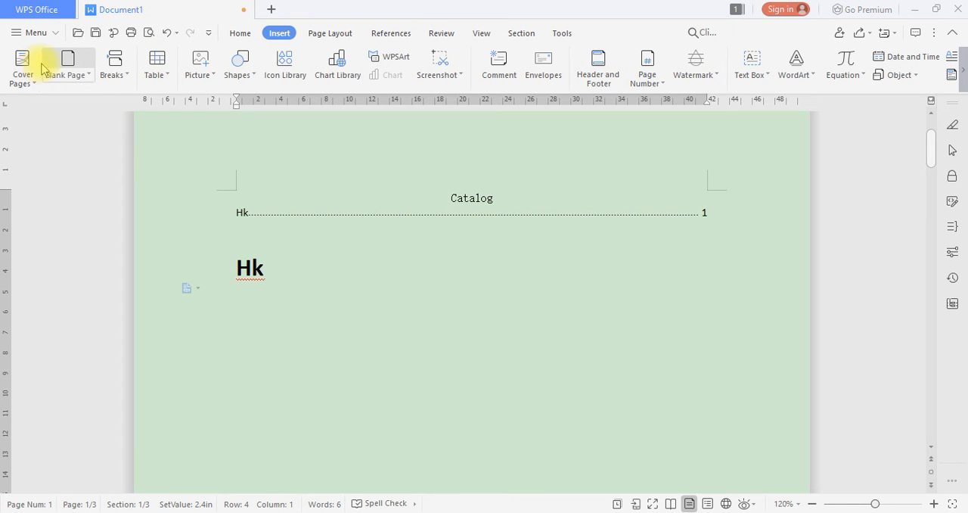
{"action": "left_click", "coordinate": [67, 63]}
Update the entire table of contents on page 1 and check the page number of its "Hk" entry
{"action": "scroll", "coordinate": [324, 292], "scroll_direction": "up", "scroll_amount": 10}
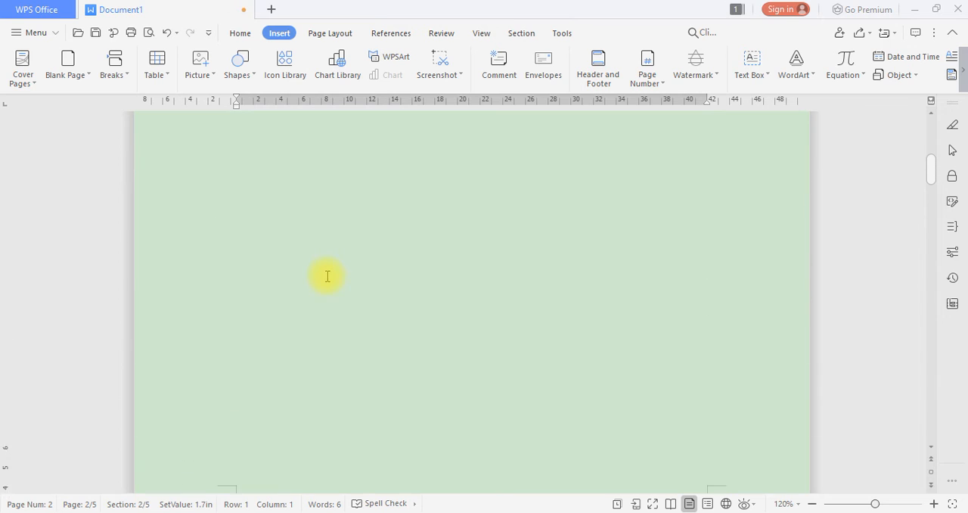
{"action": "scroll", "coordinate": [323, 292], "scroll_direction": "up", "scroll_amount": 2}
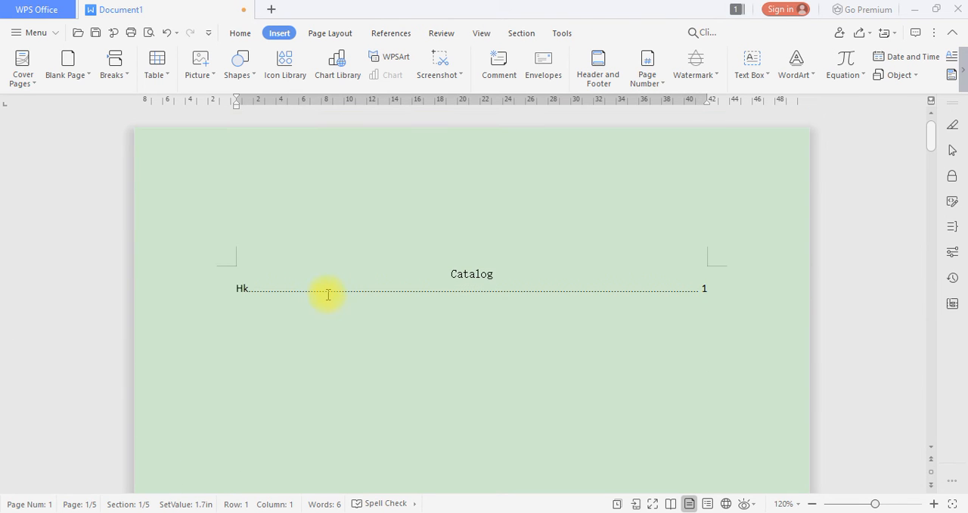
{"action": "left_click", "coordinate": [331, 33]}
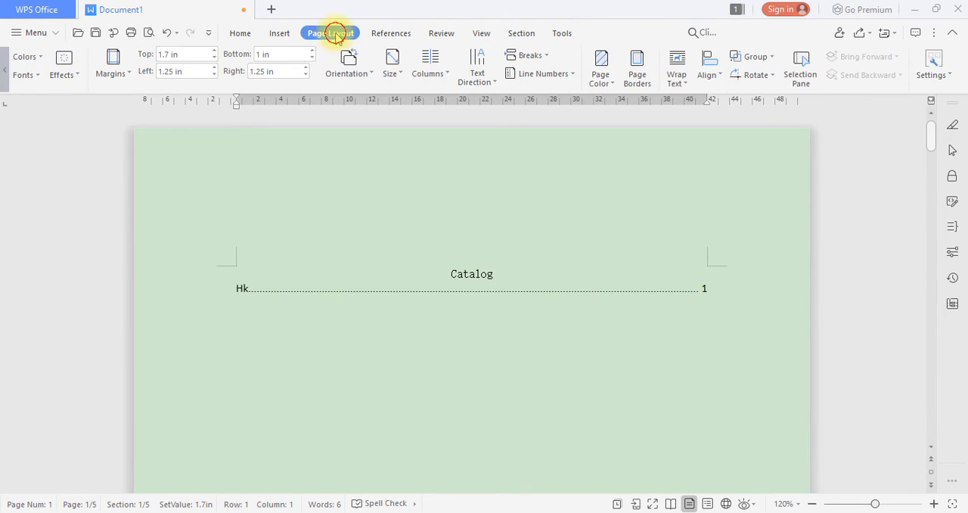
{"action": "left_click", "coordinate": [386, 33]}
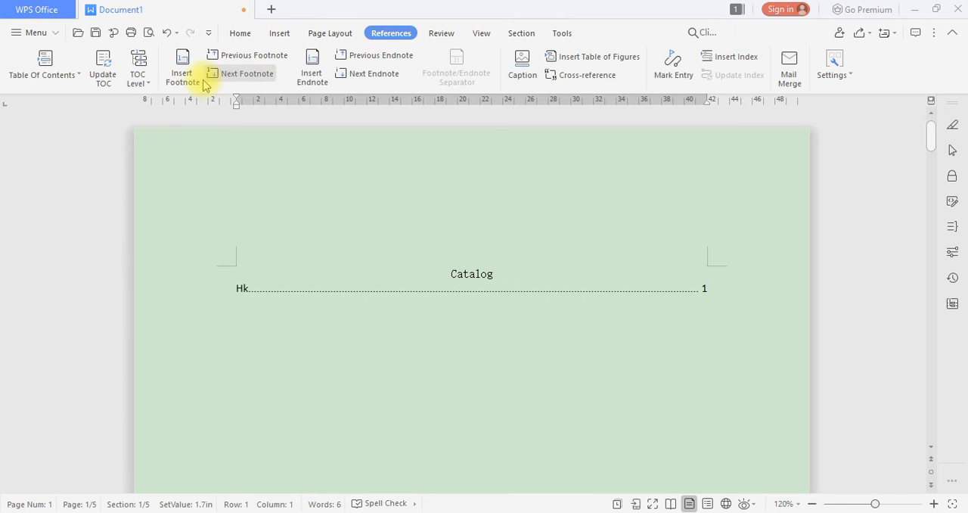
{"action": "left_click", "coordinate": [104, 80]}
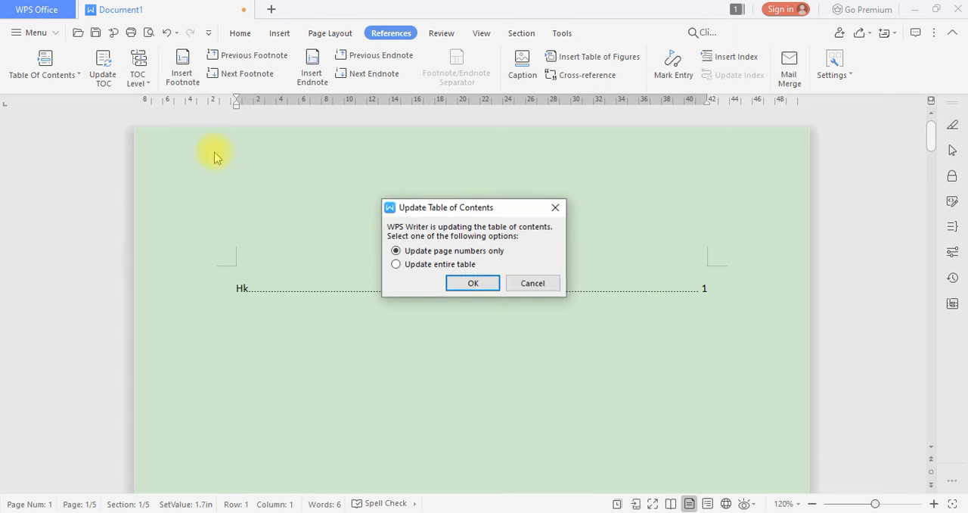
{"action": "left_click", "coordinate": [445, 263]}
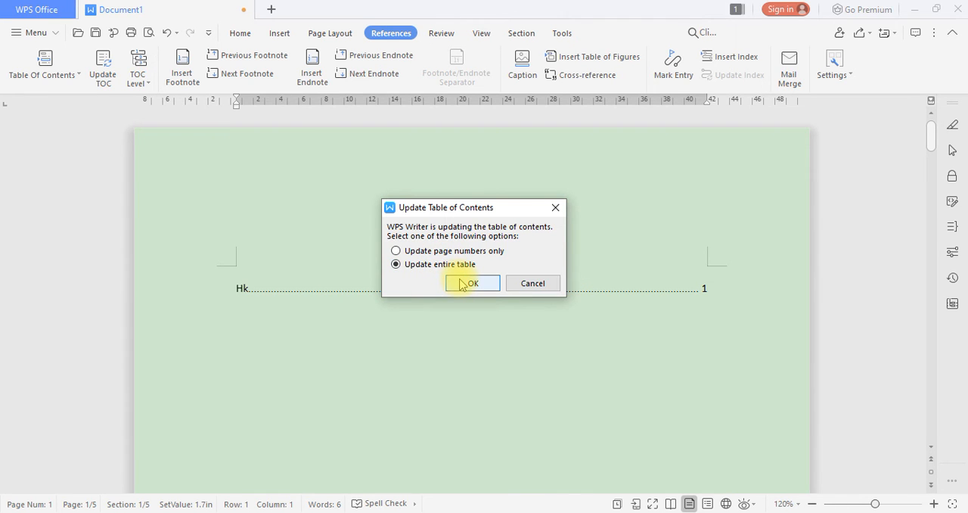
{"action": "left_click", "coordinate": [463, 284]}
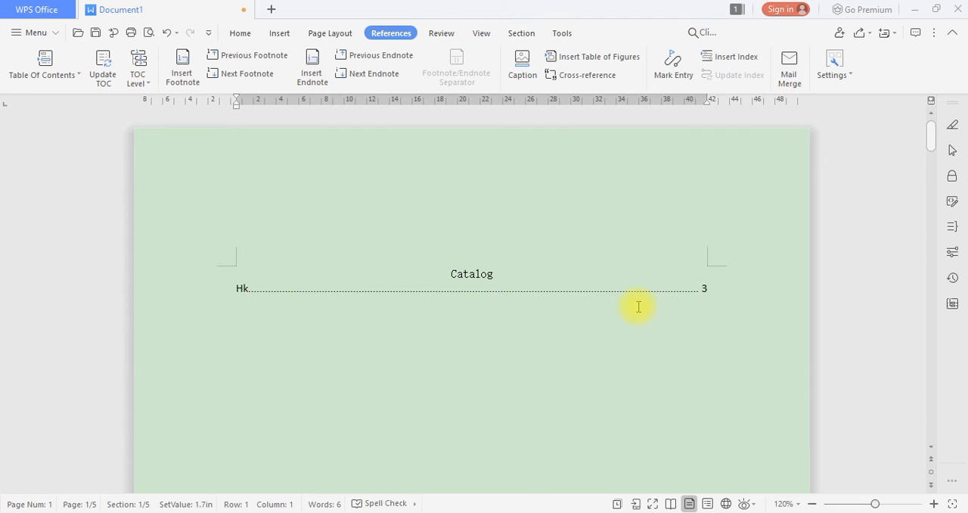
{"action": "left_click", "coordinate": [242, 285]}
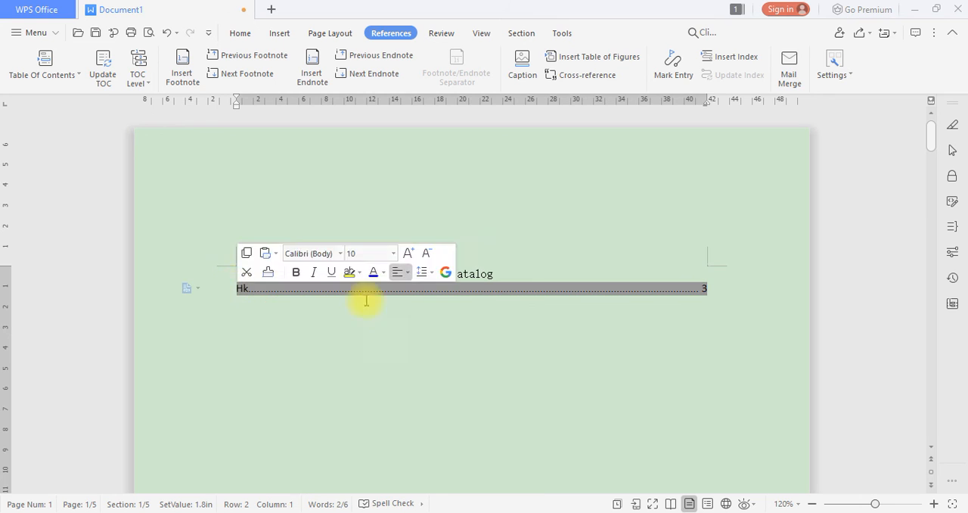
{"action": "left_click", "coordinate": [705, 290]}
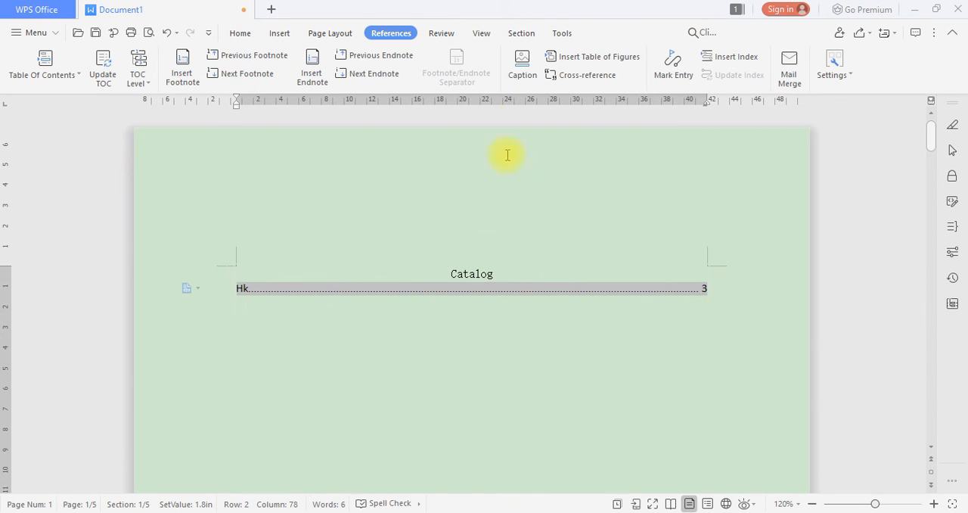
{"action": "left_click", "coordinate": [433, 374]}
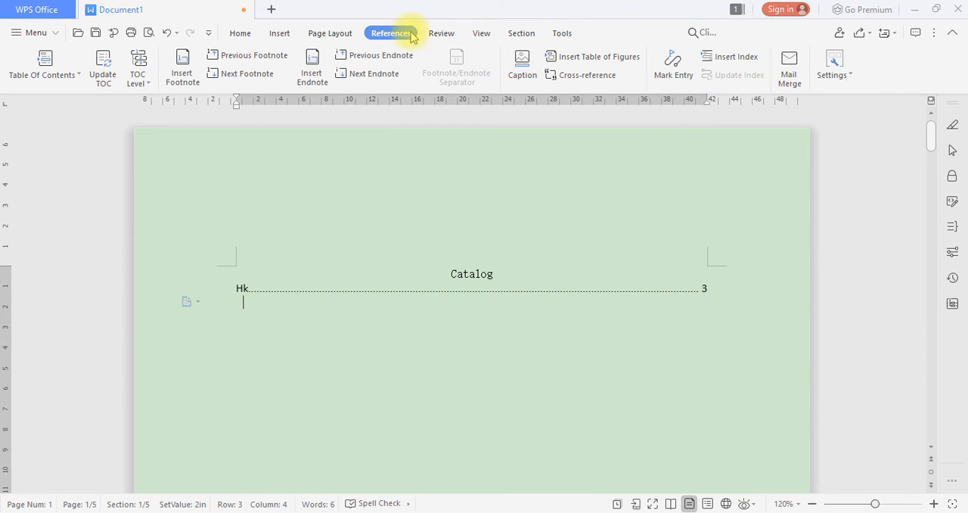
Run a spell check on the document, ignoring "Hk" once and all occurrences of "kkkk"
{"action": "left_click", "coordinate": [437, 33]}
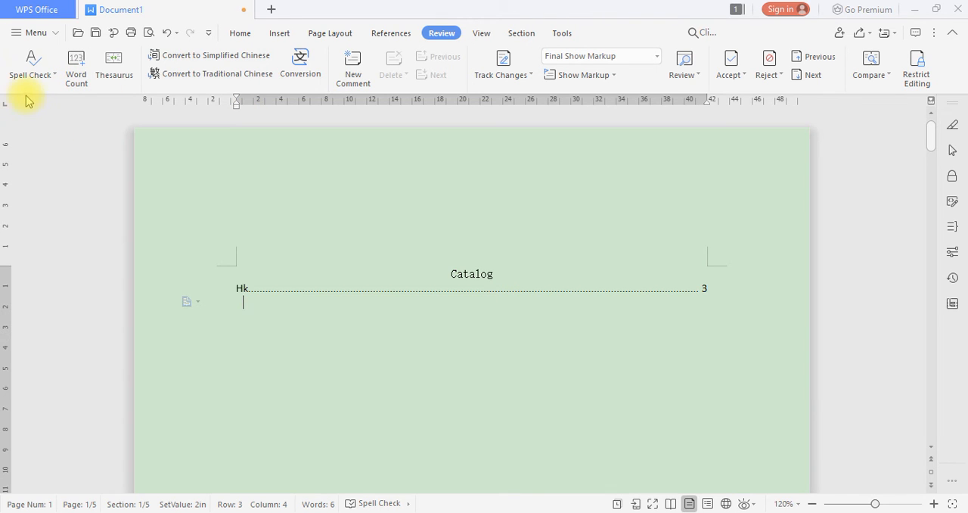
{"action": "left_click", "coordinate": [37, 75]}
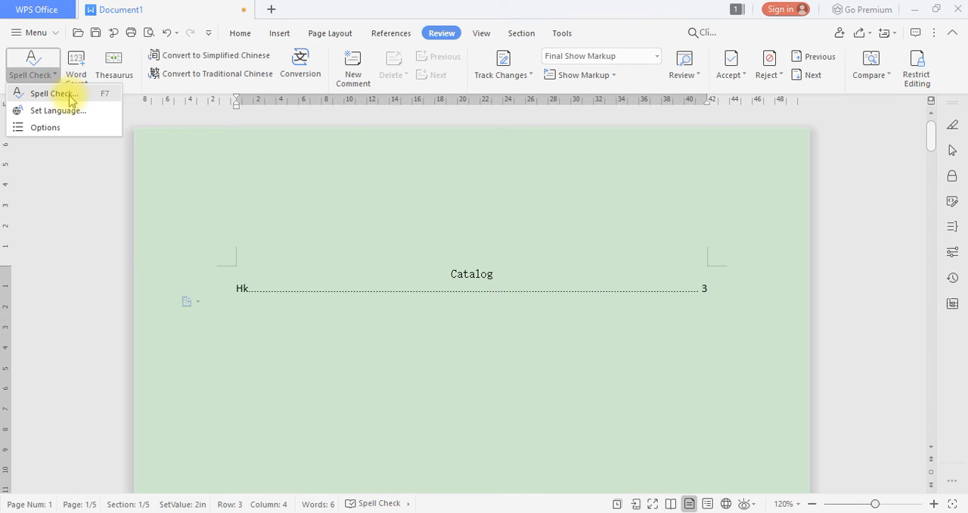
{"action": "left_click", "coordinate": [68, 97]}
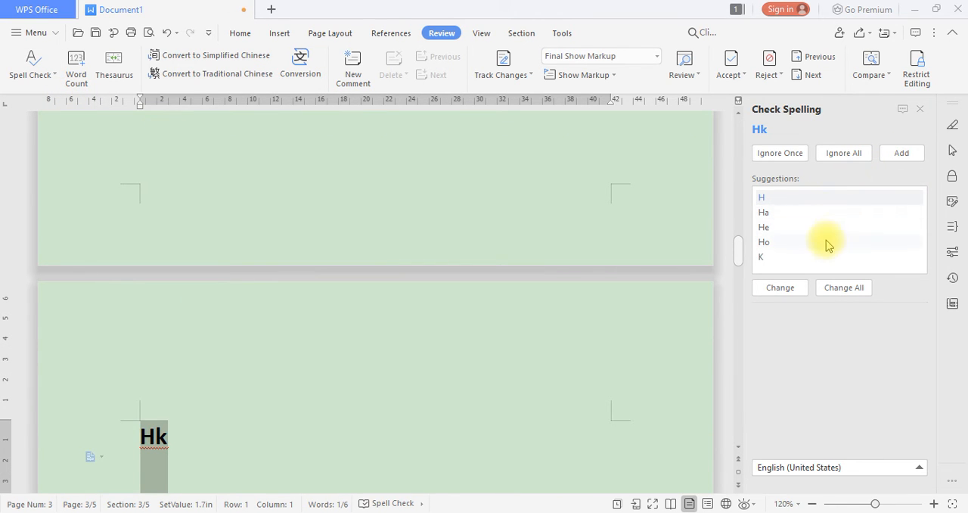
{"action": "left_click", "coordinate": [781, 154]}
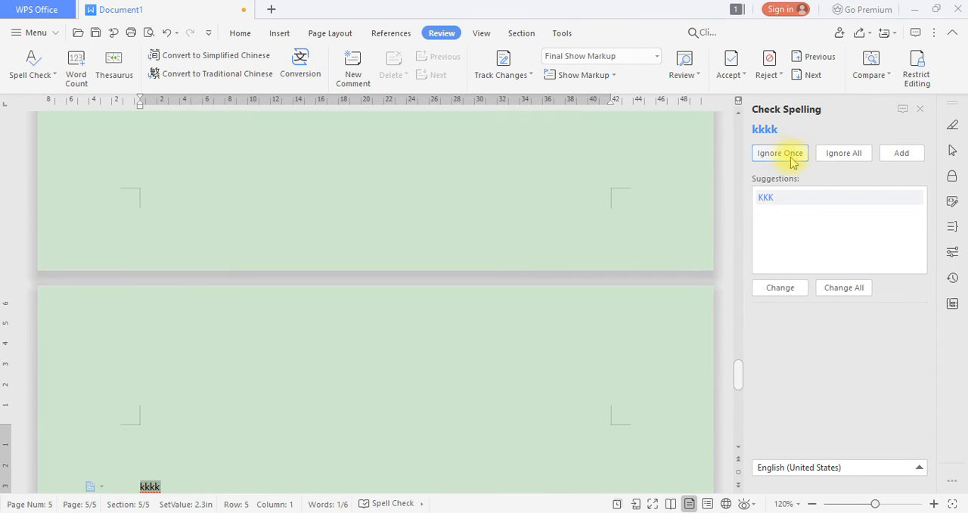
{"action": "left_click", "coordinate": [831, 154]}
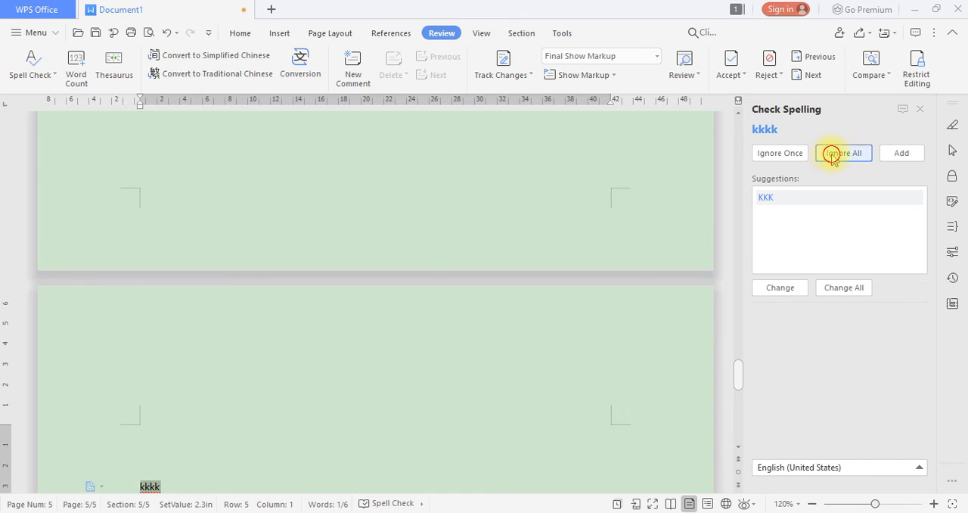
Close the spelling check and return to the "Hk" heading on page 3
{"action": "left_click", "coordinate": [626, 172]}
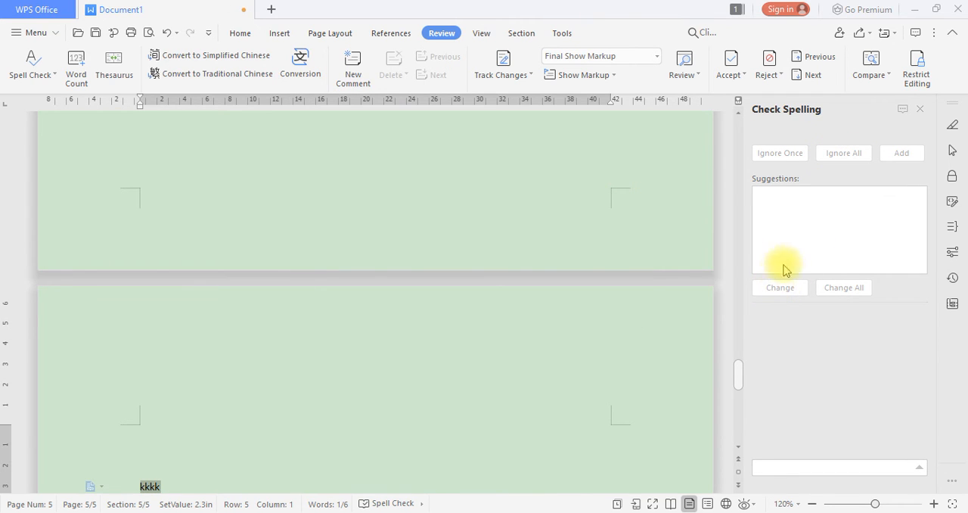
{"action": "left_click", "coordinate": [921, 109]}
{"action": "scroll", "coordinate": [508, 259], "scroll_direction": "up", "scroll_amount": 15}
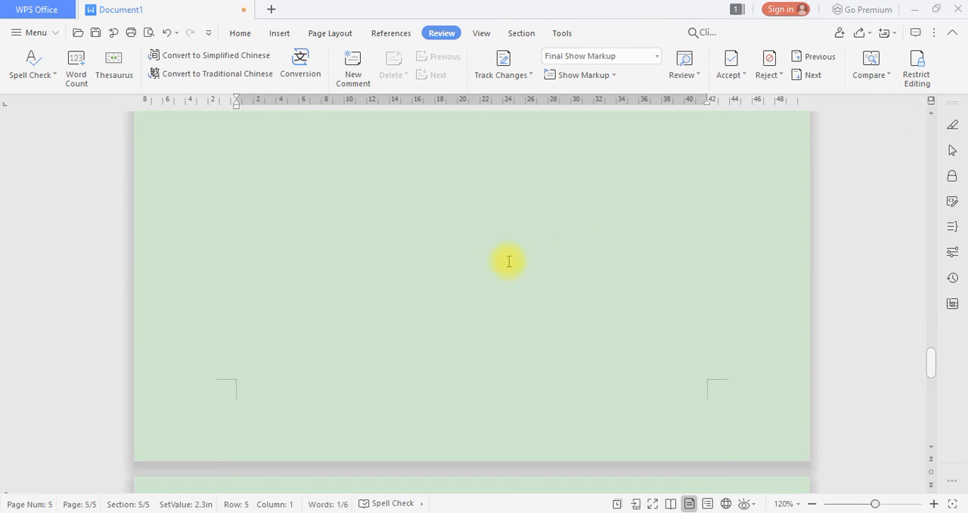
{"action": "scroll", "coordinate": [287, 264], "scroll_direction": "up", "scroll_amount": 10}
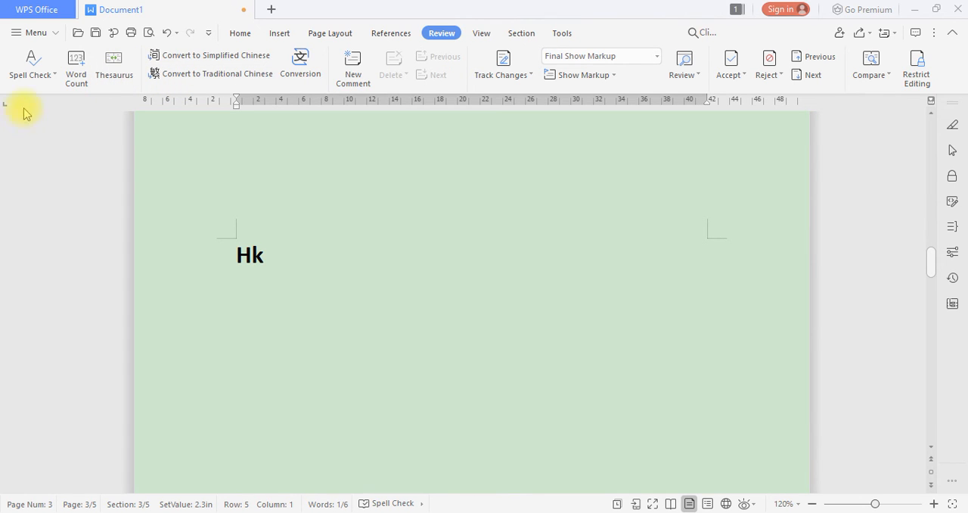
Examine the languages available for spell checking, leaving the language selection as it is
{"action": "left_click", "coordinate": [46, 75]}
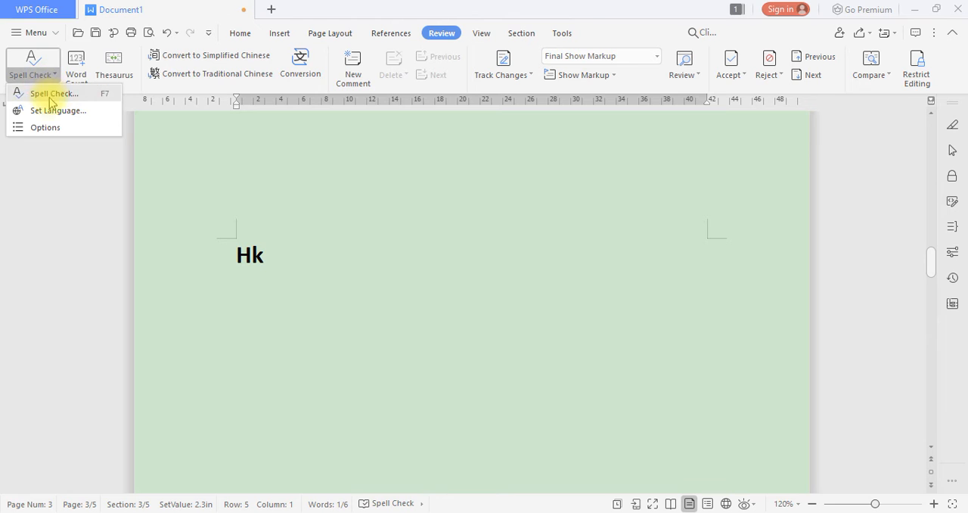
{"action": "left_click", "coordinate": [60, 111]}
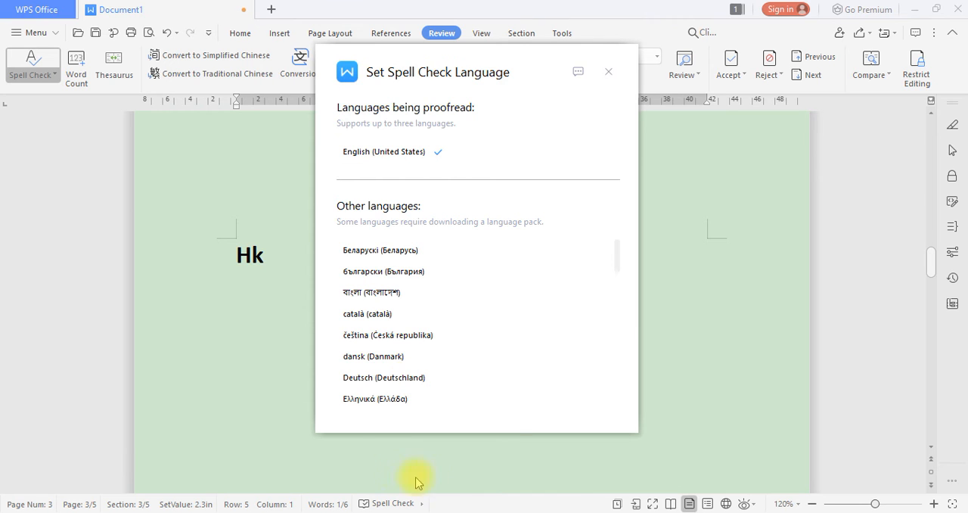
{"action": "scroll", "coordinate": [492, 384], "scroll_direction": "down", "scroll_amount": 4}
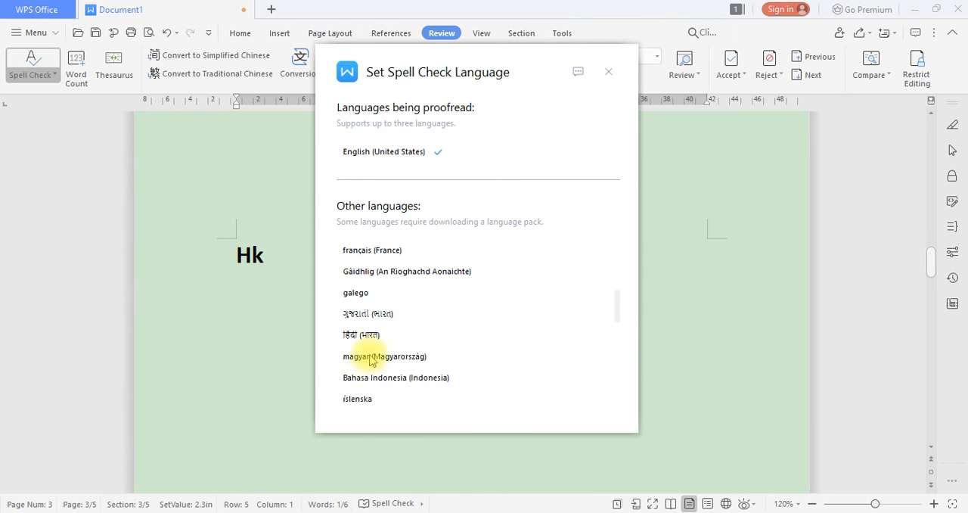
{"action": "scroll", "coordinate": [384, 356], "scroll_direction": "down", "scroll_amount": 7}
{"action": "scroll", "coordinate": [386, 325], "scroll_direction": "up", "scroll_amount": 10}
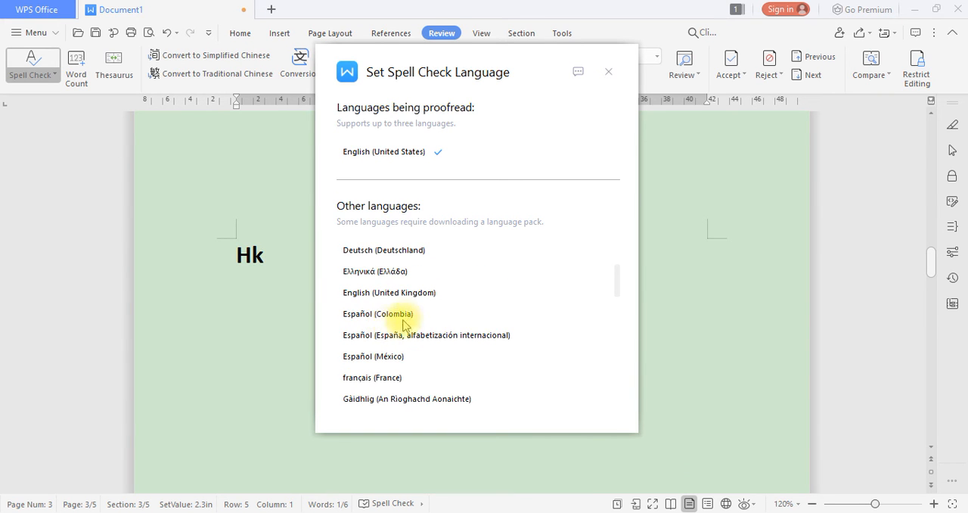
{"action": "scroll", "coordinate": [382, 317], "scroll_direction": "up", "scroll_amount": 2}
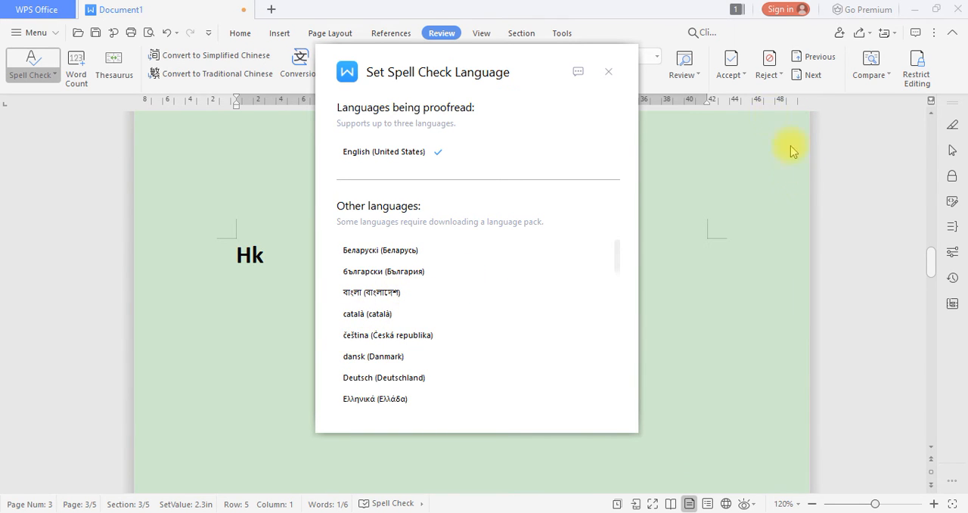
{"action": "left_click", "coordinate": [609, 73]}
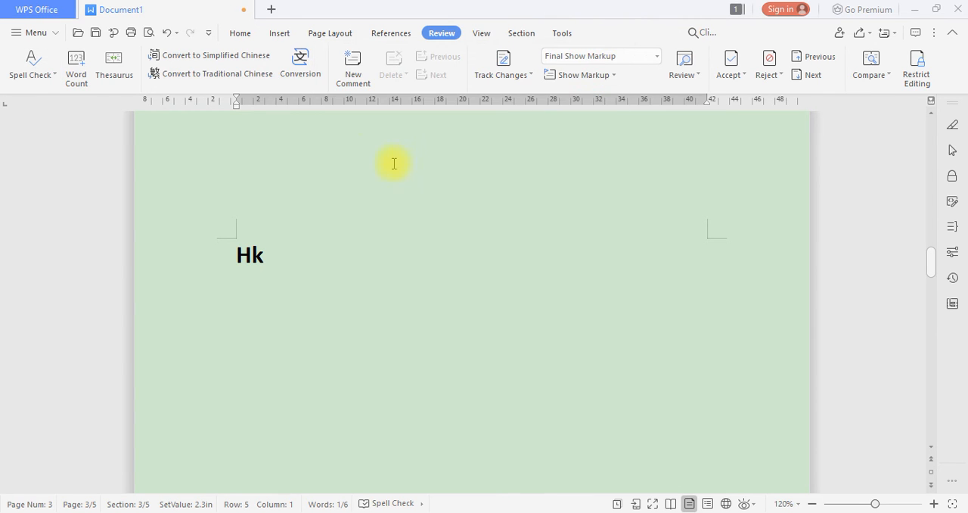
View the word count statistics and the thesaurus entry for "kkkk", closing both without replacing anything
{"action": "left_click", "coordinate": [77, 75]}
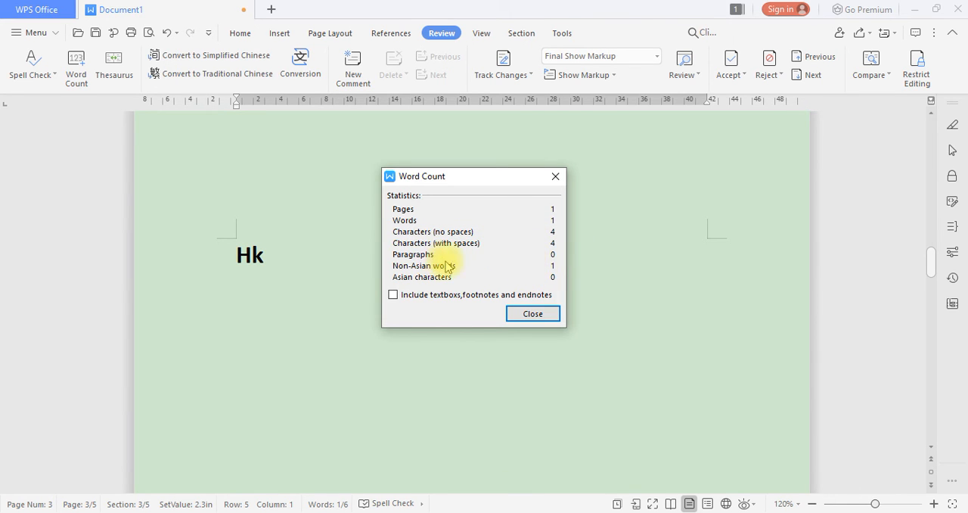
{"action": "left_click", "coordinate": [557, 177]}
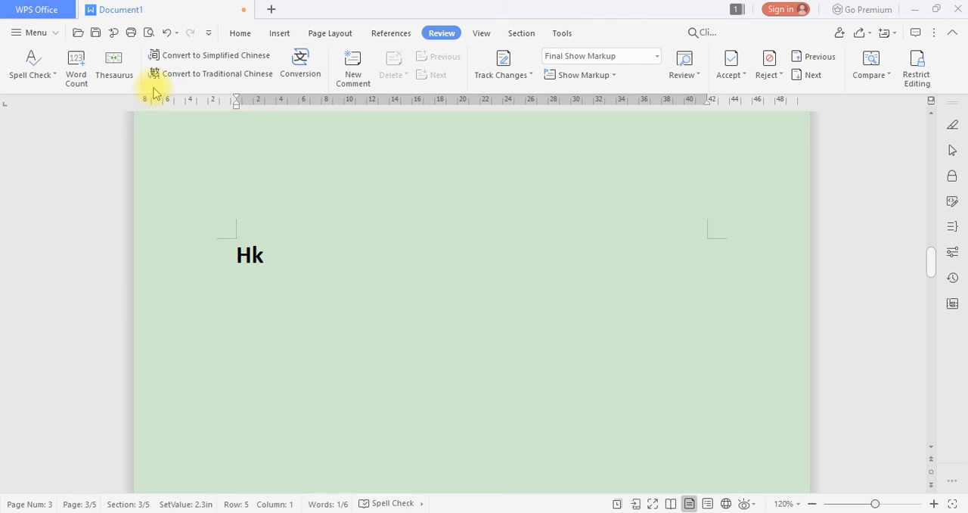
{"action": "left_click", "coordinate": [114, 84]}
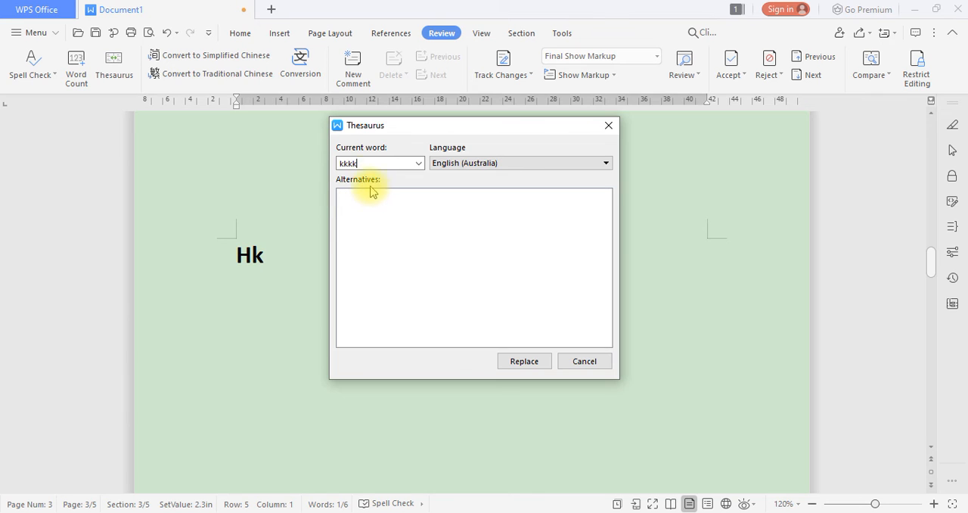
{"action": "left_click", "coordinate": [377, 163]}
{"action": "left_click_drag", "start_coordinate": [377, 164], "coordinate": [311, 160]}
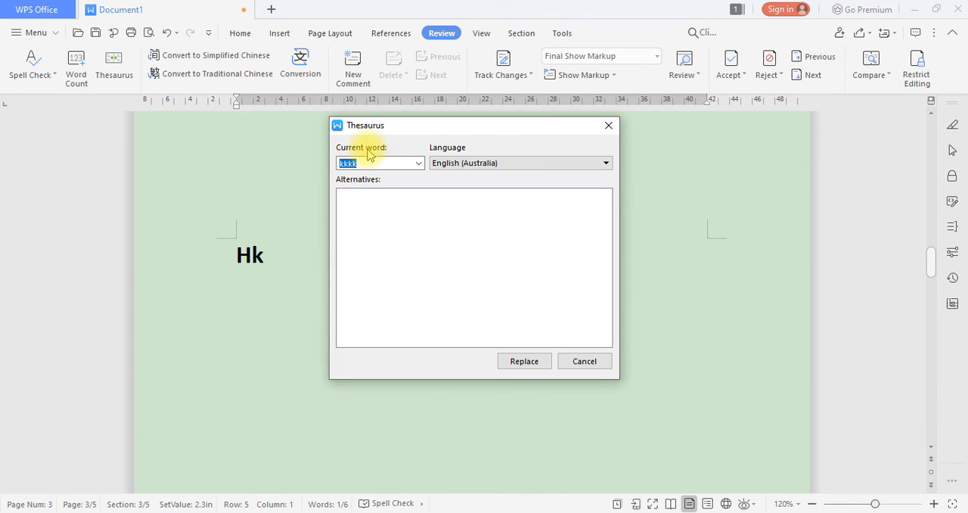
{"action": "left_click", "coordinate": [605, 128]}
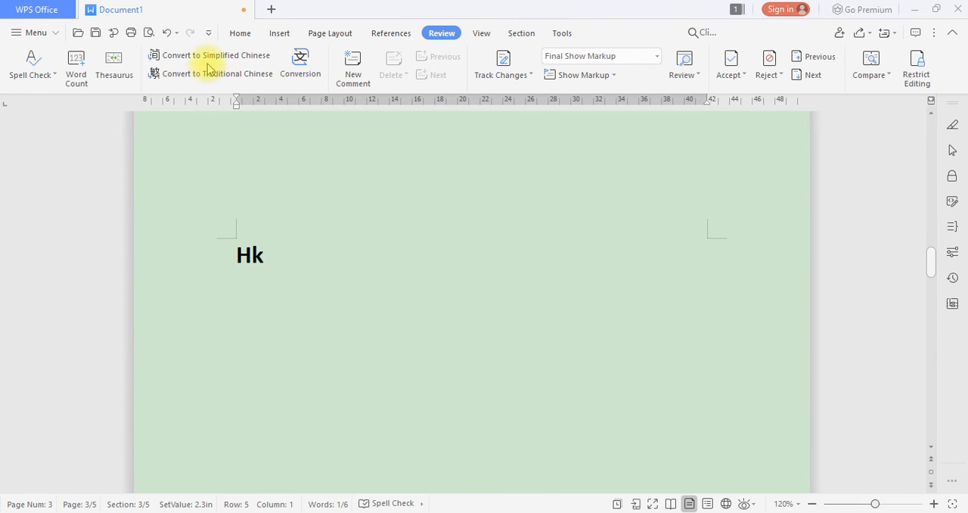
Try to convert the "Hk" heading to Simplified Chinese
{"action": "left_click_drag", "start_coordinate": [283, 262], "coordinate": [233, 250]}
{"action": "left_click", "coordinate": [241, 56]}
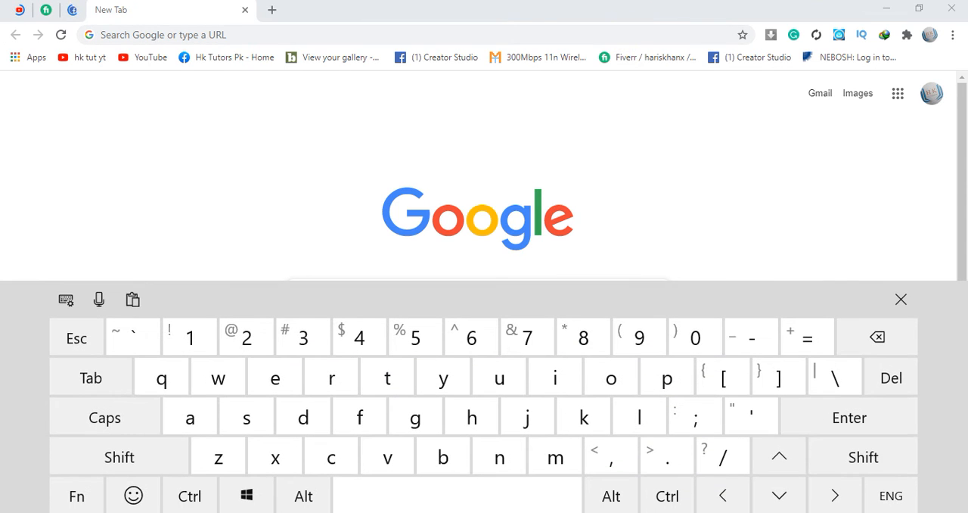
Switch to Chrome and search Google for "hi"
{"action": "left_click", "coordinate": [108, 38]}
{"action": "type", "text": "g"}
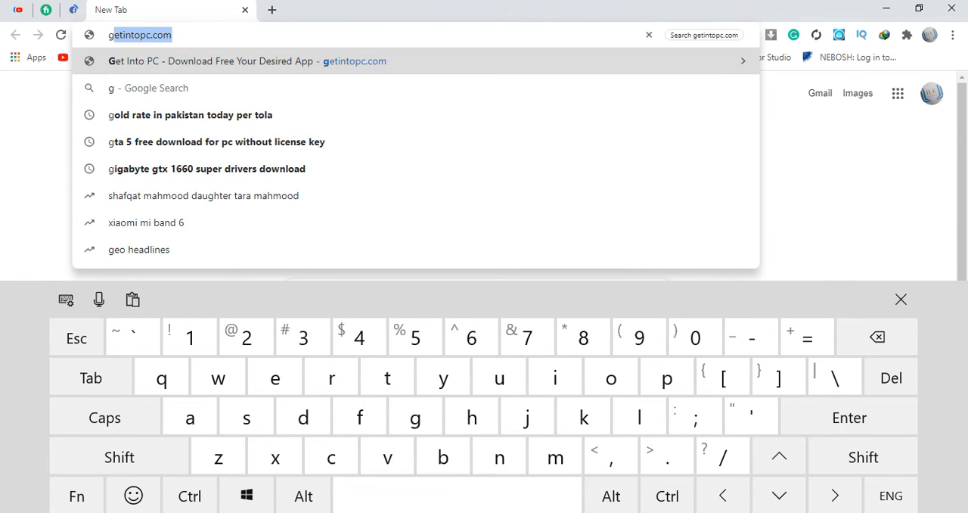
{"action": "key", "text": "BackSpace"}
{"action": "key", "text": "BackSpace"}
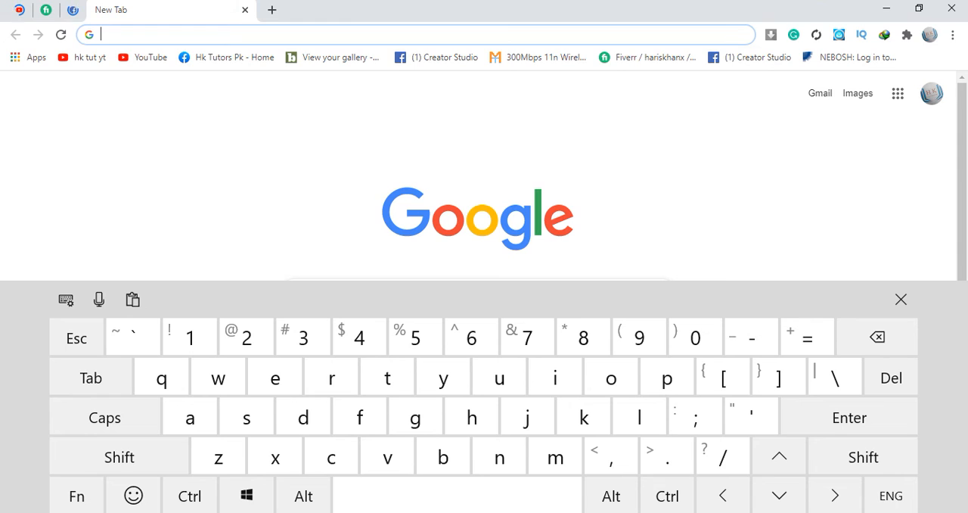
{"action": "type", "text": "hi"}
{"action": "key", "text": "Return"}
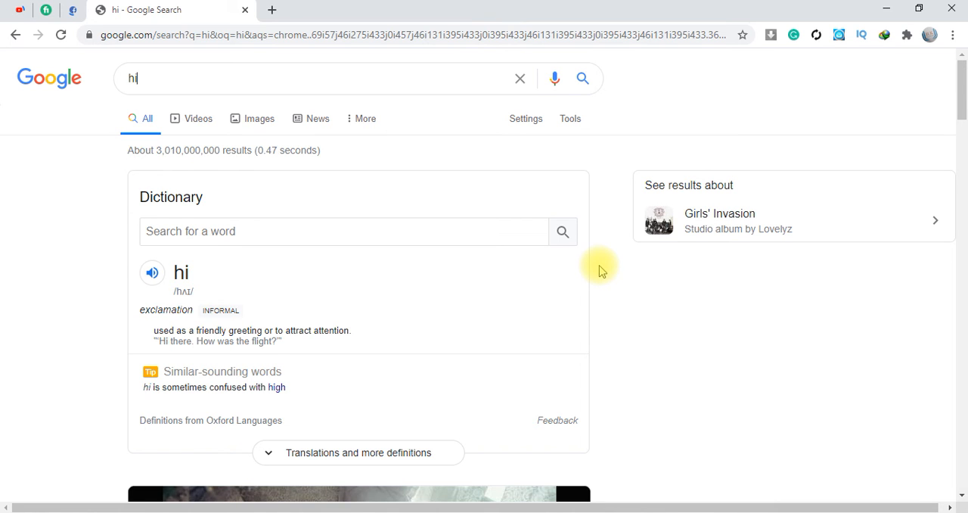
Replace the Google search with the suggested query "english to chinese"
{"action": "key", "text": "BackSpace"}
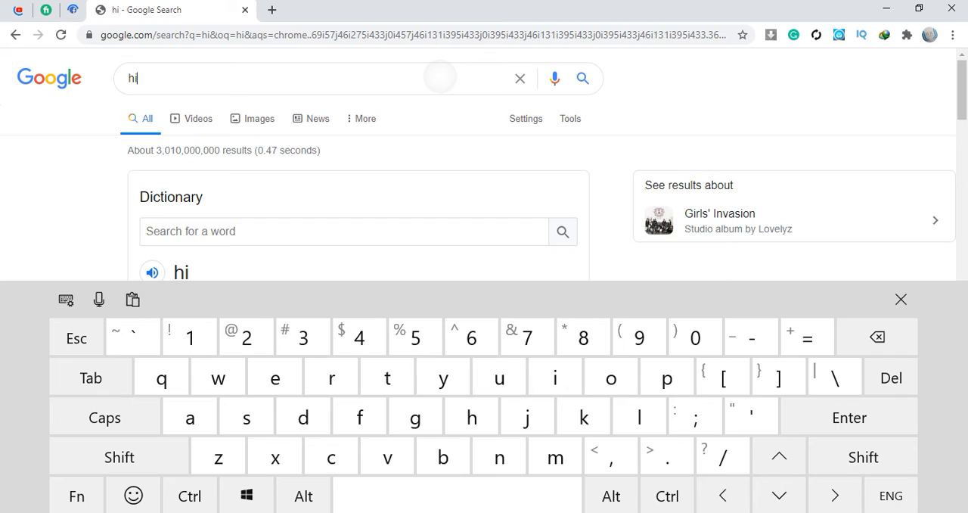
{"action": "left_click", "coordinate": [877, 337]}
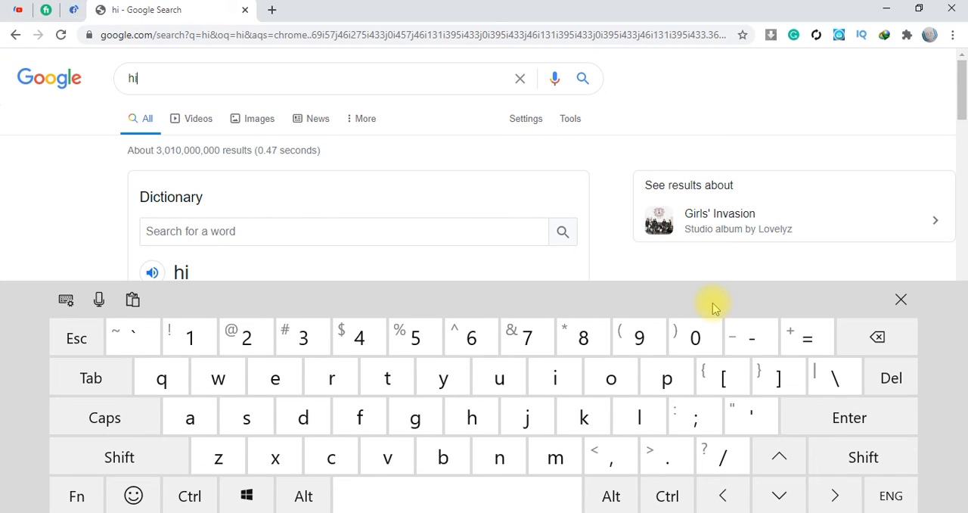
{"action": "left_click", "coordinate": [519, 79]}
{"action": "left_click", "coordinate": [275, 377]}
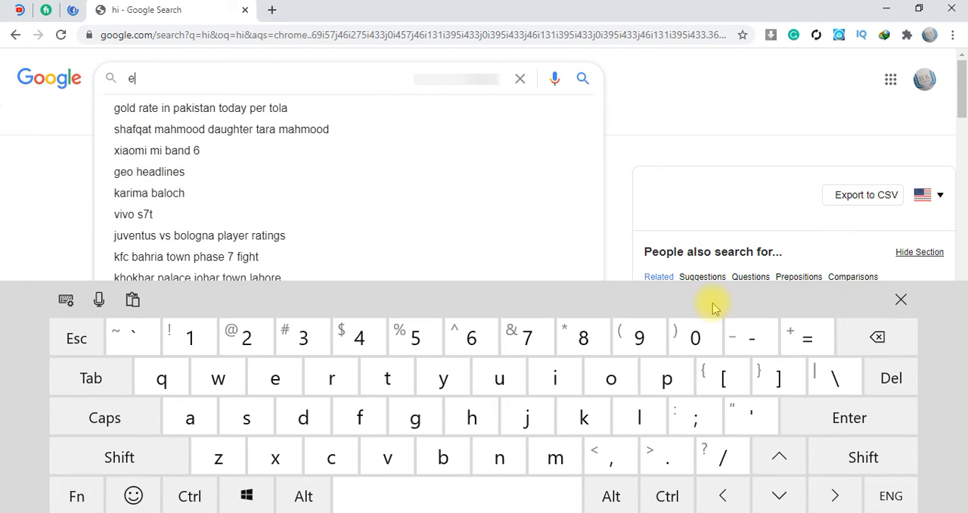
{"action": "type", "text": "ngli"}
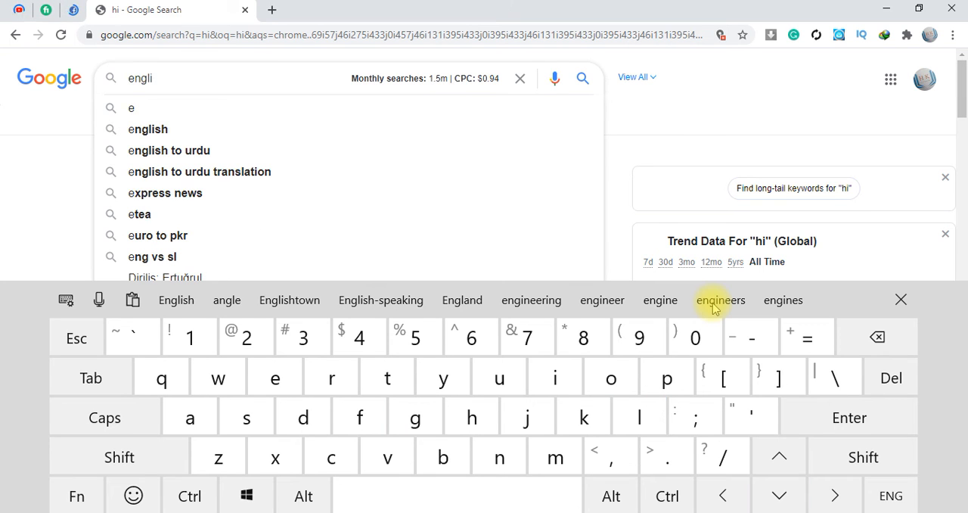
{"action": "key", "text": "Down"}
{"action": "key", "text": "Down"}
{"action": "key", "text": "Down"}
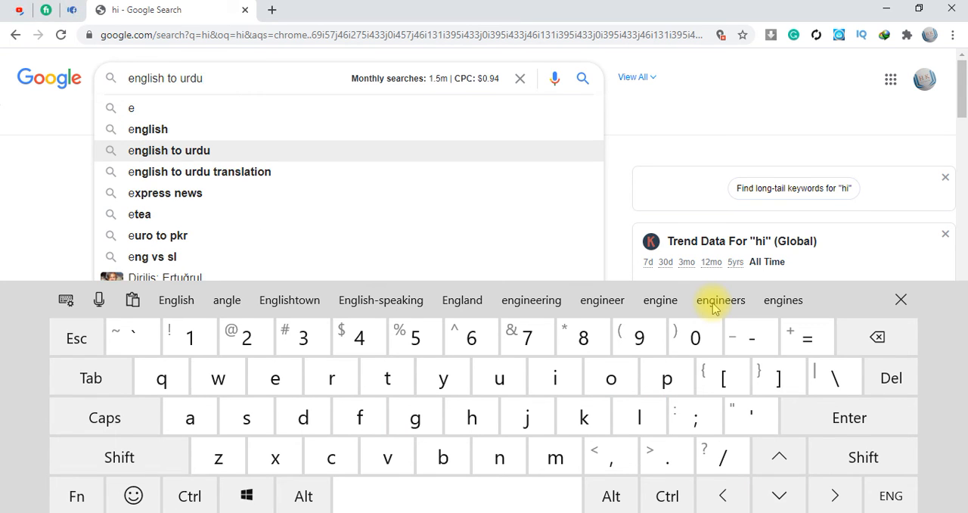
{"action": "key", "text": "BackSpace"}
{"action": "key", "text": "BackSpace"}
{"action": "key", "text": "BackSpace"}
{"action": "key", "text": "BackSpace"}
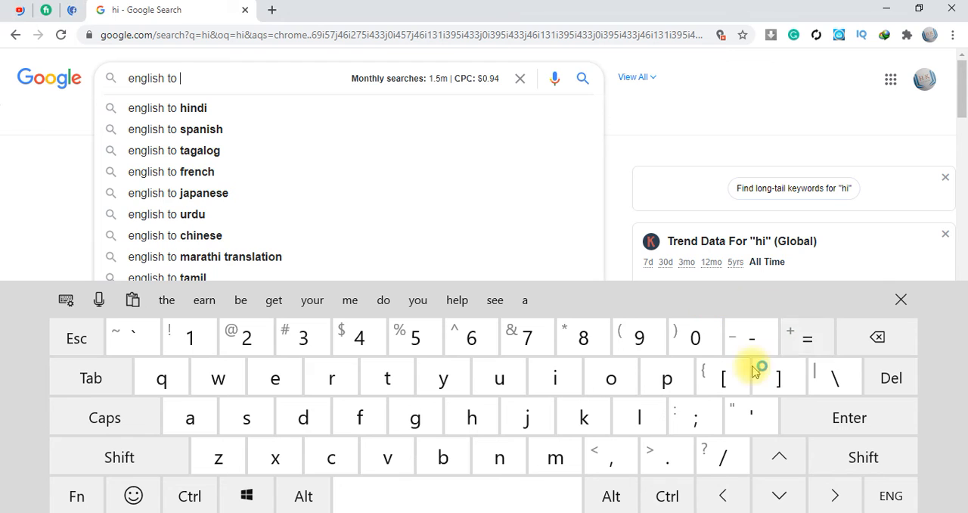
{"action": "left_click", "coordinate": [256, 235]}
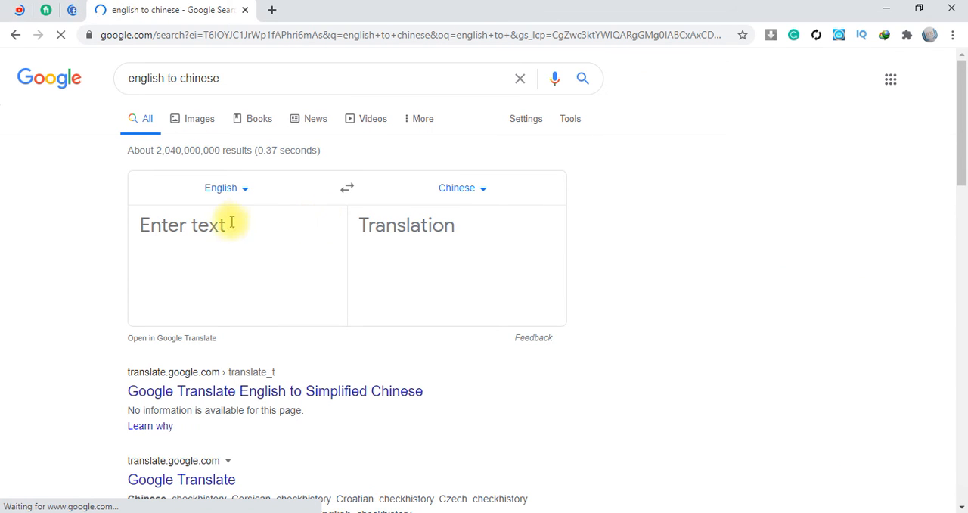
Translate "hi" from English to Chinese and play the pronunciation of the translation
{"action": "left_click", "coordinate": [217, 226]}
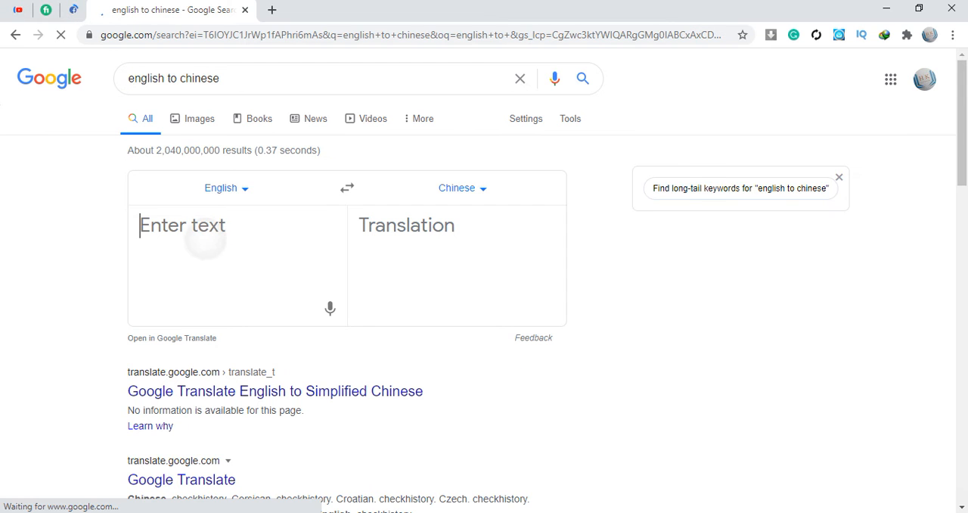
{"action": "type", "text": "hi"}
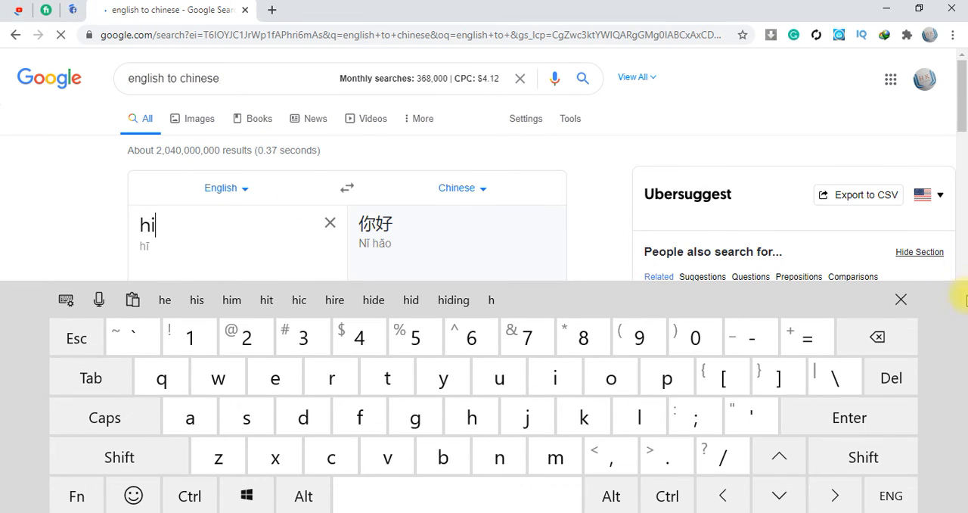
{"action": "left_click", "coordinate": [901, 299]}
{"action": "left_click", "coordinate": [800, 1]}
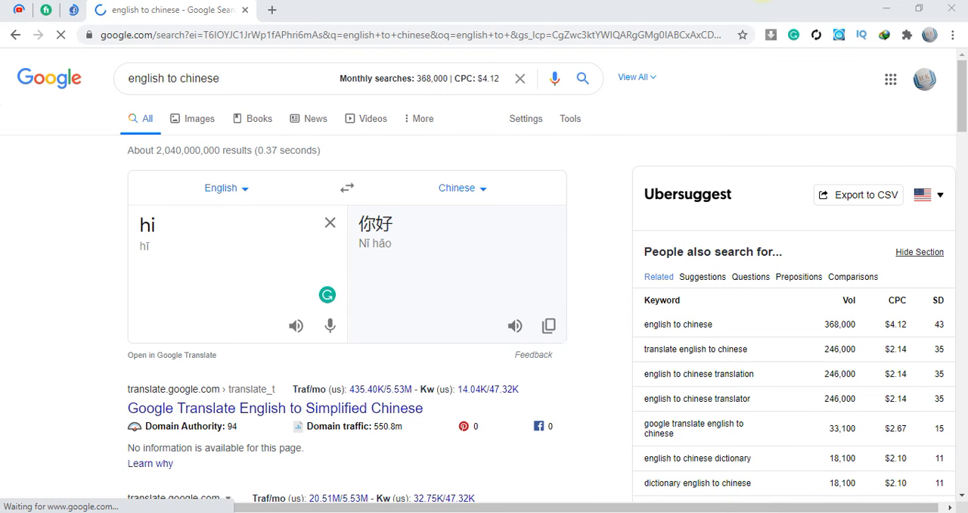
{"action": "left_click", "coordinate": [480, 264]}
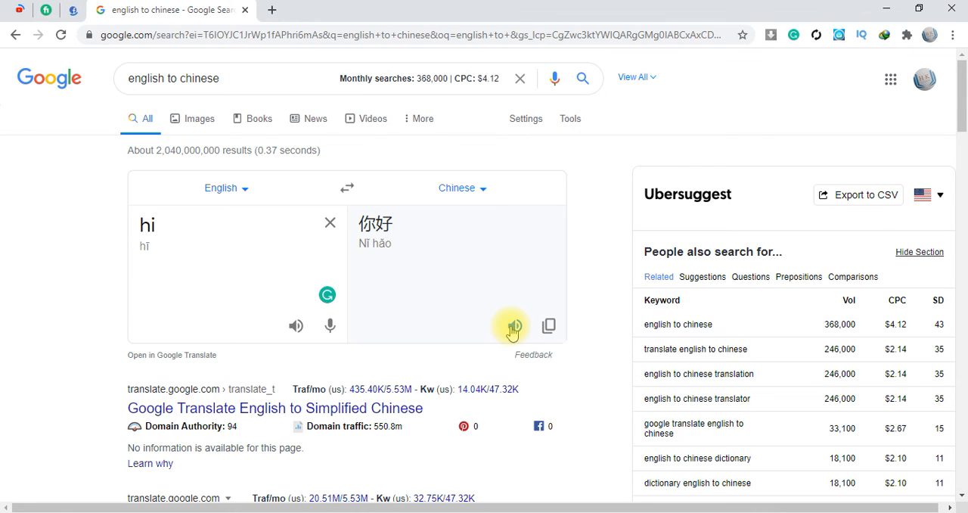
{"action": "left_click", "coordinate": [512, 330]}
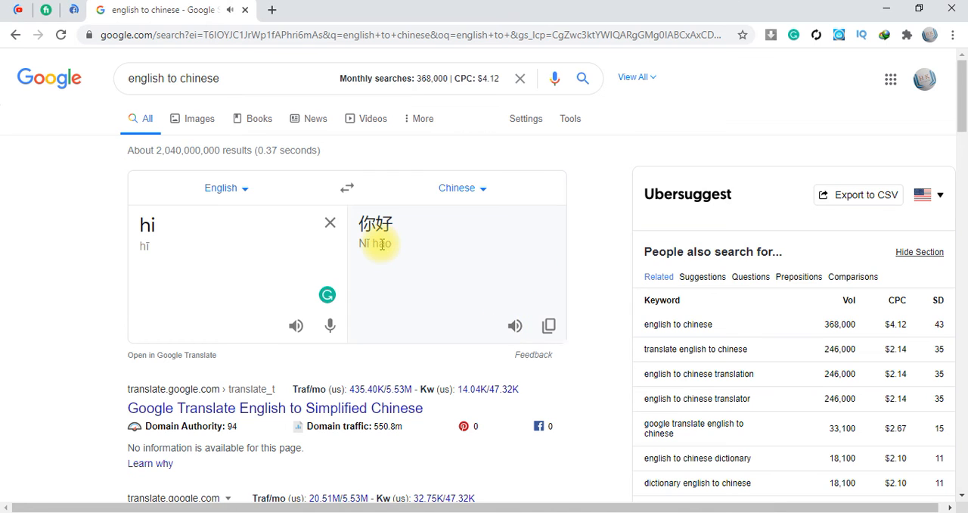
Copy the Chinese translation of "hi" and paste it after the "Hk" heading in the WPS Office document
{"action": "left_click", "coordinate": [550, 328]}
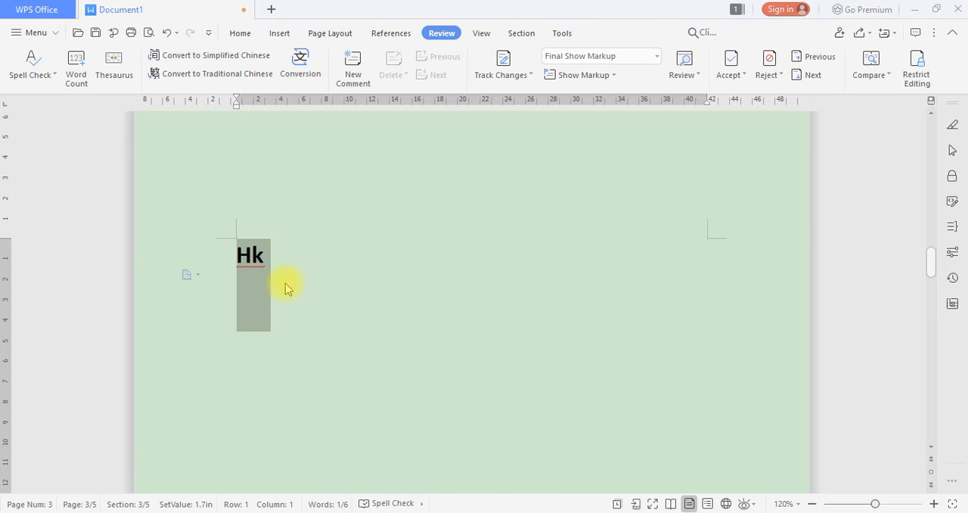
{"action": "left_click", "coordinate": [287, 284]}
{"action": "right_click", "coordinate": [293, 285]}
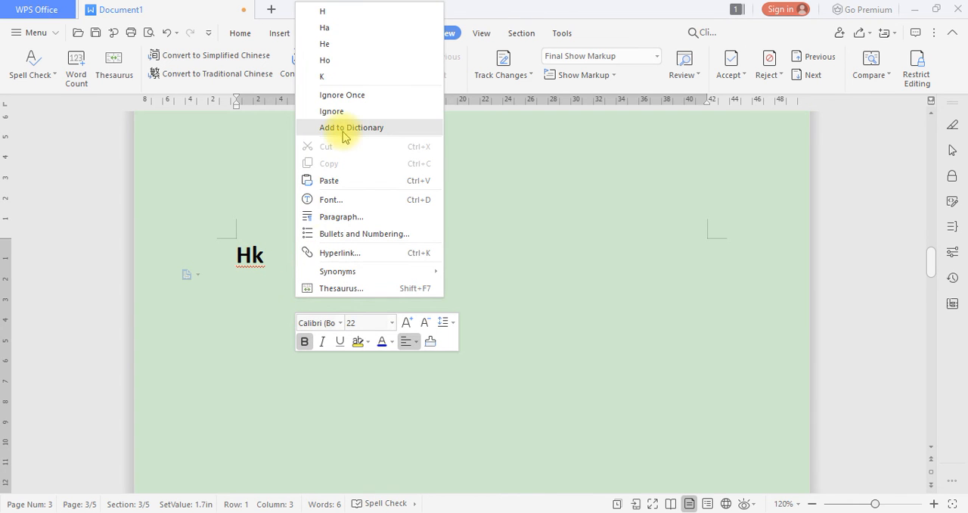
{"action": "left_click", "coordinate": [352, 179]}
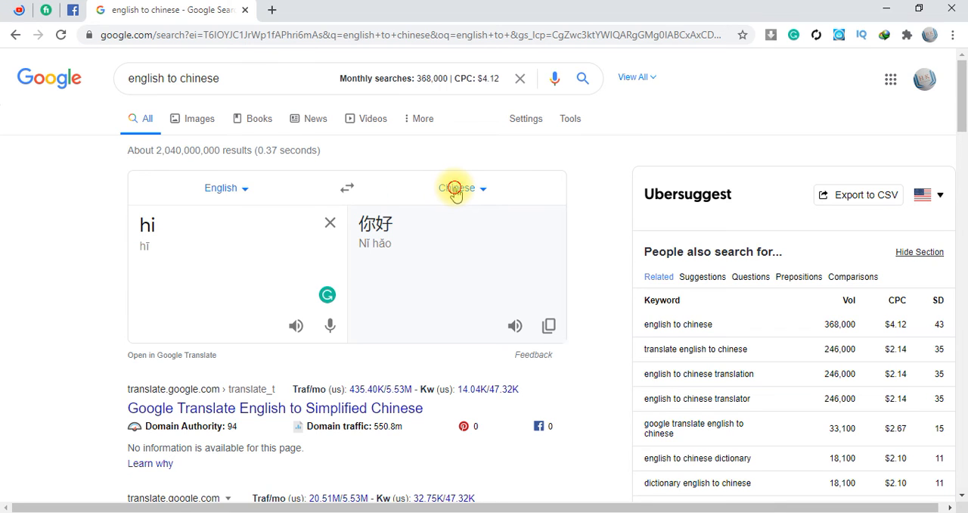
Back in Chrome, change the translation's target language to German and play the pronunciation of the result
{"action": "left_click", "coordinate": [454, 190]}
{"action": "left_click", "coordinate": [401, 194]}
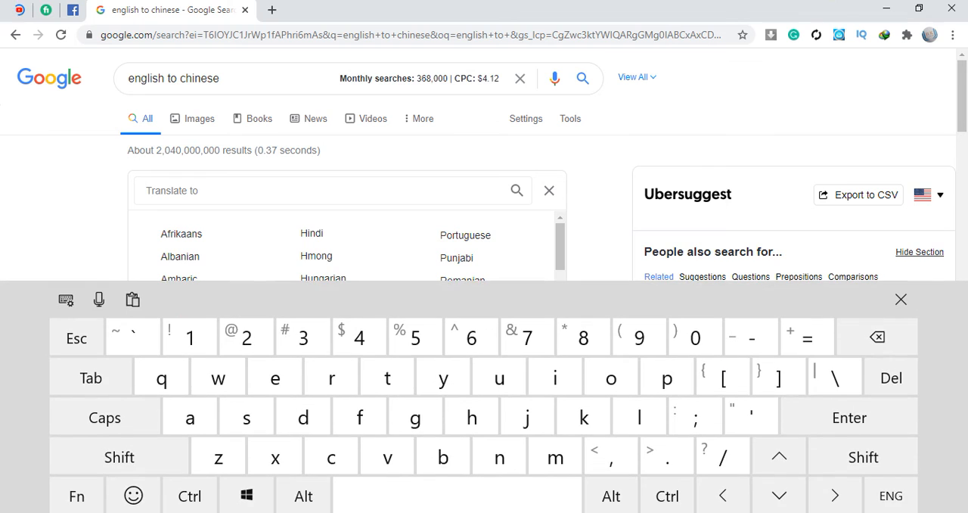
{"action": "type", "text": "ger"}
{"action": "left_click", "coordinate": [305, 227]}
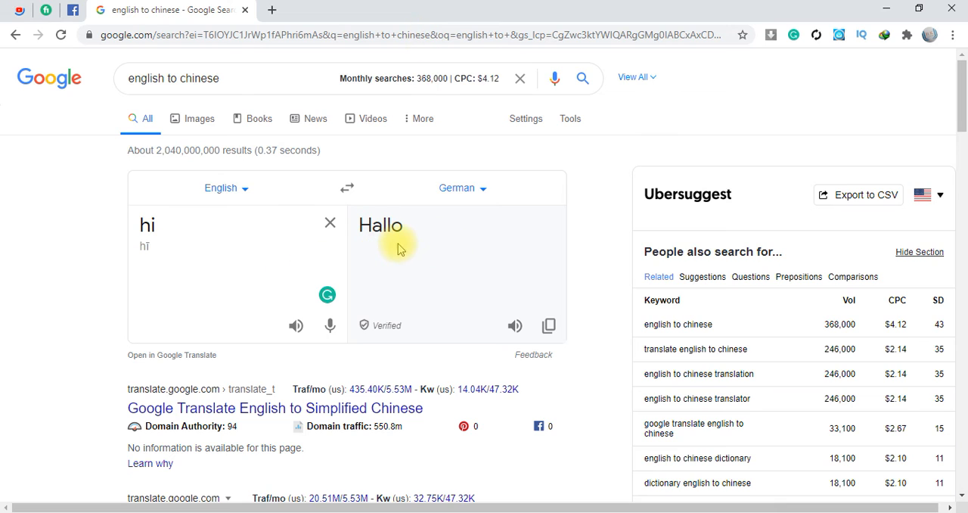
{"action": "left_click", "coordinate": [513, 325]}
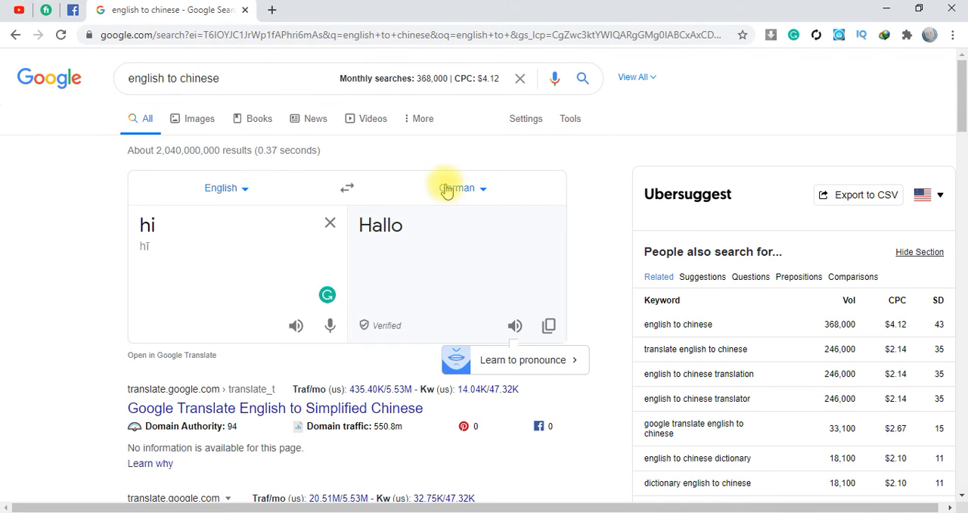
Change the translation's target language to Turkish and play the pronunciation of the result
{"action": "left_click", "coordinate": [444, 186]}
{"action": "left_click", "coordinate": [444, 185]}
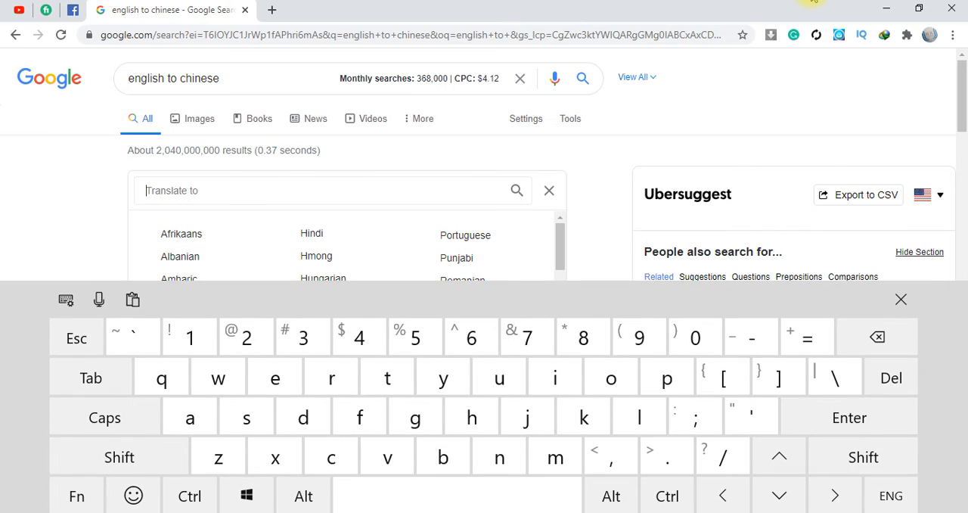
{"action": "type", "text": "tur"}
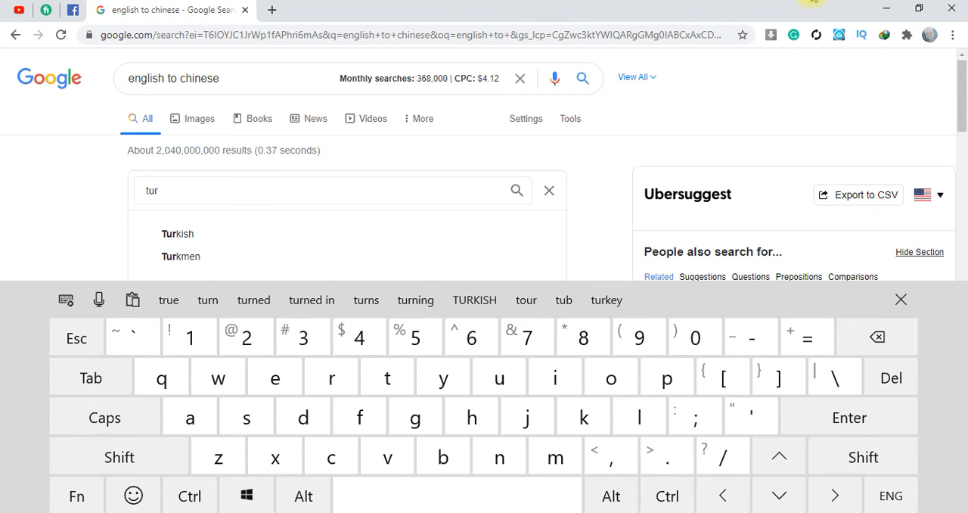
{"action": "key", "text": "Return"}
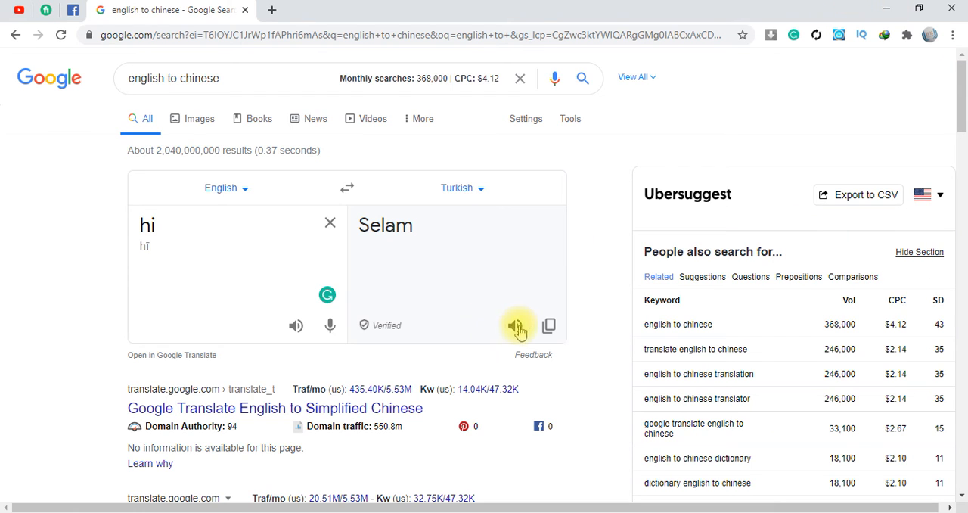
{"action": "left_click", "coordinate": [517, 327]}
Switch to WPS Office and run the Chinese conversion from Traditional to Simplified Chinese, translating by word
{"action": "mouse_move", "coordinate": [450, 1]}
{"action": "left_click", "coordinate": [439, 34]}
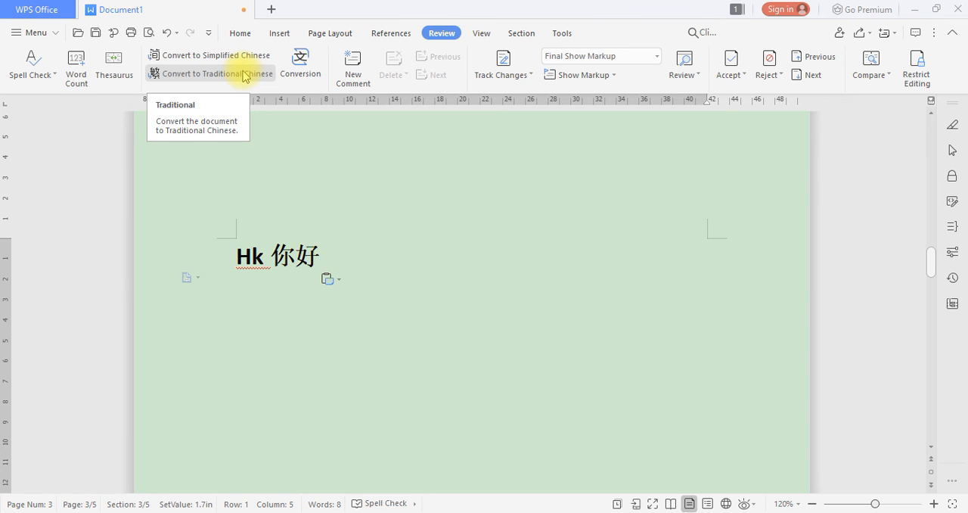
{"action": "left_click", "coordinate": [299, 59]}
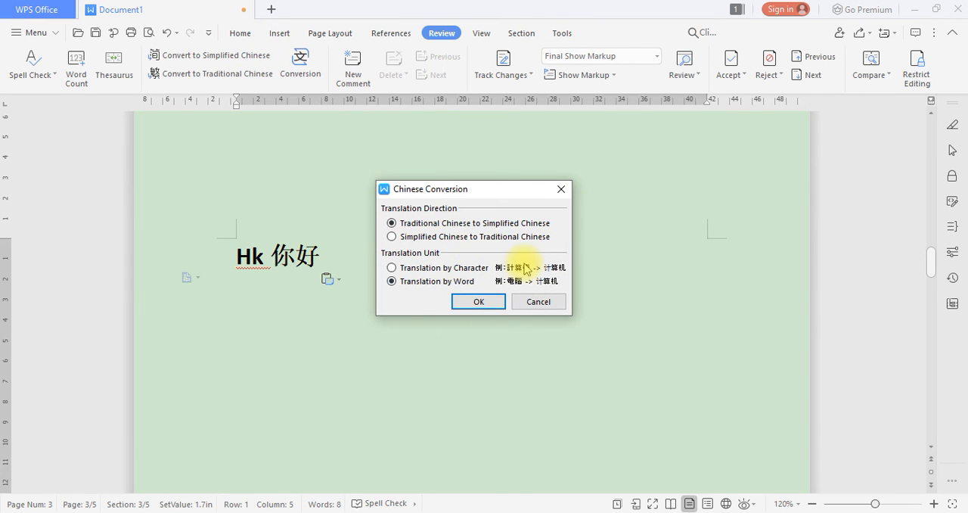
{"action": "left_click", "coordinate": [478, 301]}
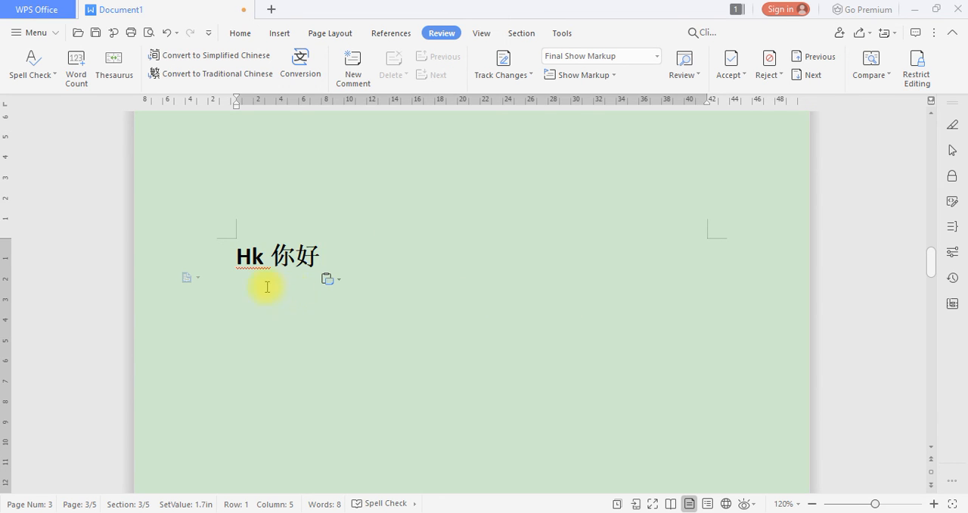
Select the word "Hk" in the heading, run the Chinese conversion on it with the default options, and clear the selection
{"action": "double_click", "coordinate": [244, 257]}
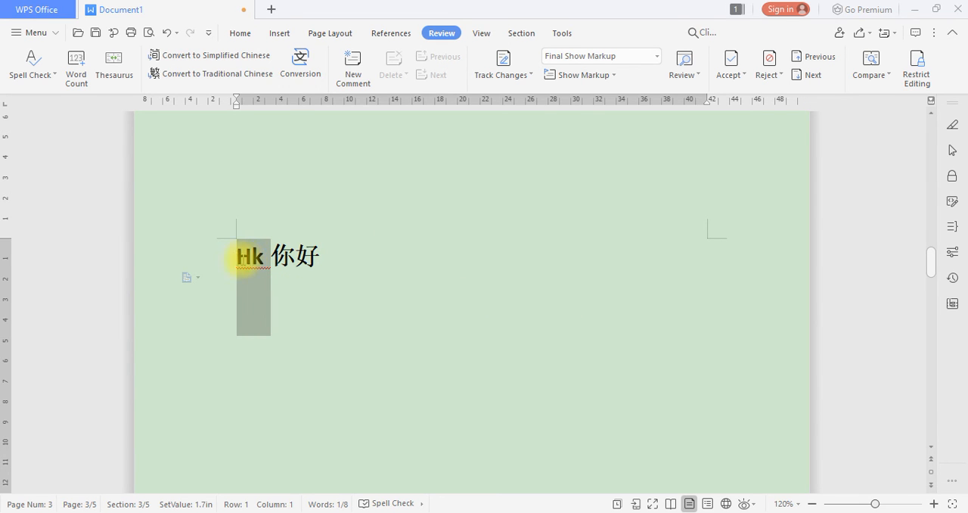
{"action": "left_click", "coordinate": [301, 59]}
{"action": "left_click", "coordinate": [478, 301]}
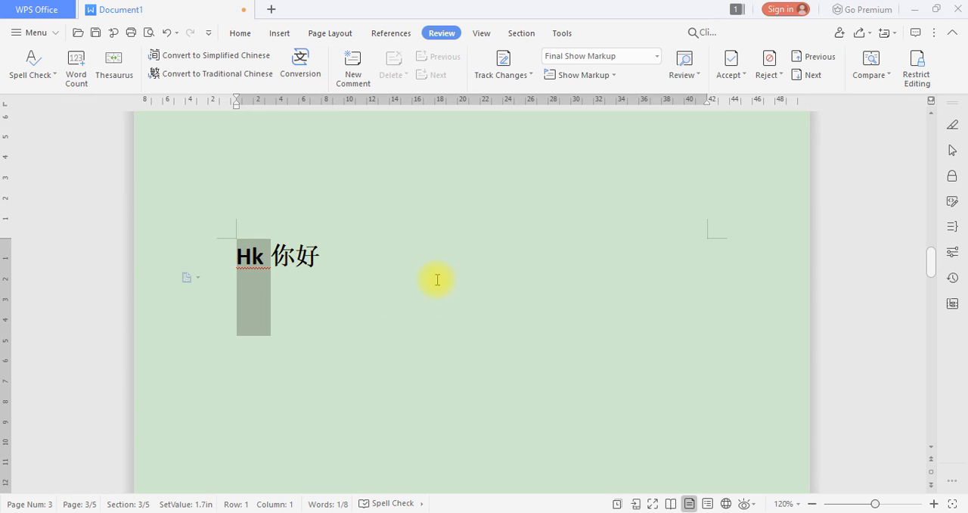
{"action": "left_click", "coordinate": [436, 279]}
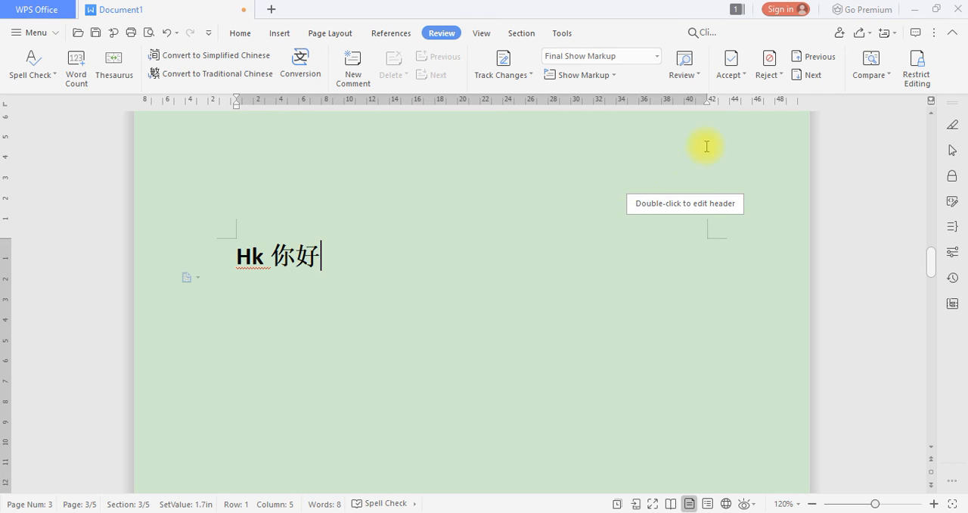
Open the document comparison and browse for a revised document
{"action": "left_click", "coordinate": [871, 76]}
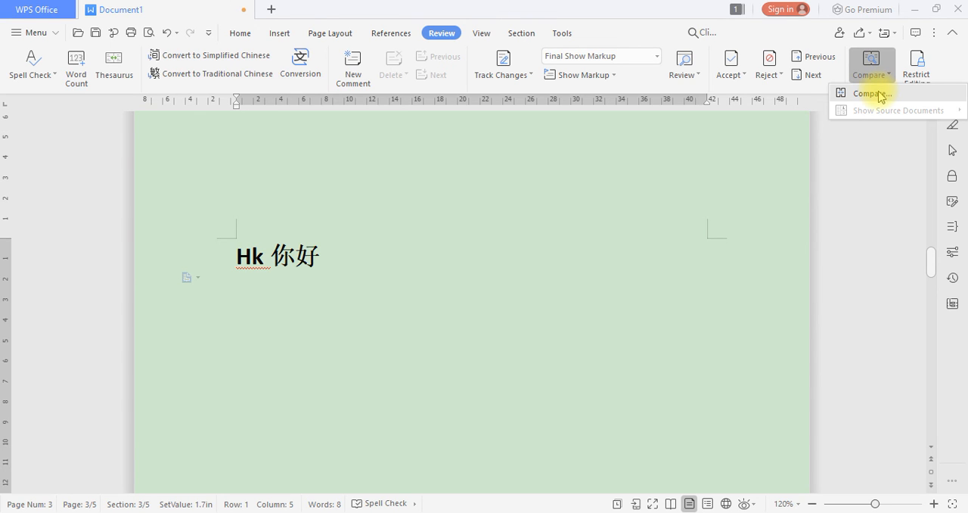
{"action": "left_click", "coordinate": [880, 94]}
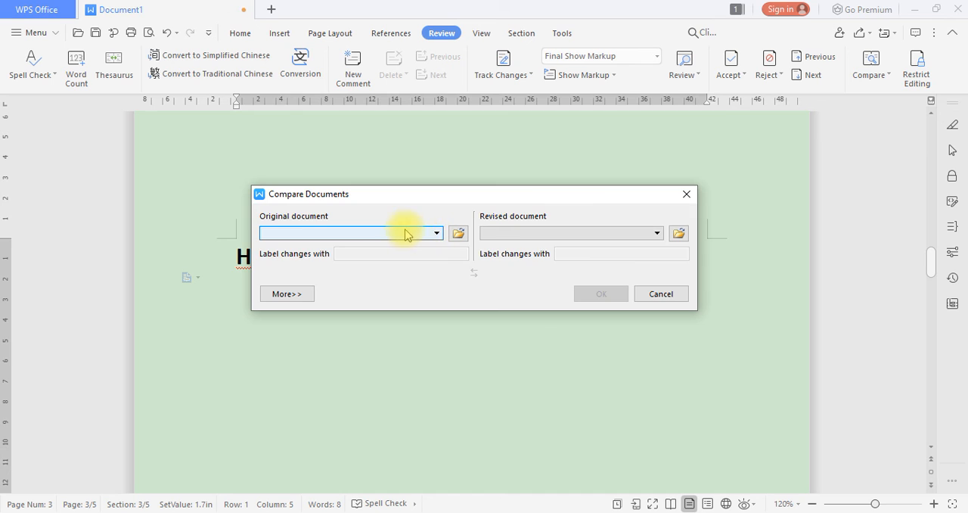
{"action": "left_click", "coordinate": [678, 235]}
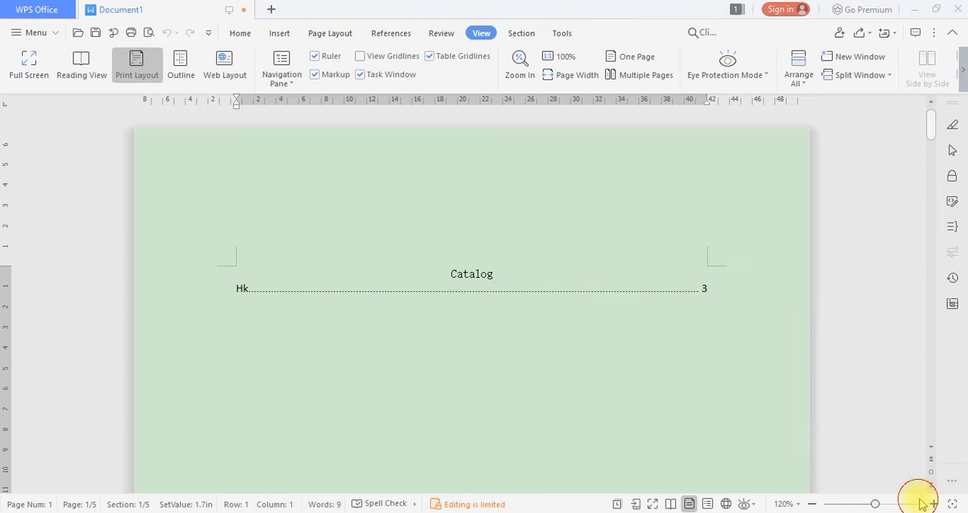
View the document in full screen and in reading view, returning to print layout after each
{"action": "left_click", "coordinate": [28, 68]}
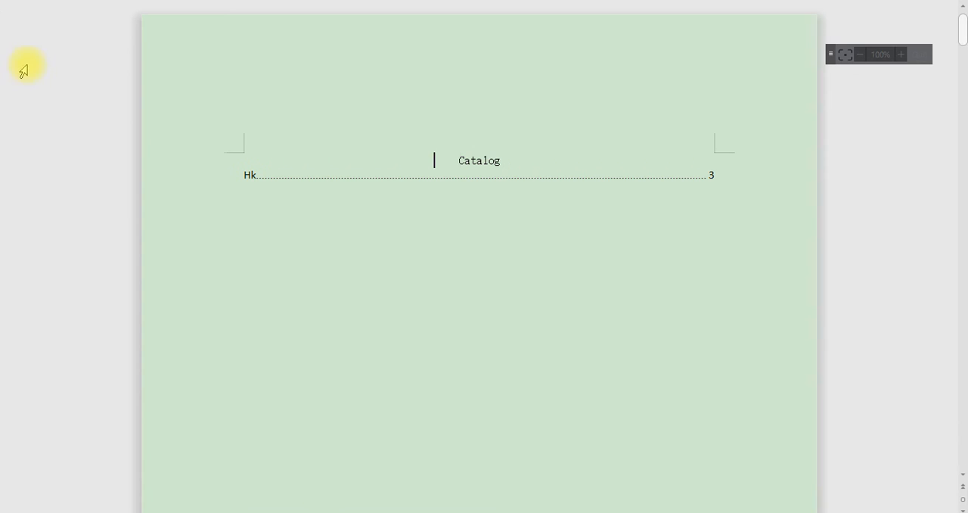
{"action": "left_click", "coordinate": [924, 56]}
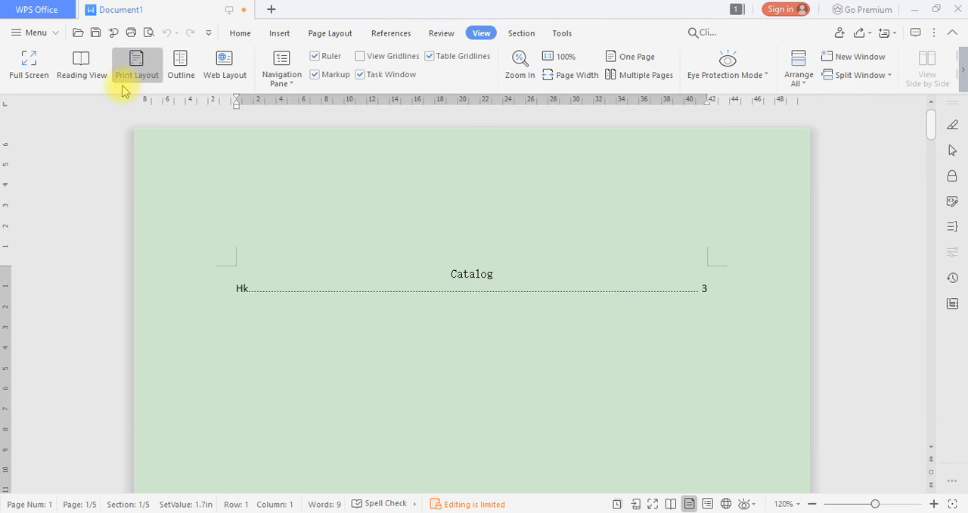
{"action": "left_click", "coordinate": [75, 66]}
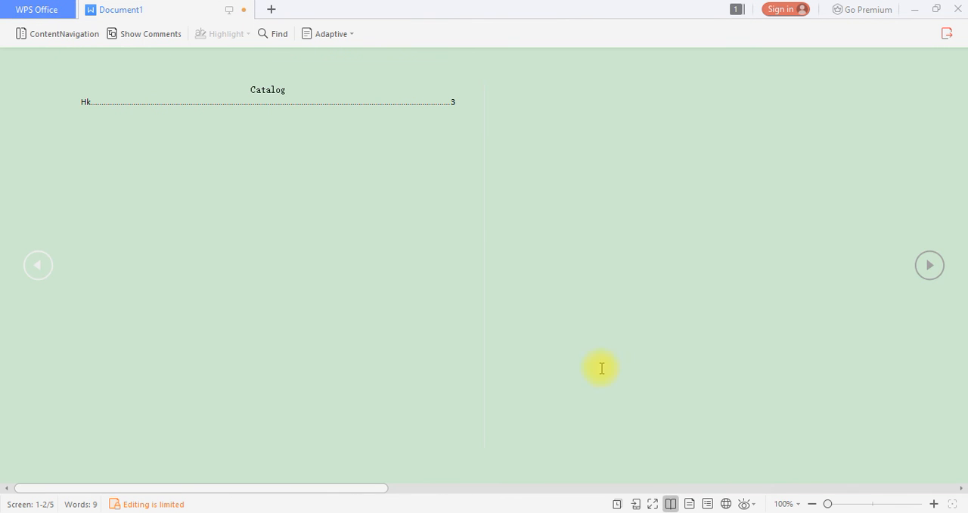
{"action": "left_click", "coordinate": [689, 503]}
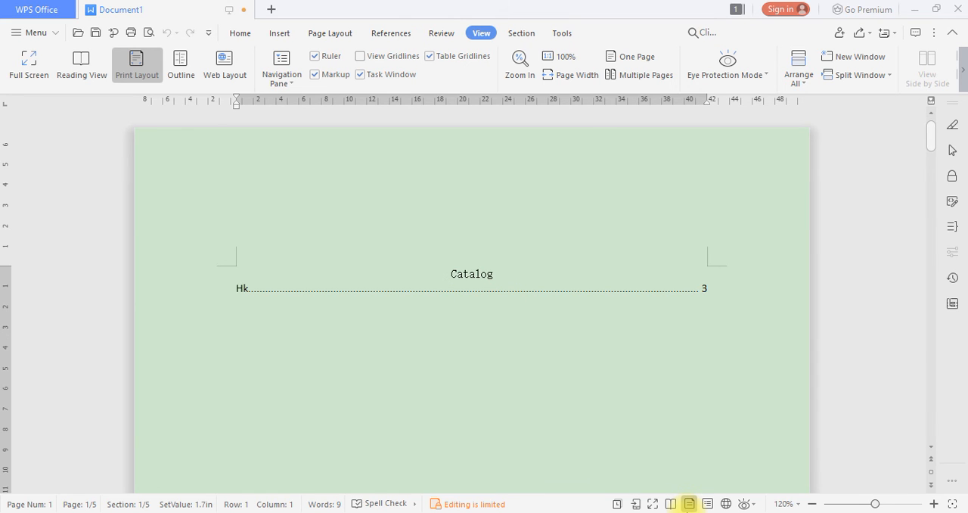
View the document in outline, web layout and reading view, ending in print layout
{"action": "left_click", "coordinate": [708, 503]}
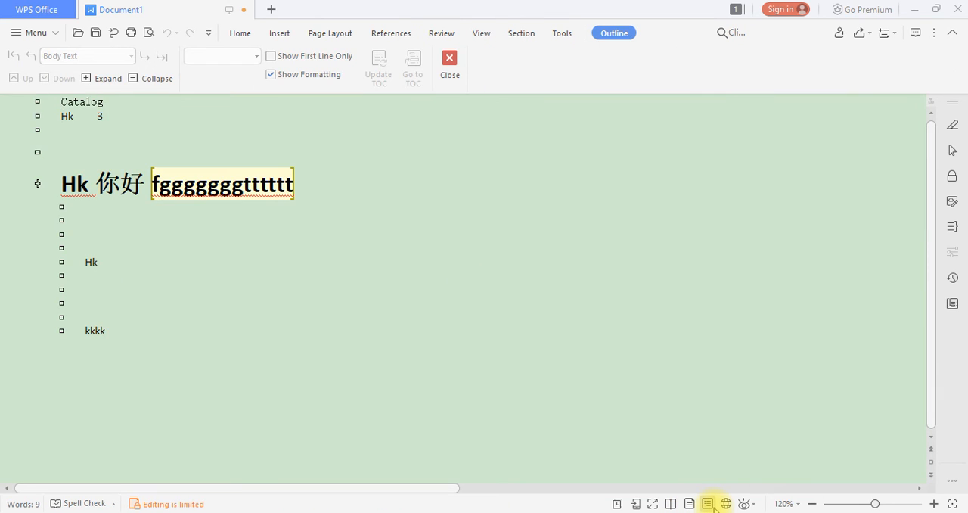
{"action": "left_click", "coordinate": [726, 504]}
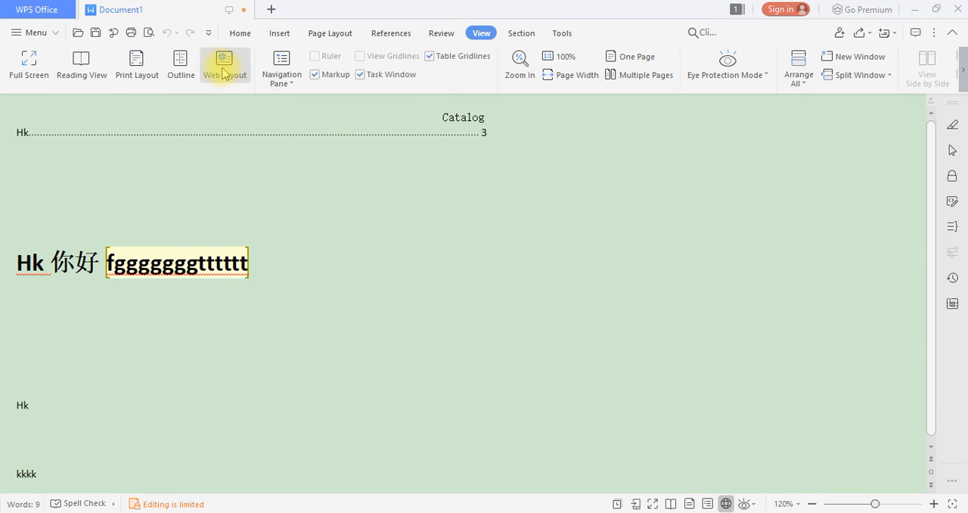
{"action": "left_click", "coordinate": [149, 69]}
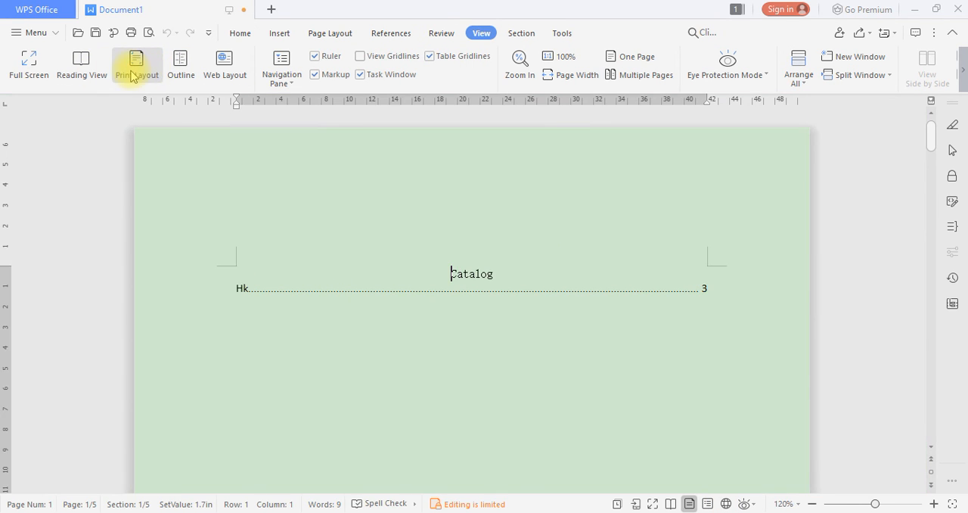
{"action": "left_click", "coordinate": [83, 67]}
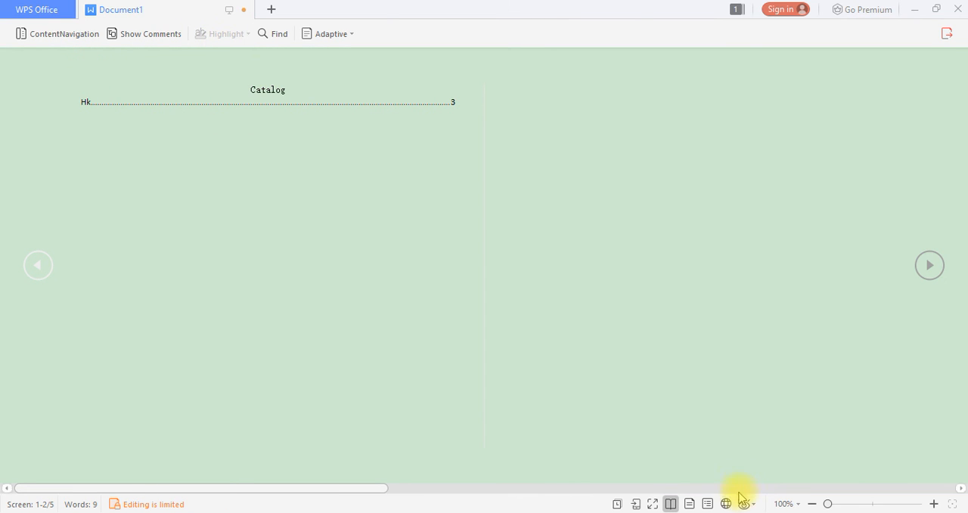
{"action": "left_click", "coordinate": [689, 504]}
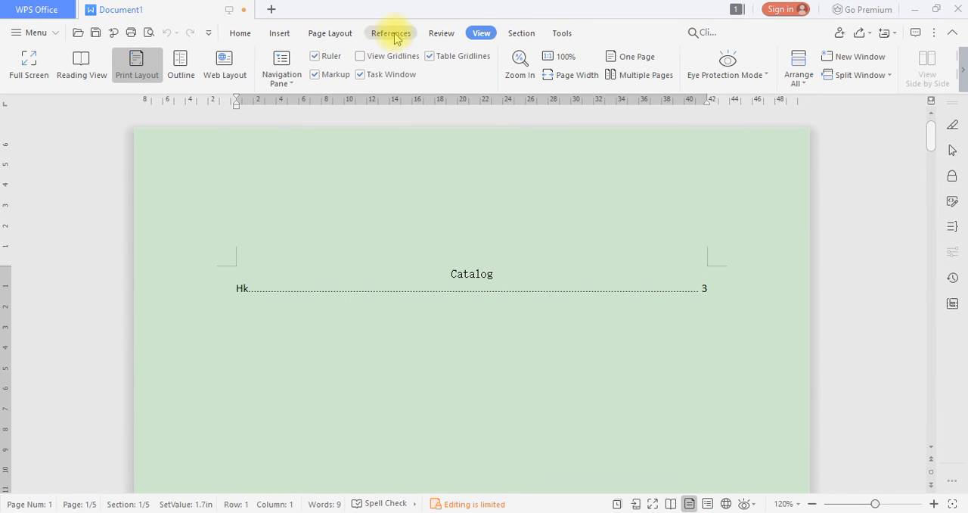
In Chrome, copy the Turkish translation "Selam"
{"action": "left_click", "coordinate": [437, 32]}
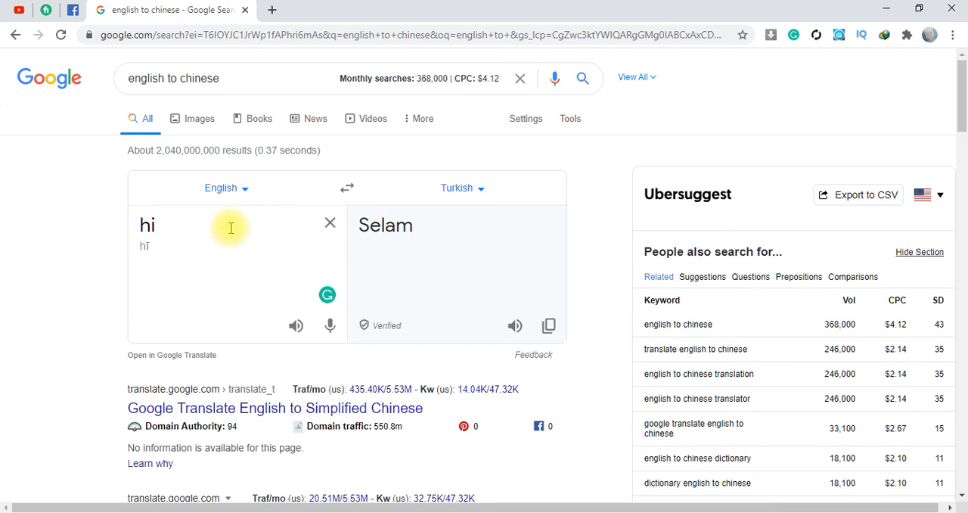
{"action": "triple_click", "coordinate": [255, 226]}
{"action": "left_click", "coordinate": [463, 230]}
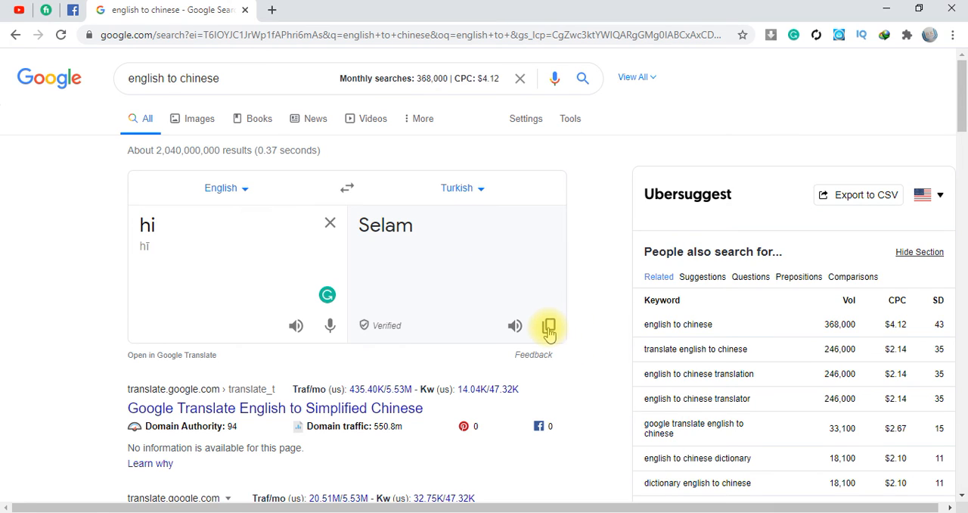
{"action": "left_click", "coordinate": [549, 328]}
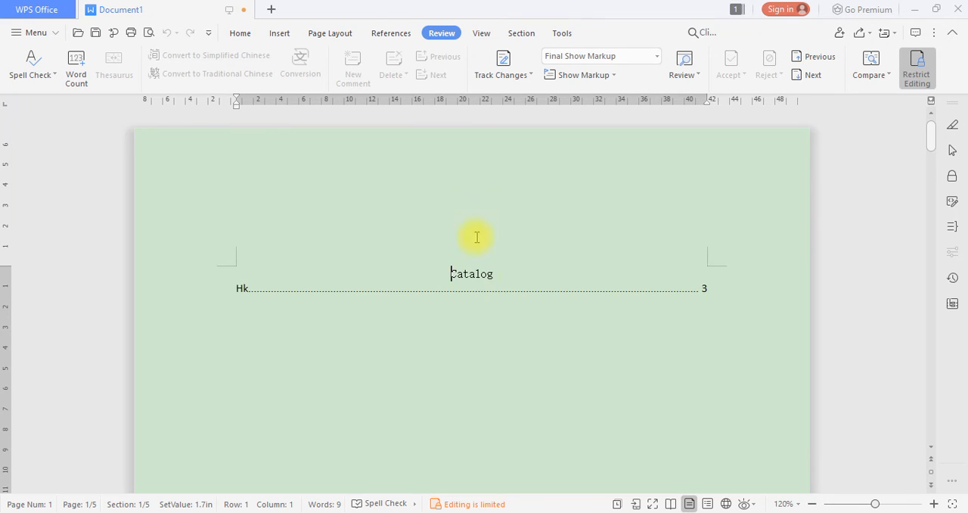
Back in WPS Office, try to paste the copied translation below the table of contents on the first page
{"action": "scroll", "coordinate": [428, 290], "scroll_direction": "down", "scroll_amount": 4}
{"action": "left_click", "coordinate": [311, 295]}
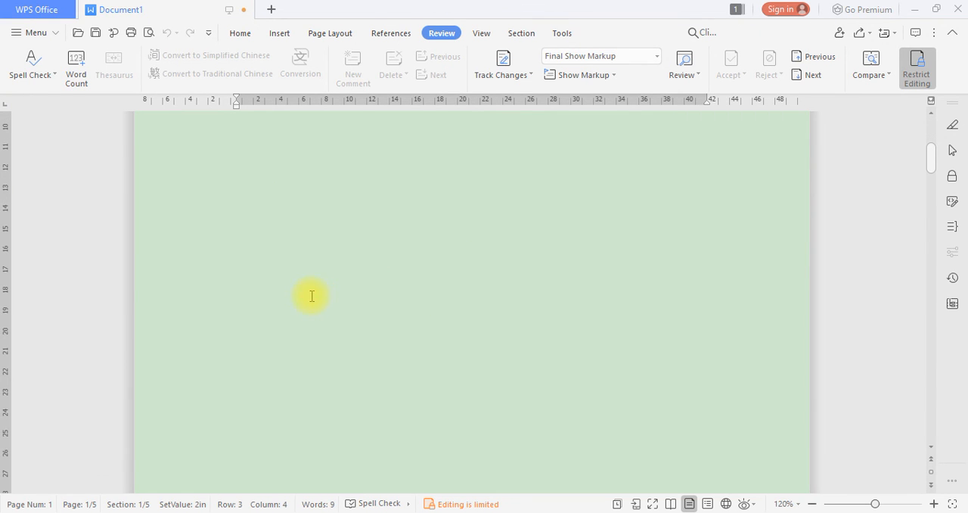
{"action": "scroll", "coordinate": [340, 278], "scroll_direction": "up", "scroll_amount": 3}
{"action": "scroll", "coordinate": [325, 277], "scroll_direction": "down", "scroll_amount": 1}
{"action": "right_click", "coordinate": [317, 278]}
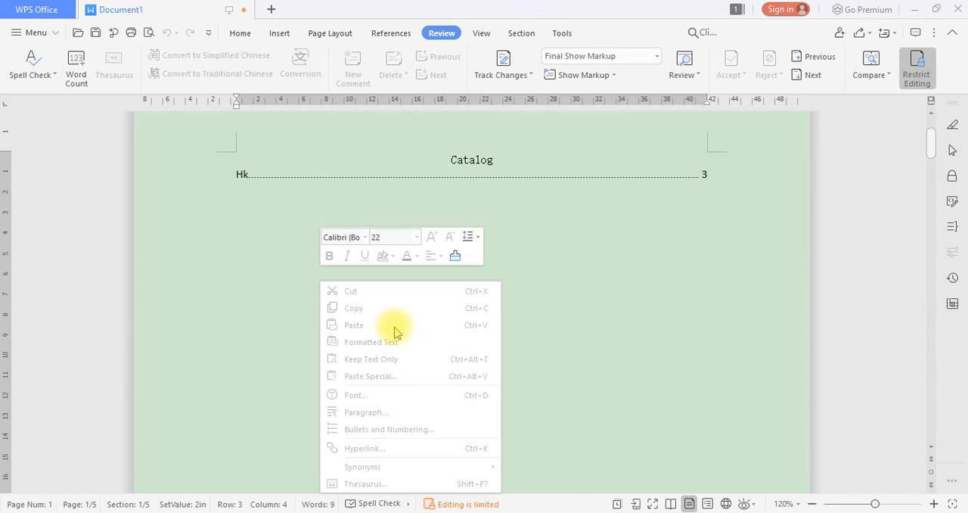
{"action": "left_click", "coordinate": [226, 250]}
{"action": "left_click", "coordinate": [369, 286]}
{"action": "right_click", "coordinate": [313, 229]}
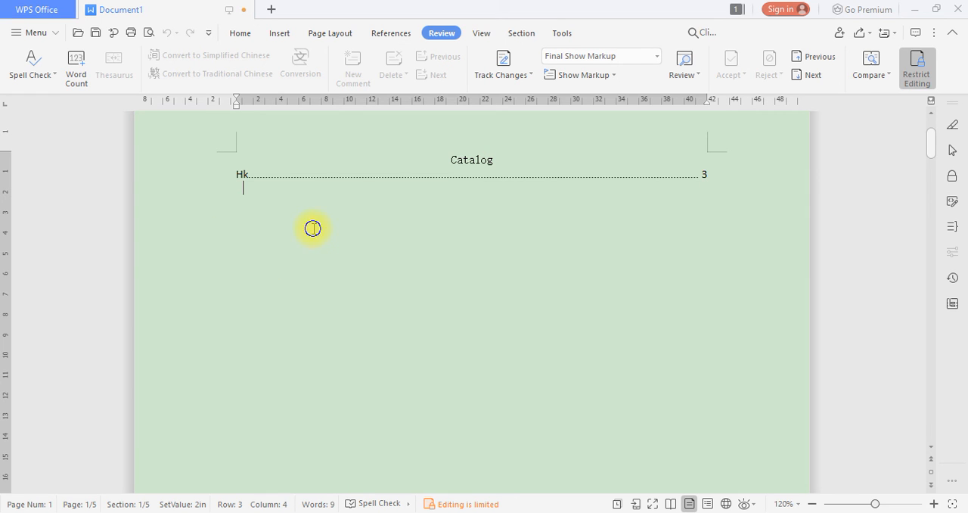
Toggle Restrict Editing and try again to paste the copied text below the table of contents
{"action": "left_click", "coordinate": [916, 76]}
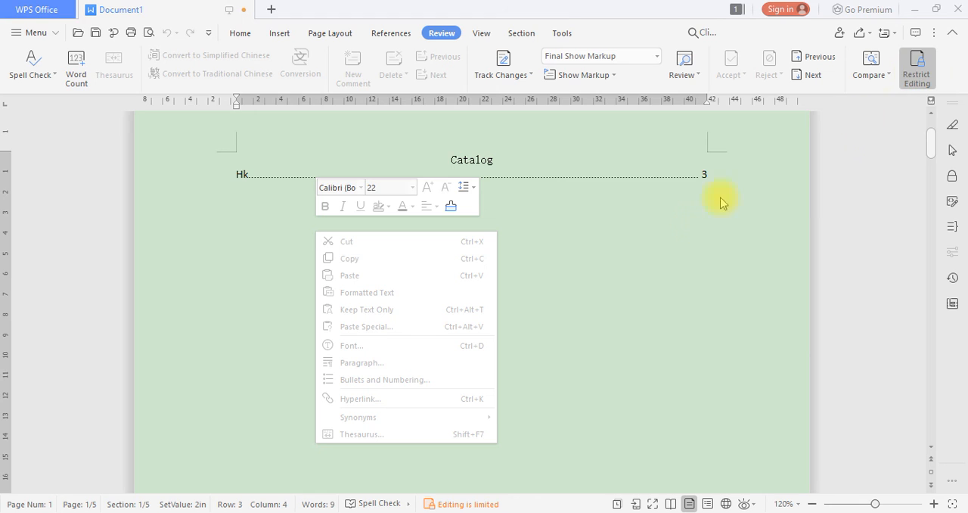
{"action": "left_click", "coordinate": [565, 246]}
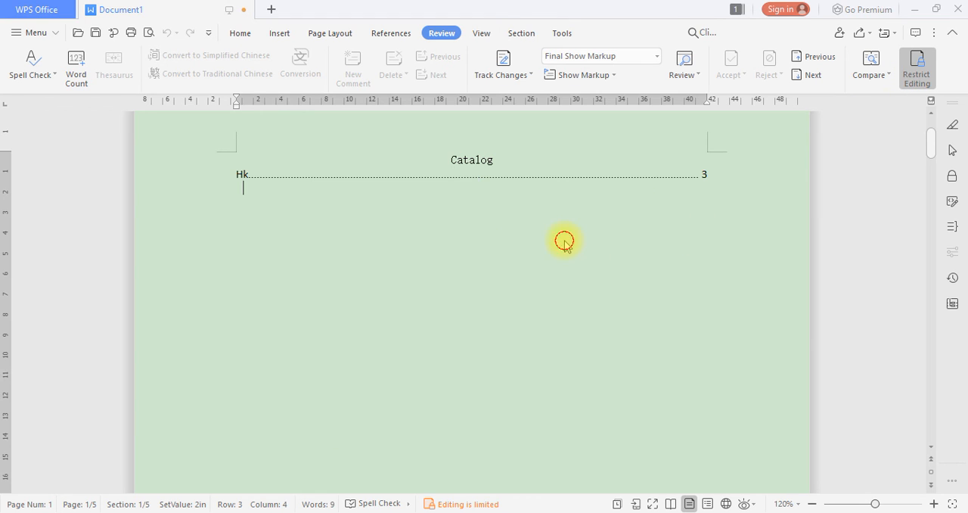
{"action": "scroll", "coordinate": [445, 177], "scroll_direction": "up", "scroll_amount": 2}
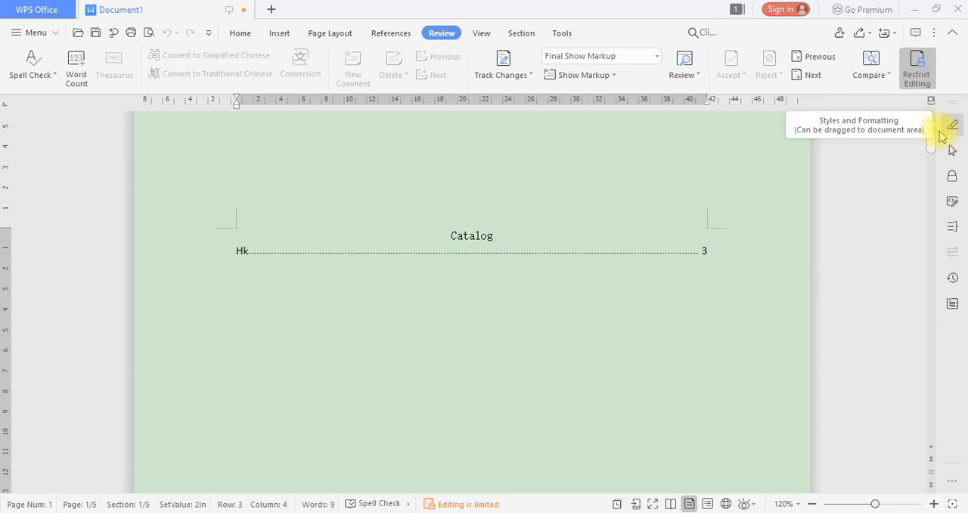
{"action": "left_click", "coordinate": [917, 72]}
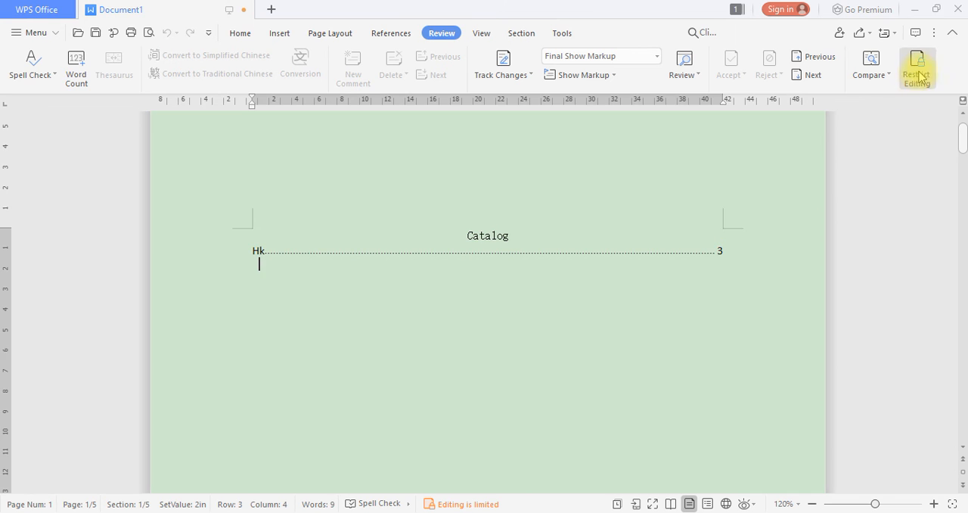
{"action": "right_click", "coordinate": [351, 300]}
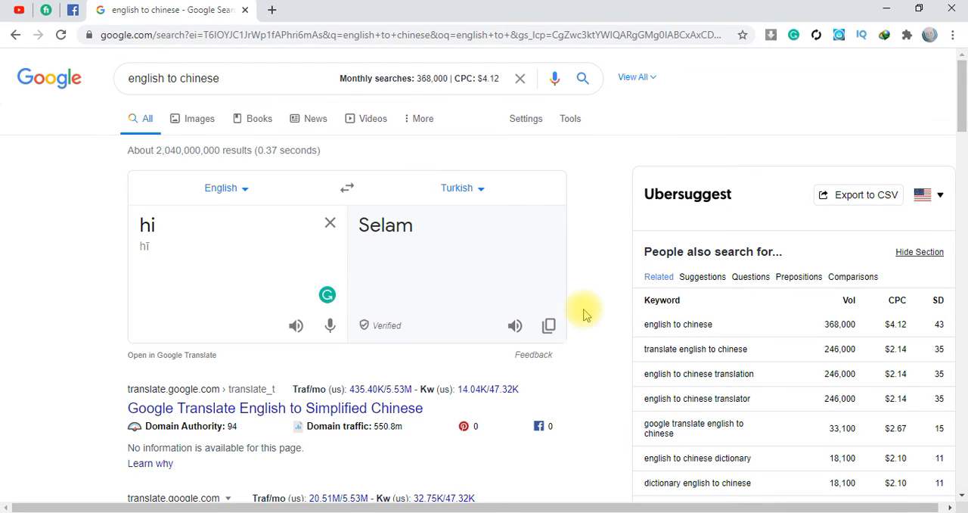
Copy the Turkish translation again in Chrome and try to paste it into the WPS Office document
{"action": "left_click", "coordinate": [550, 327]}
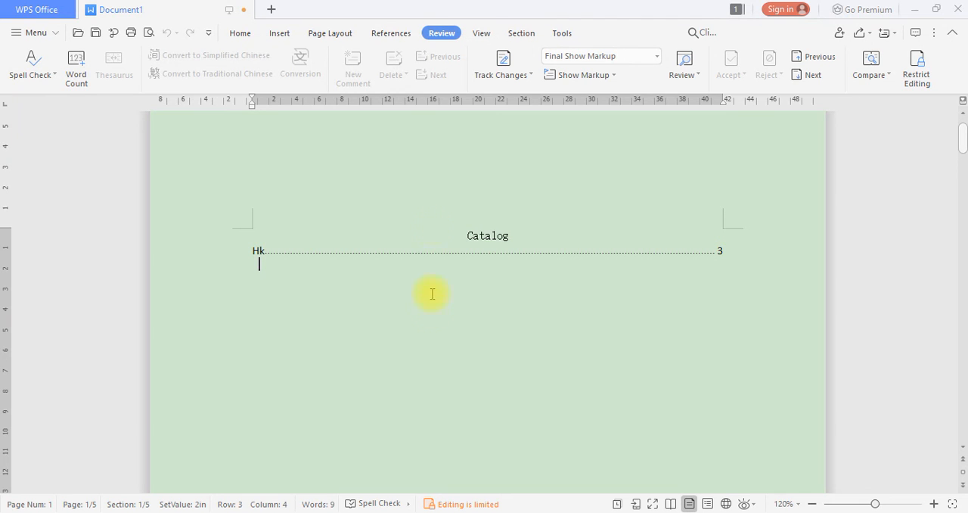
{"action": "right_click", "coordinate": [373, 333]}
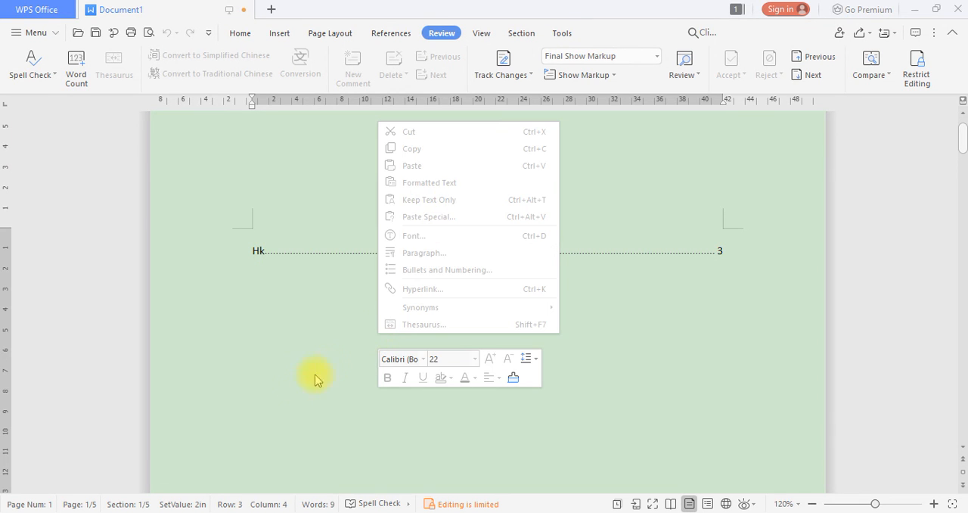
{"action": "left_click", "coordinate": [294, 391]}
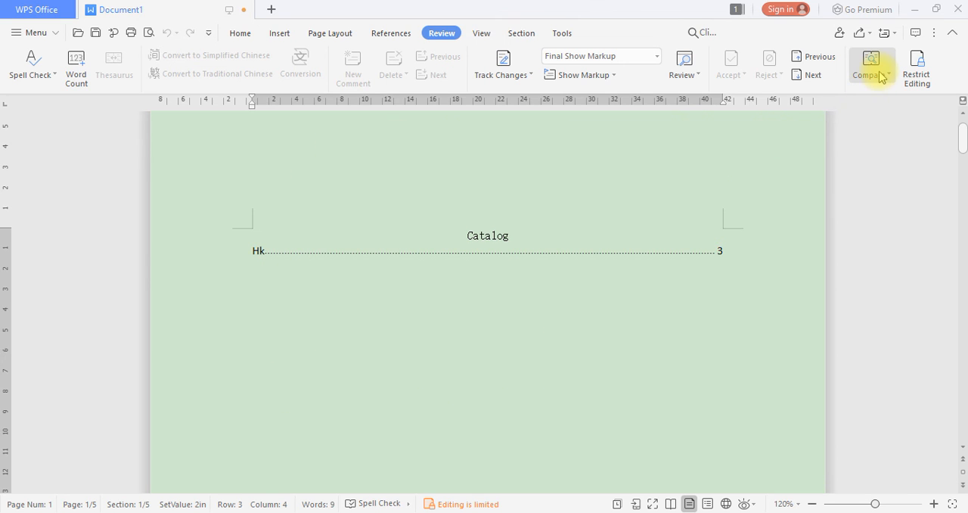
Open the Restrict Editing settings and start stopping the document's protection, ready to enter the password
{"action": "left_click", "coordinate": [927, 83]}
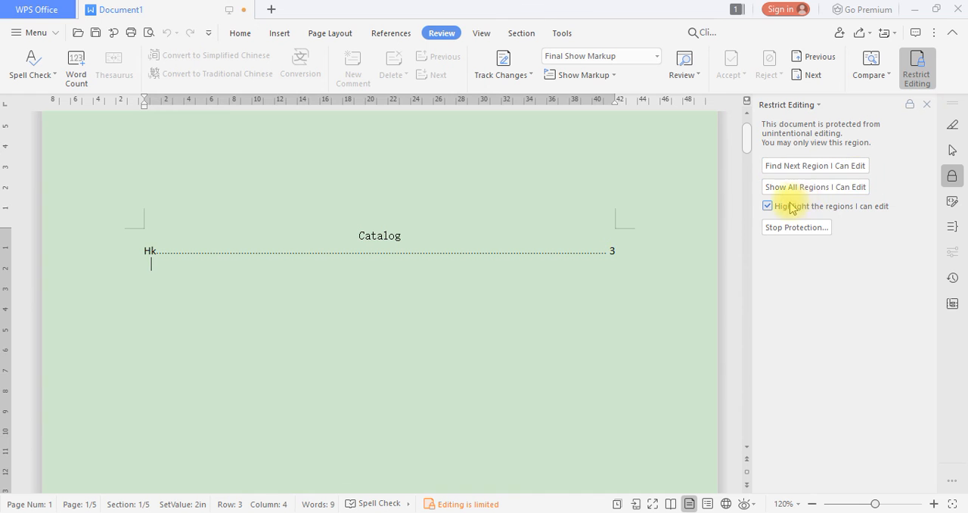
{"action": "left_click", "coordinate": [804, 232]}
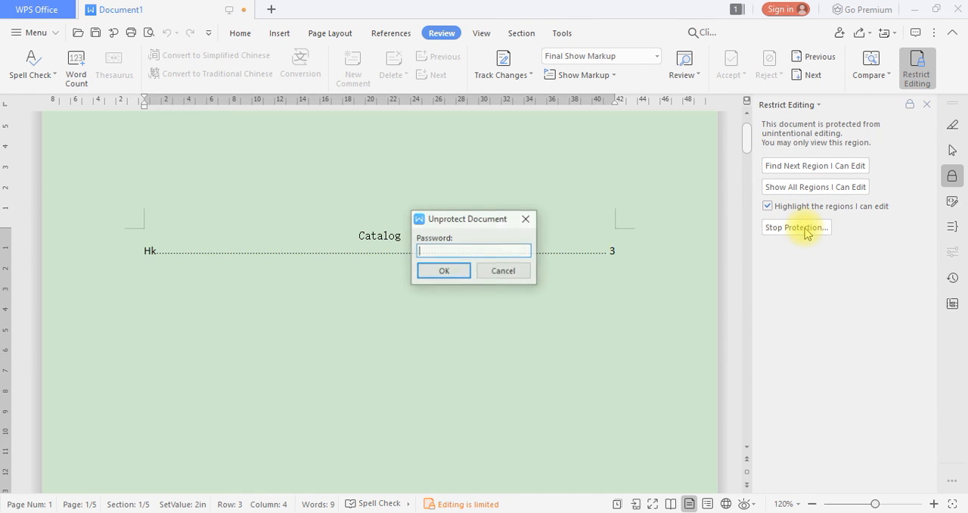
{"action": "left_click", "coordinate": [525, 250]}
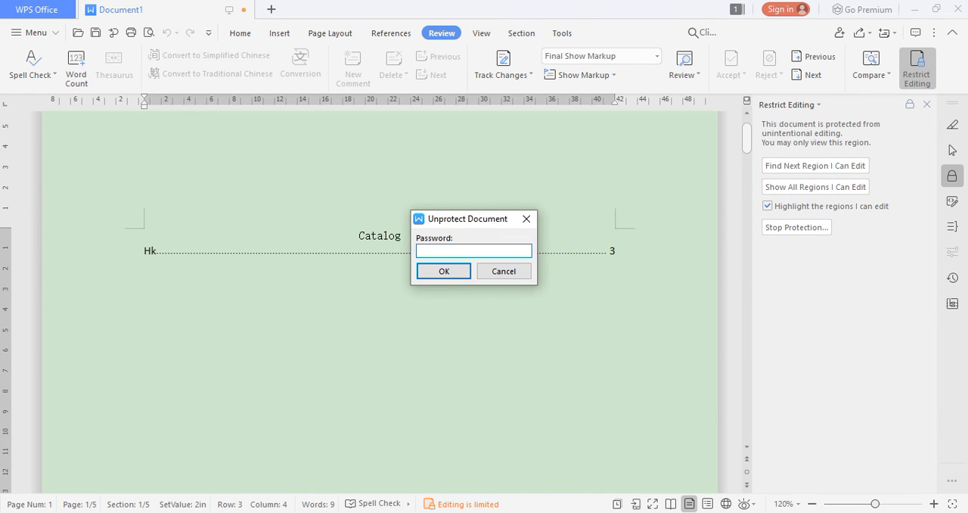
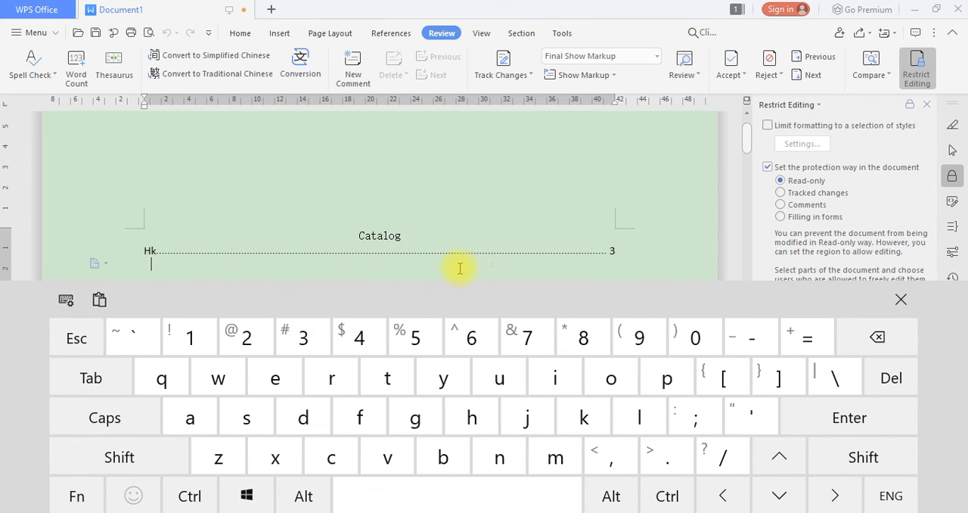
Paste the copied Turkish word "Selam" below the table of contents on the first page
{"action": "scroll", "coordinate": [220, 252], "scroll_direction": "down", "scroll_amount": 2}
{"action": "right_click", "coordinate": [217, 251]}
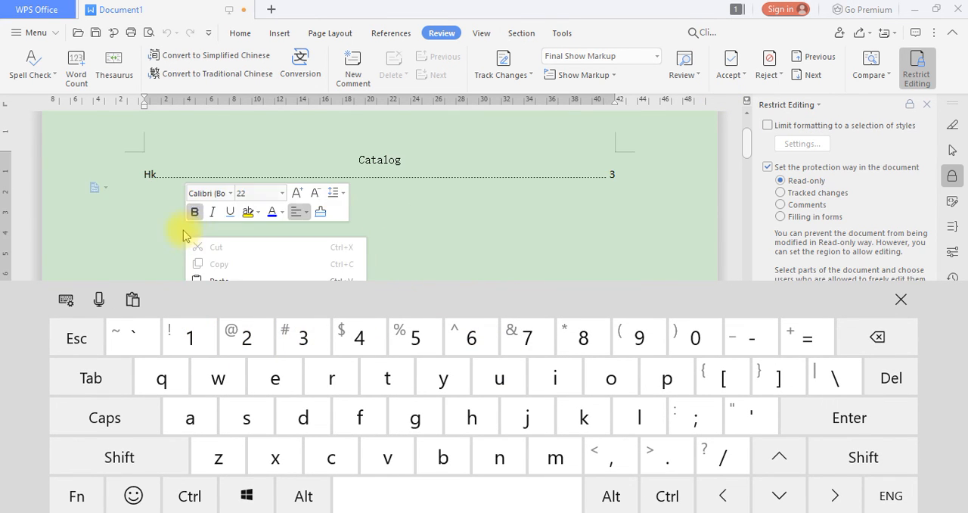
{"action": "left_click", "coordinate": [901, 299]}
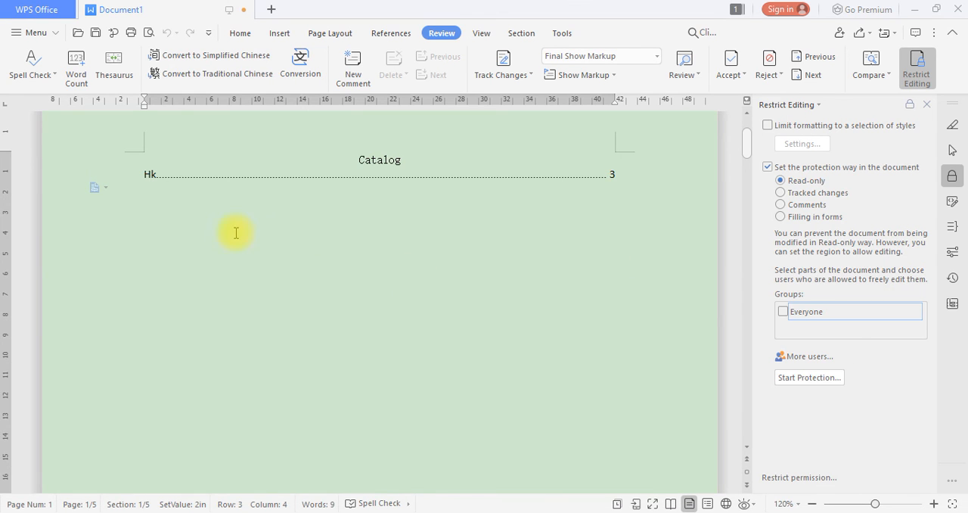
{"action": "right_click", "coordinate": [239, 234]}
{"action": "left_click", "coordinate": [292, 280]}
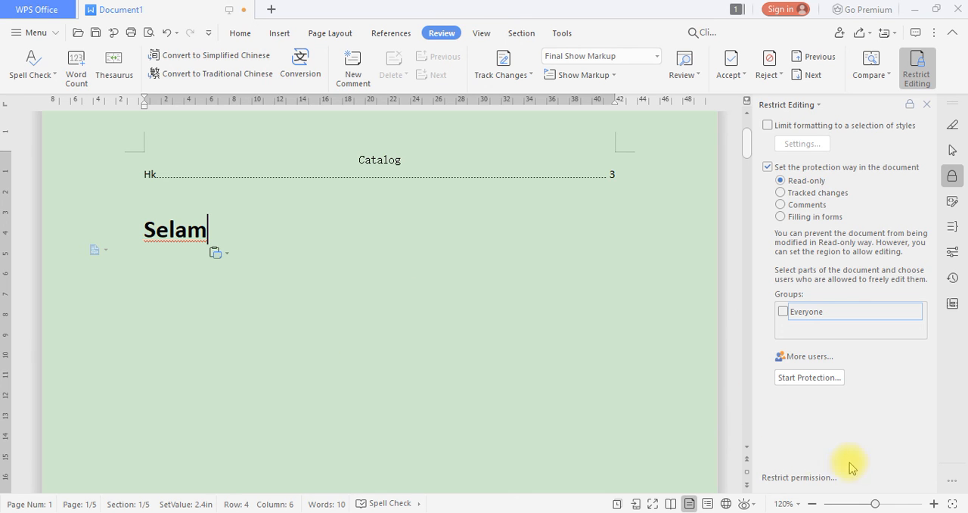
Return to the start of the document, show the Selection Pane and look over the reference tools
{"action": "key", "text": "ctrl+Home"}
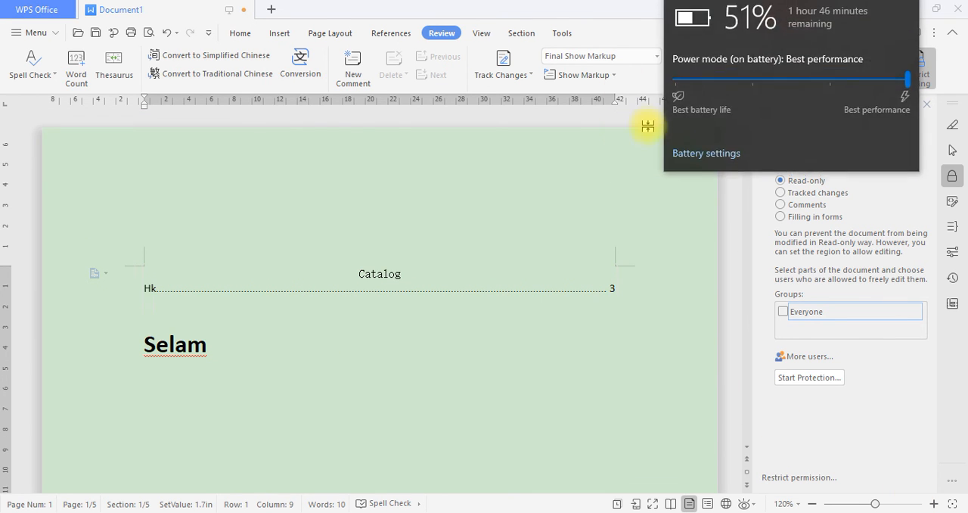
{"action": "left_click", "coordinate": [341, 34]}
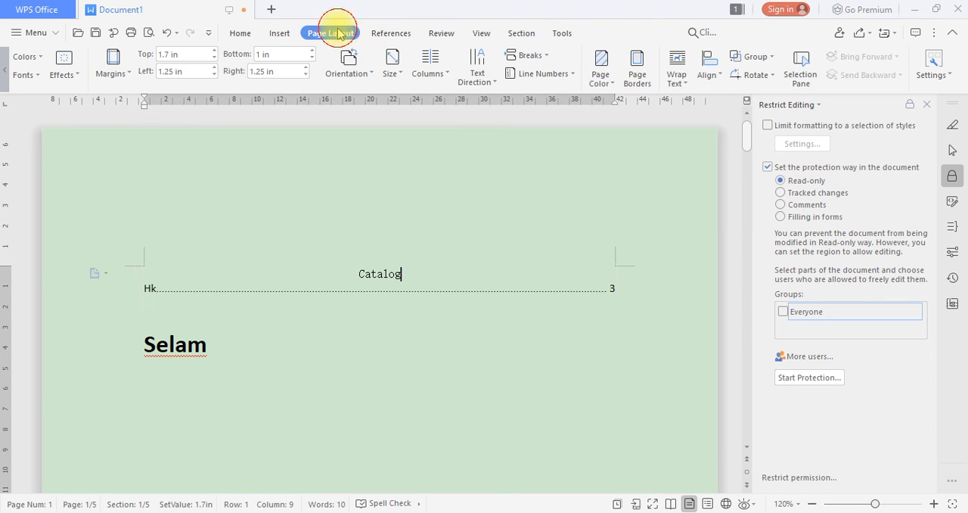
{"action": "left_click", "coordinate": [800, 68]}
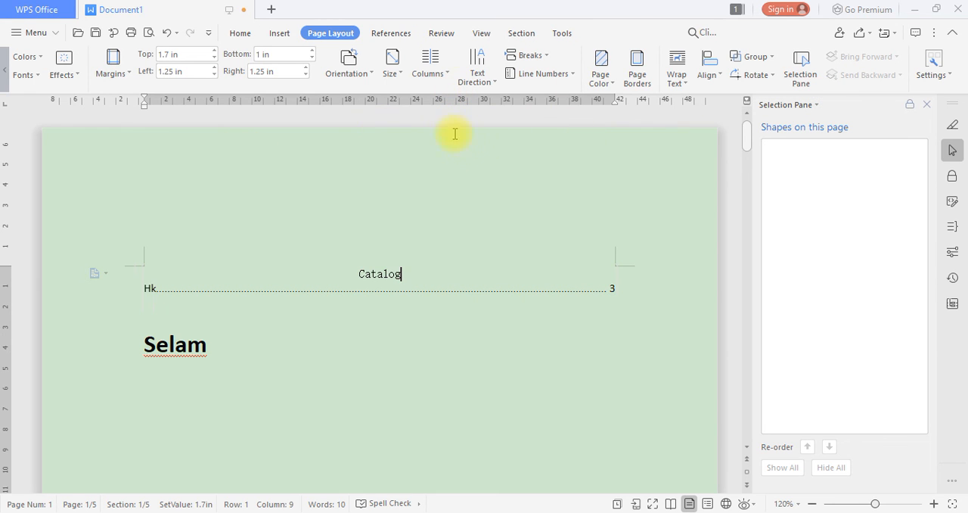
{"action": "left_click", "coordinate": [396, 31]}
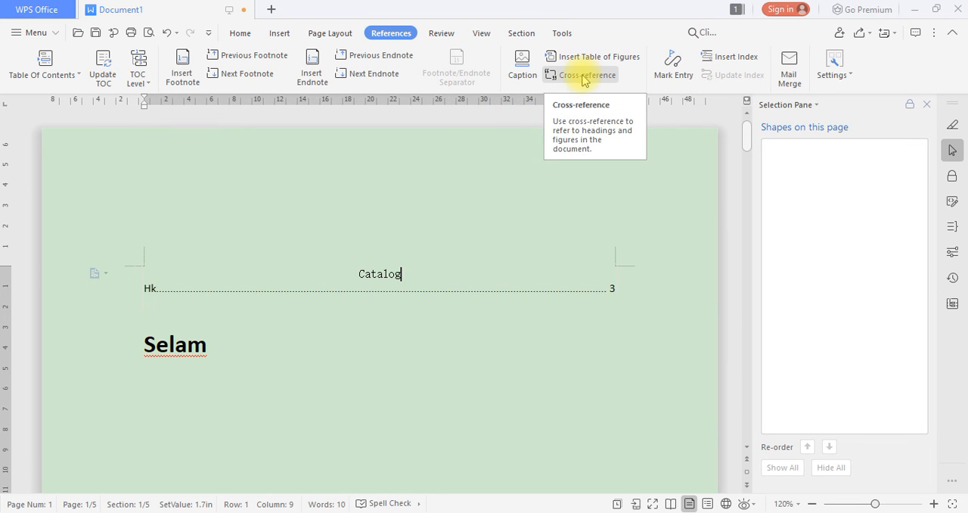
Run the spell check and view the word count statistics for the selected word "Selam"
{"action": "left_click", "coordinate": [441, 34]}
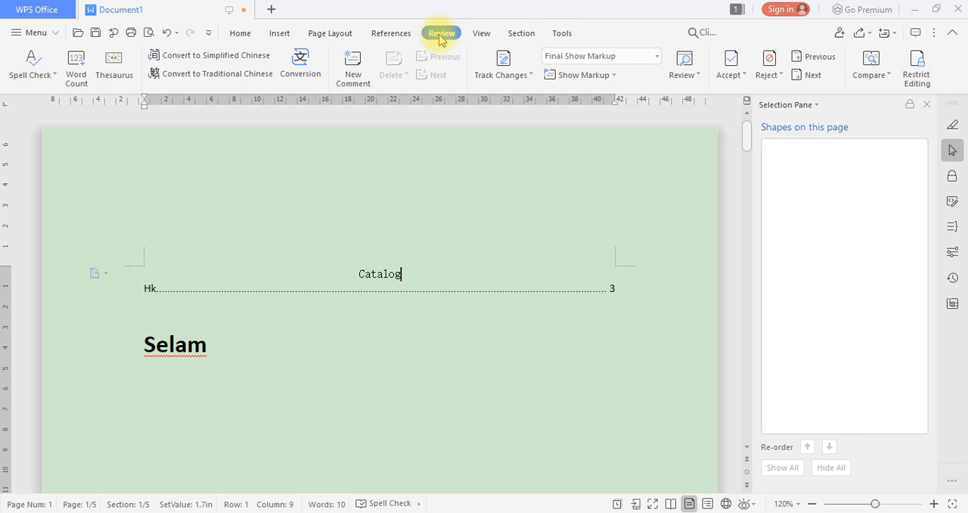
{"action": "left_click", "coordinate": [48, 75]}
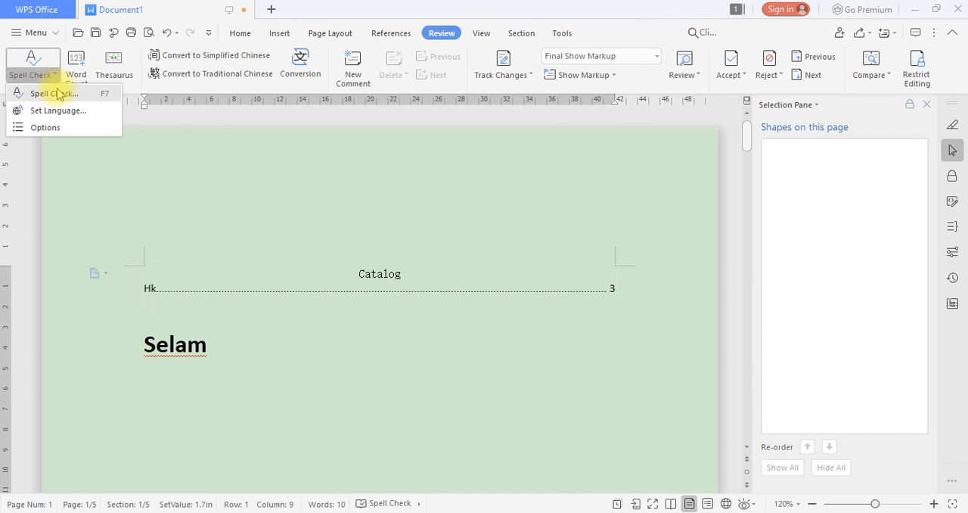
{"action": "left_click", "coordinate": [105, 95]}
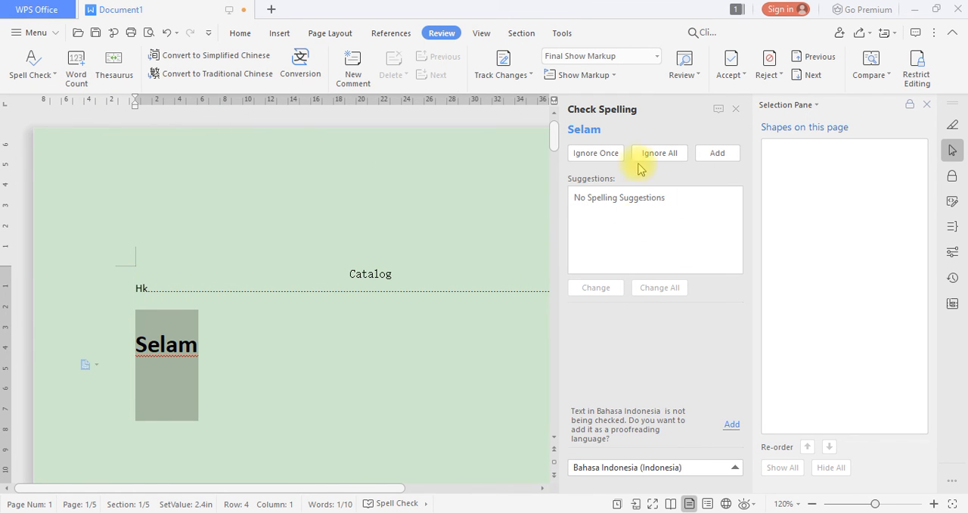
{"action": "left_click", "coordinate": [735, 109]}
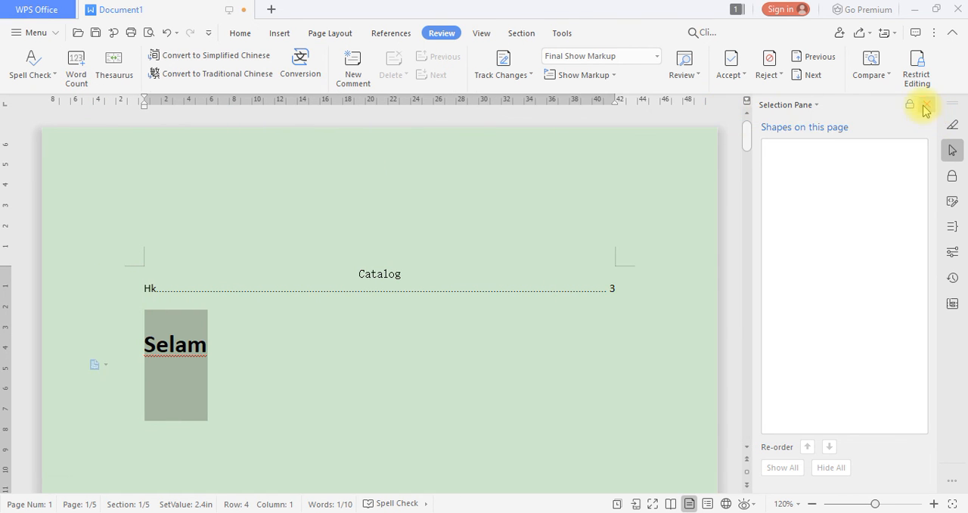
{"action": "left_click", "coordinate": [926, 104]}
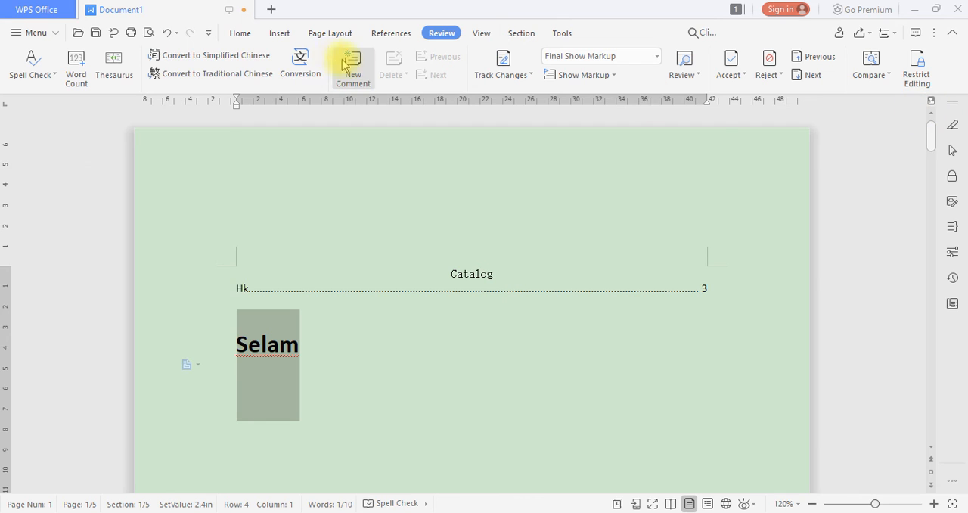
{"action": "left_click", "coordinate": [78, 73]}
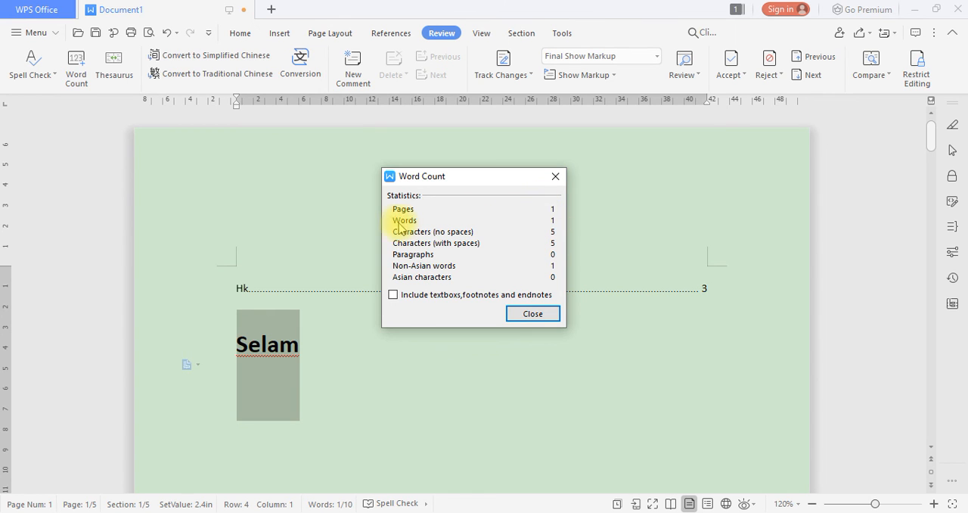
{"action": "left_click", "coordinate": [556, 177]}
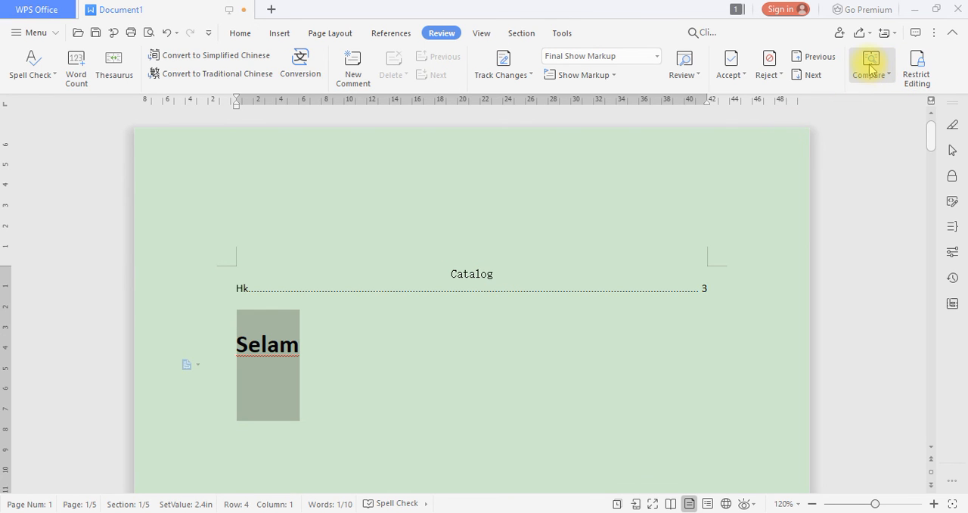
Show the Restrict Editing settings and view the read-only protection's password dialog without setting a password
{"action": "left_click", "coordinate": [916, 77]}
{"action": "left_click", "coordinate": [924, 86]}
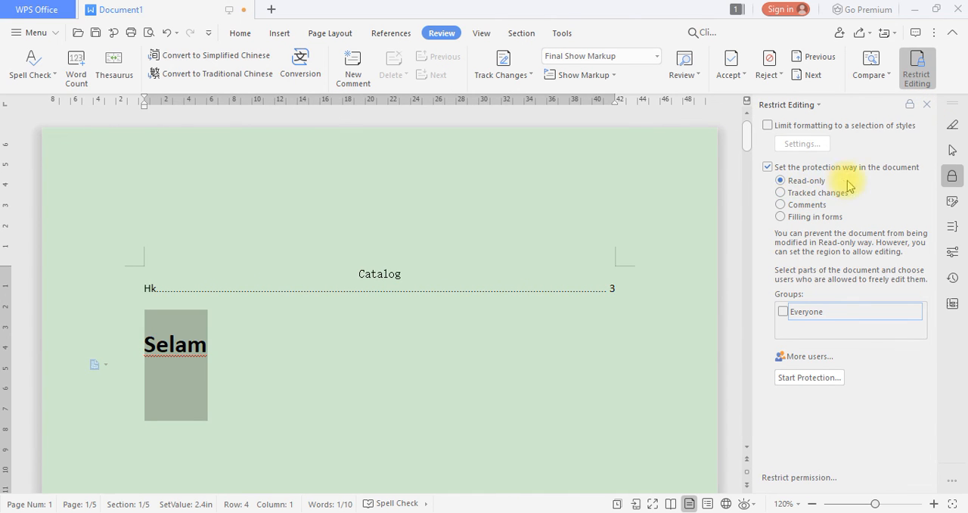
{"action": "left_click", "coordinate": [824, 379]}
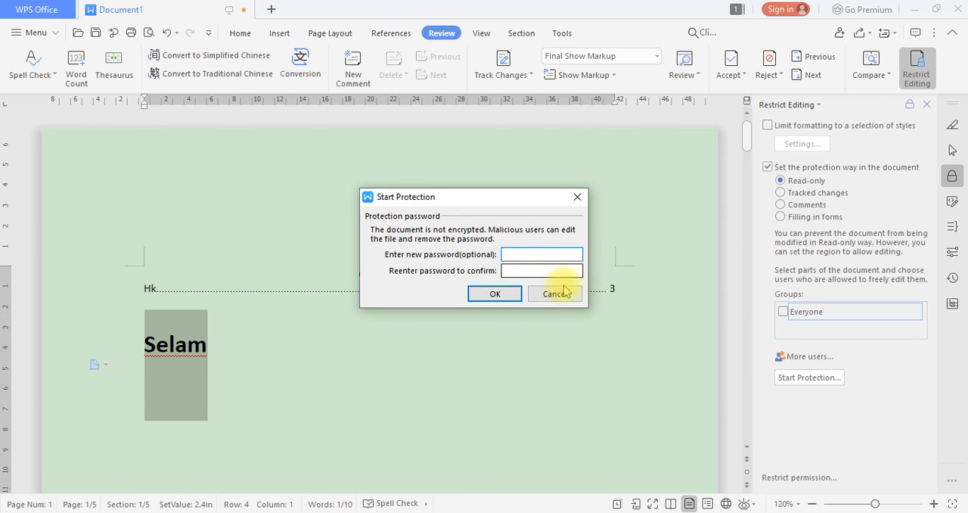
{"action": "left_click", "coordinate": [558, 293]}
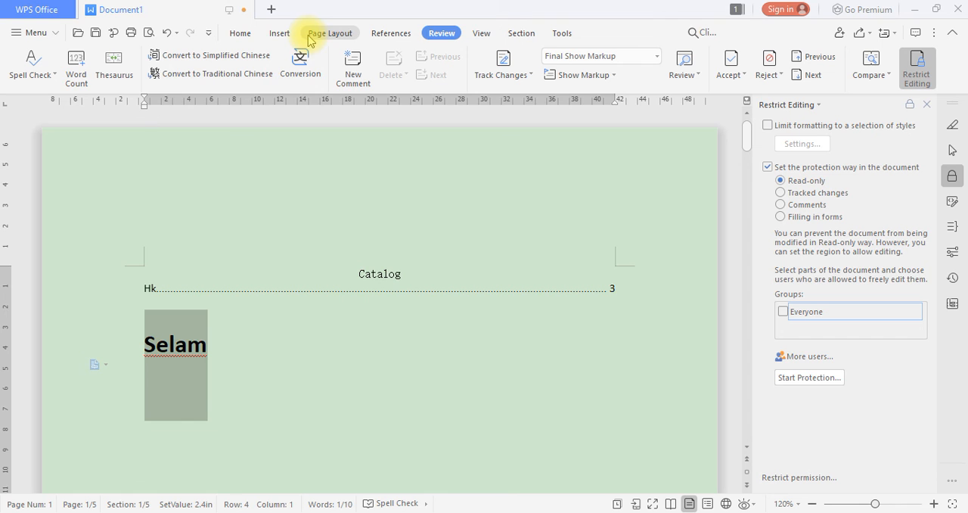
Try the A3 paper size for the document and set the paper size back to A4
{"action": "left_click", "coordinate": [338, 34]}
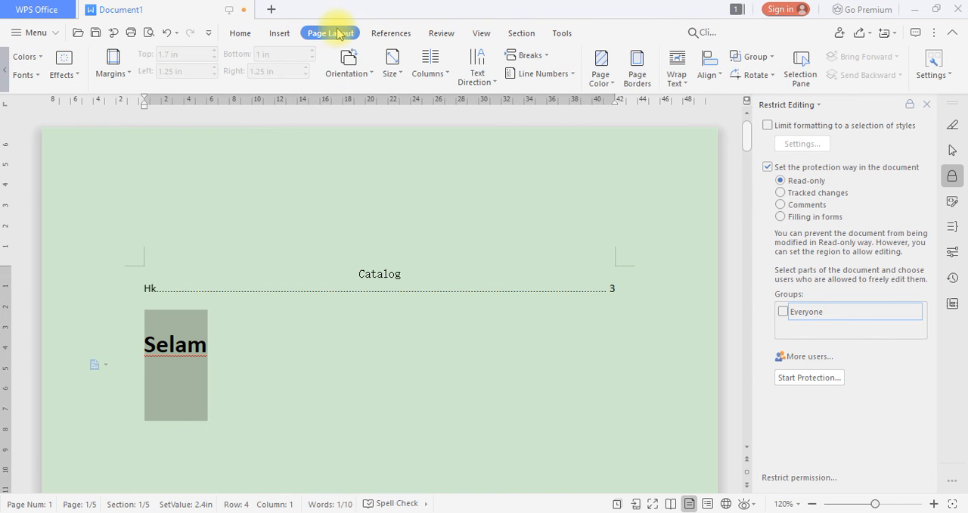
{"action": "left_click", "coordinate": [392, 72]}
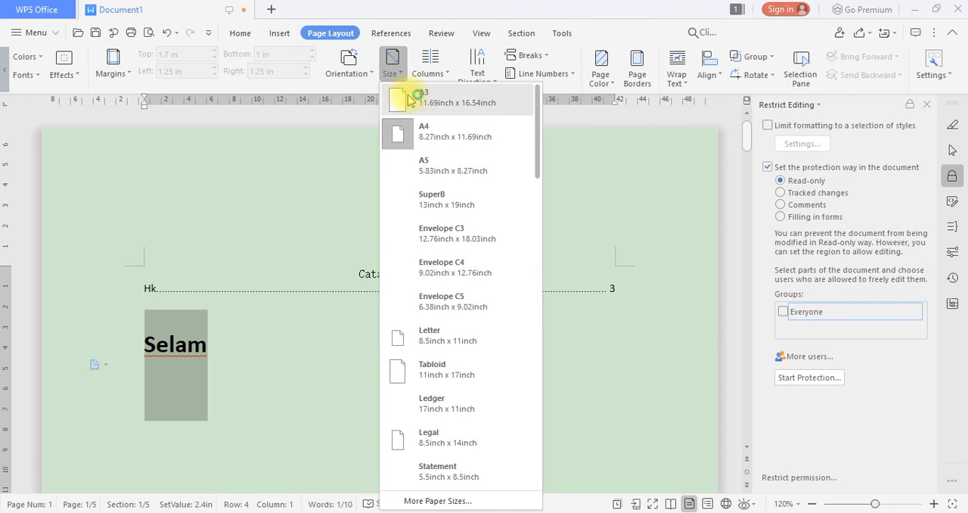
{"action": "left_click", "coordinate": [437, 102]}
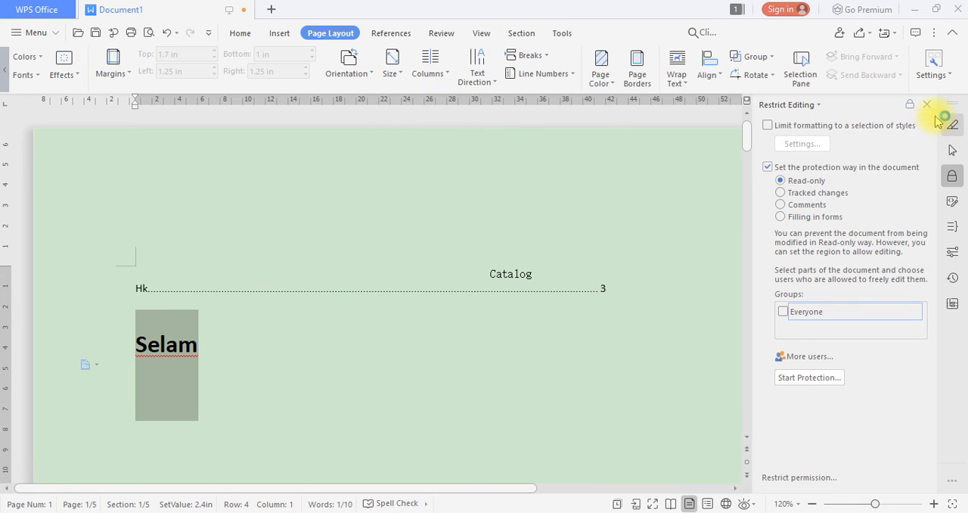
{"action": "left_click", "coordinate": [928, 104]}
{"action": "scroll", "coordinate": [728, 270], "scroll_direction": "down", "scroll_amount": 3}
{"action": "scroll", "coordinate": [731, 272], "scroll_direction": "up", "scroll_amount": 3}
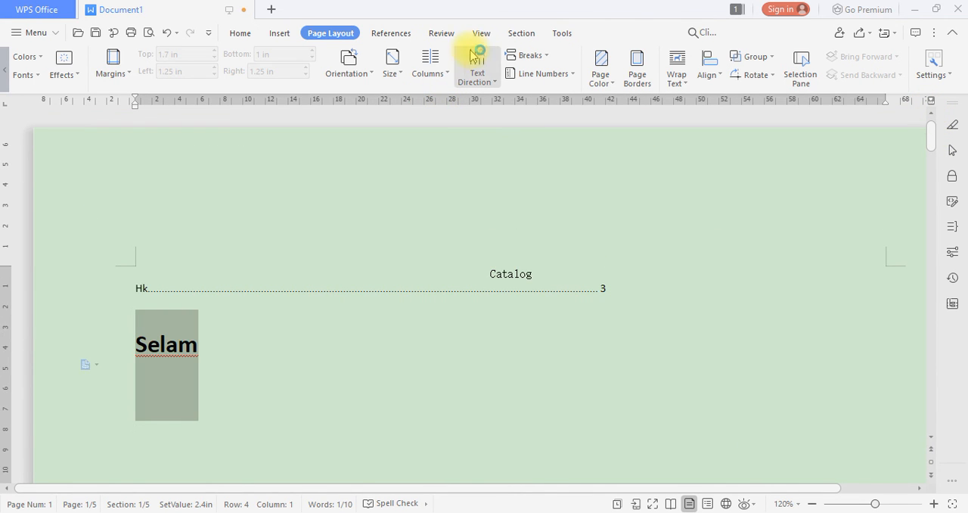
{"action": "left_click", "coordinate": [394, 66]}
{"action": "left_click", "coordinate": [446, 132]}
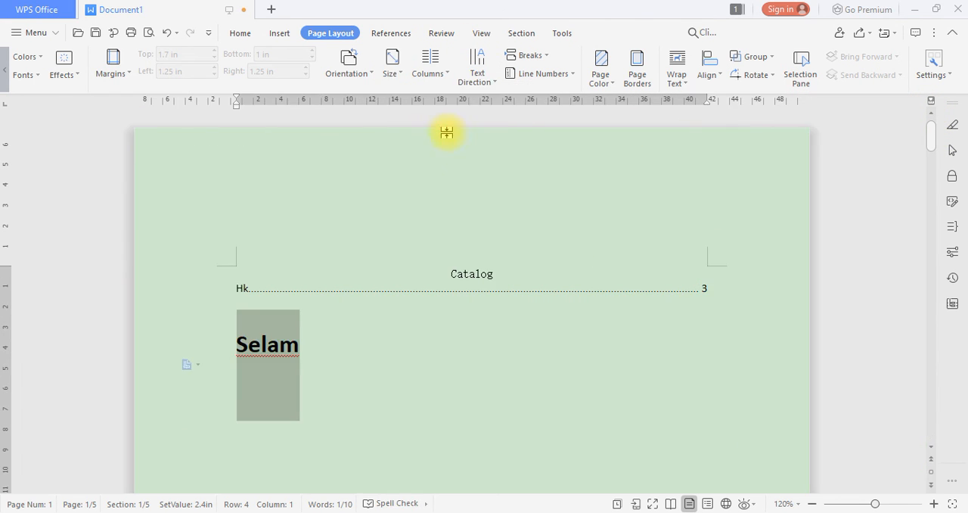
View the document in Full Screen and in Reading View, leaving each view again
{"action": "left_click", "coordinate": [441, 34]}
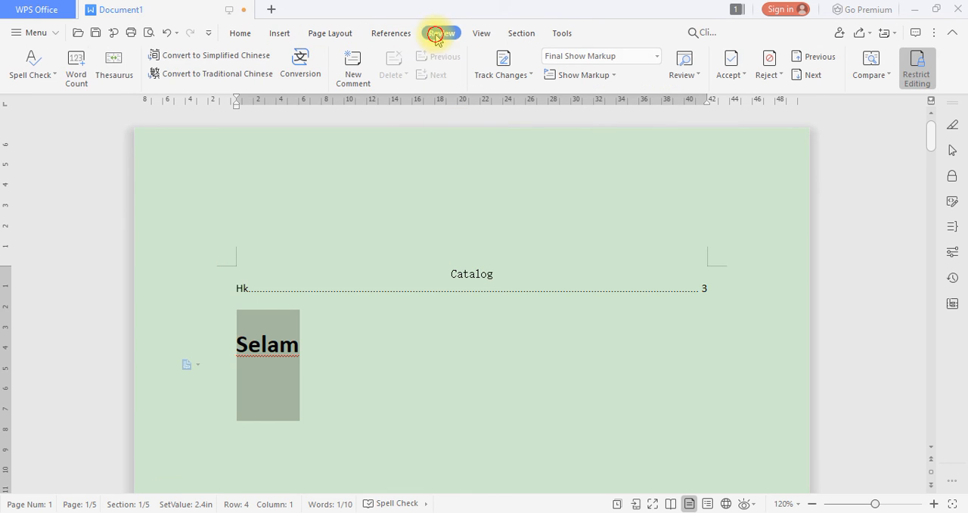
{"action": "left_click", "coordinate": [482, 34]}
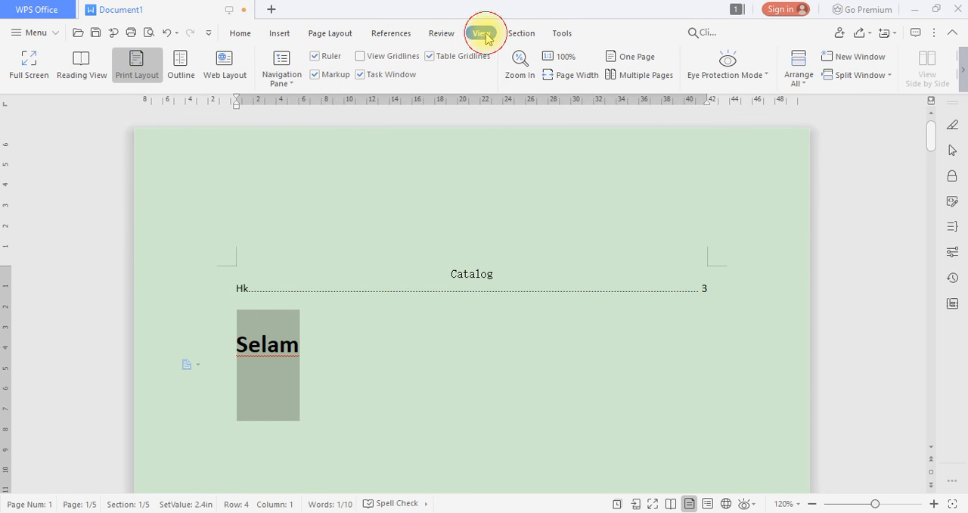
{"action": "left_click", "coordinate": [30, 63]}
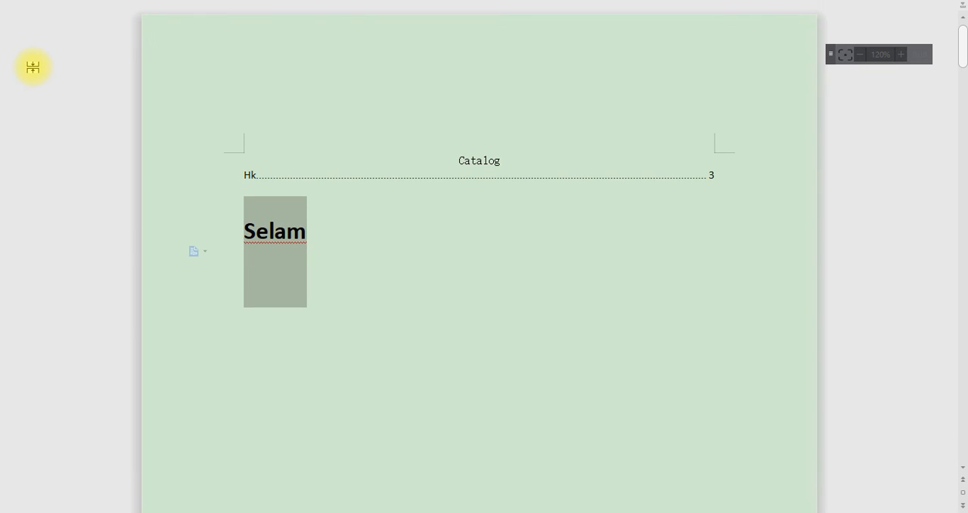
{"action": "left_click", "coordinate": [918, 53]}
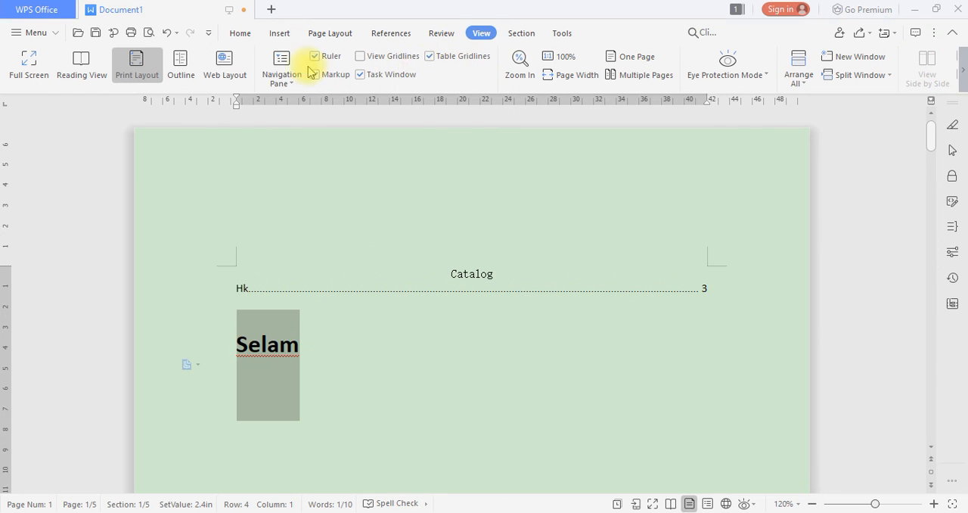
{"action": "left_click", "coordinate": [84, 65]}
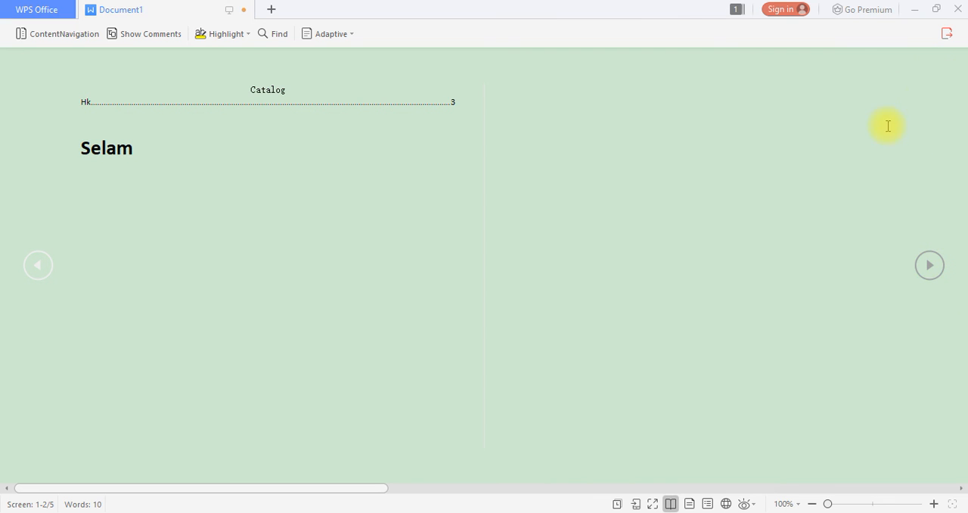
{"action": "left_click", "coordinate": [947, 34]}
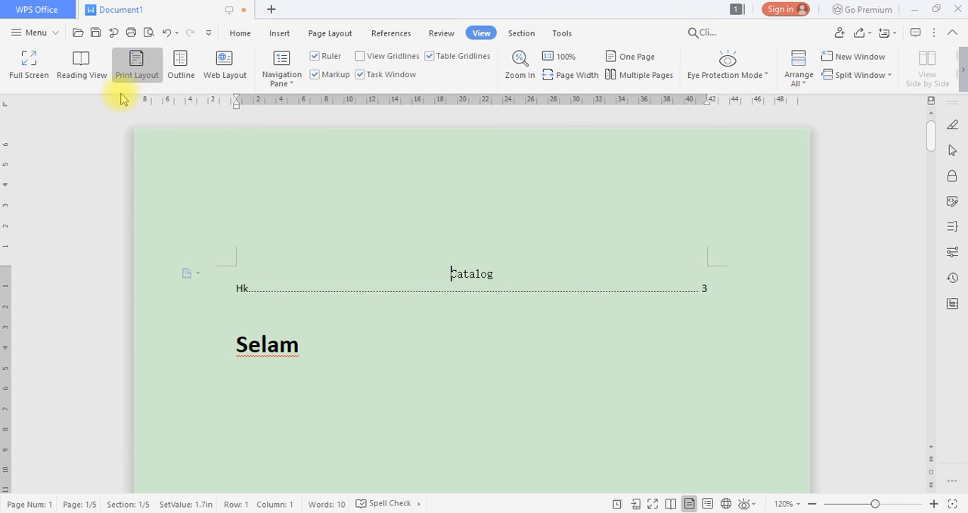
View the document in Outline and Web Layout, and return to Print Layout
{"action": "left_click", "coordinate": [180, 72]}
{"action": "left_click", "coordinate": [449, 62]}
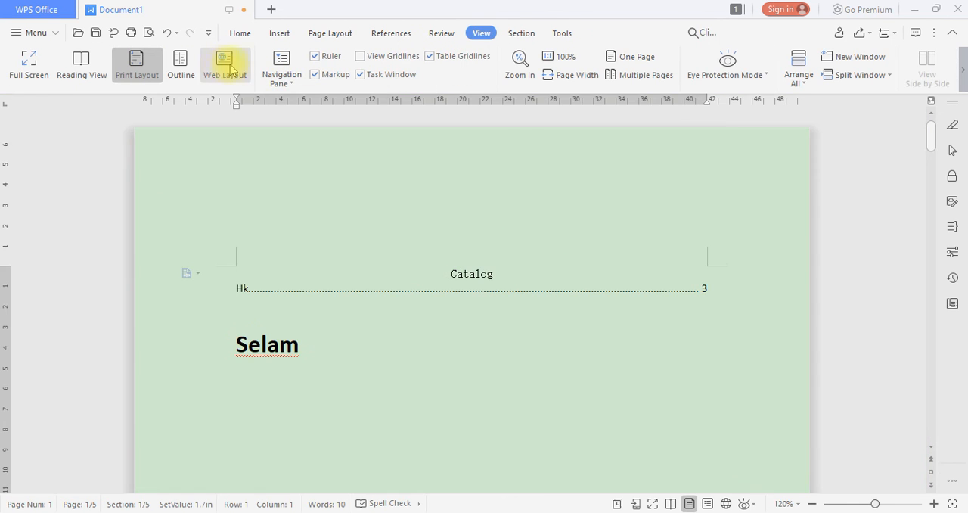
{"action": "left_click", "coordinate": [227, 66]}
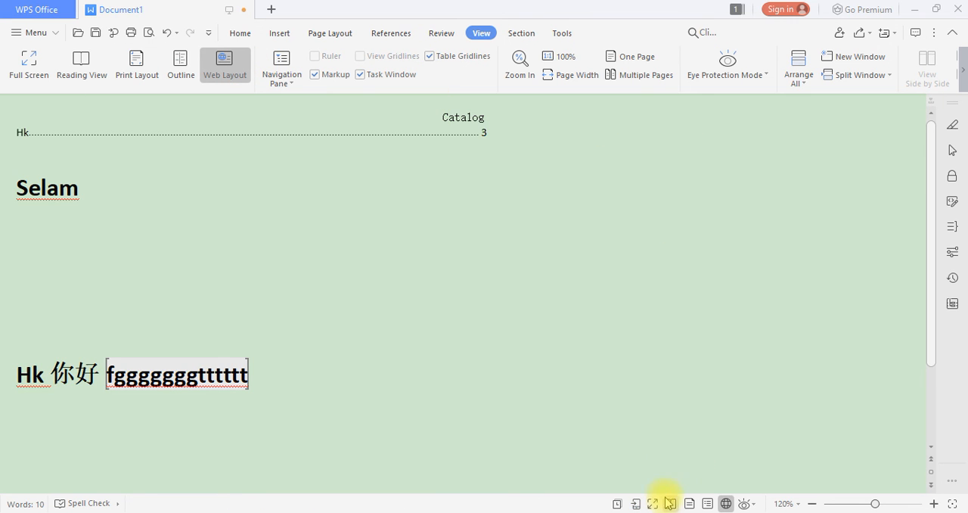
{"action": "left_click", "coordinate": [688, 503]}
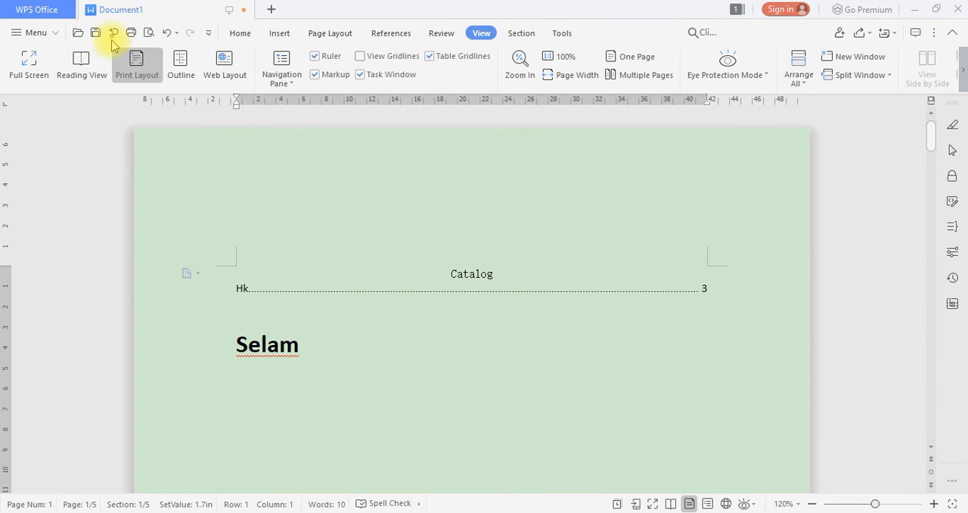